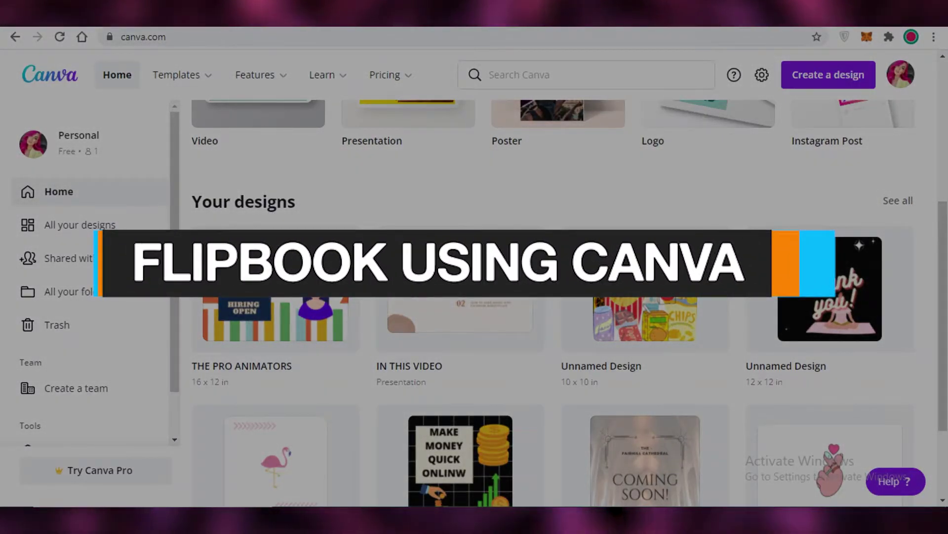
# - Look through the suggested design types and existing designs on the home page, including the additional design categories
pyautogui.scroll(5, 445, 299)
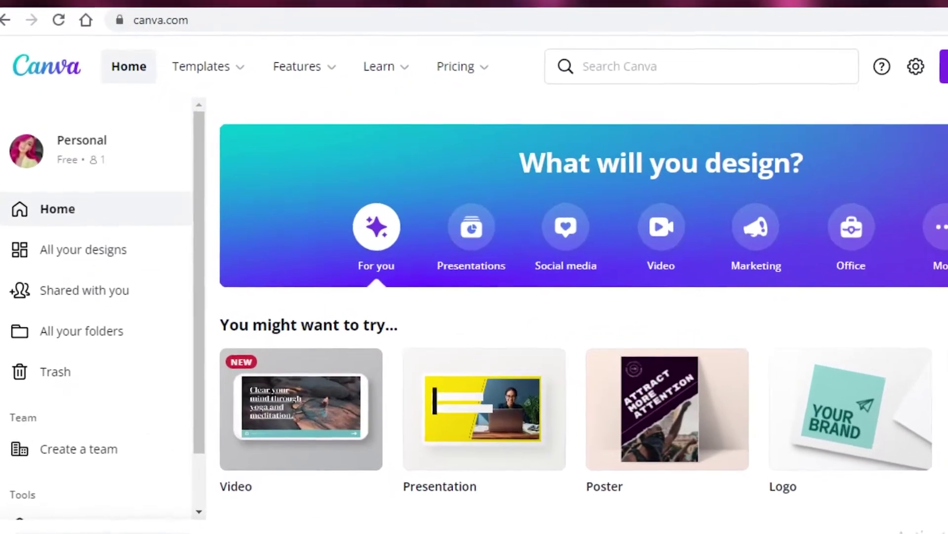
pyautogui.scroll(-5, 359, 133)
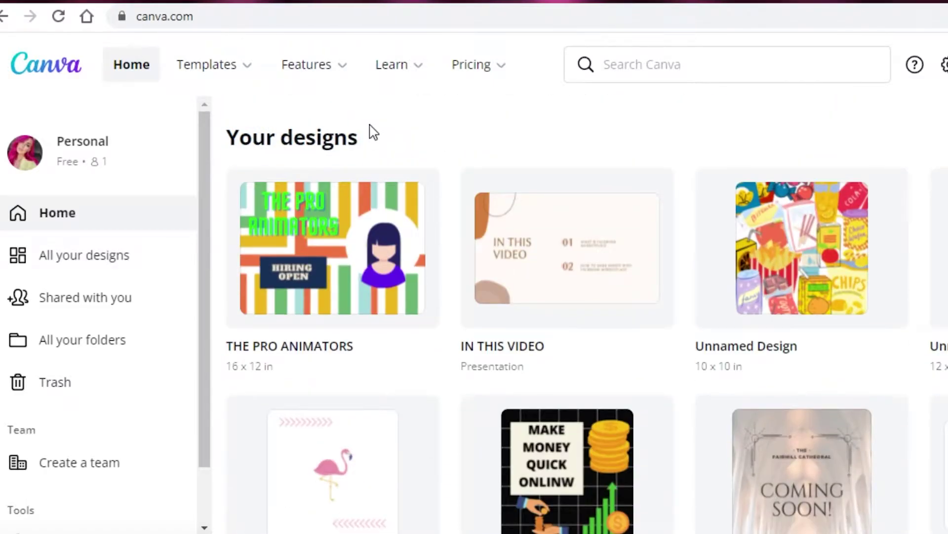
pyautogui.scroll(-2, 374, 132)
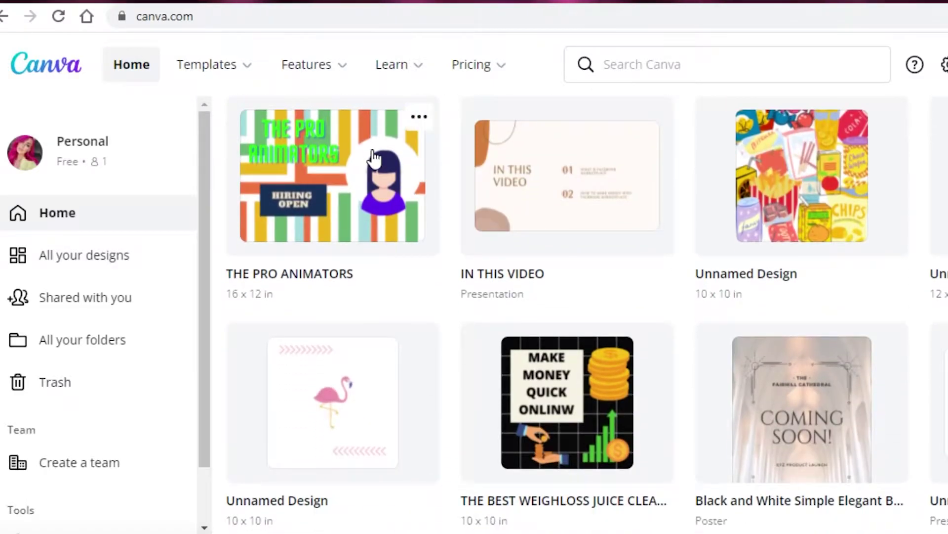
pyautogui.scroll(5, 374, 158)
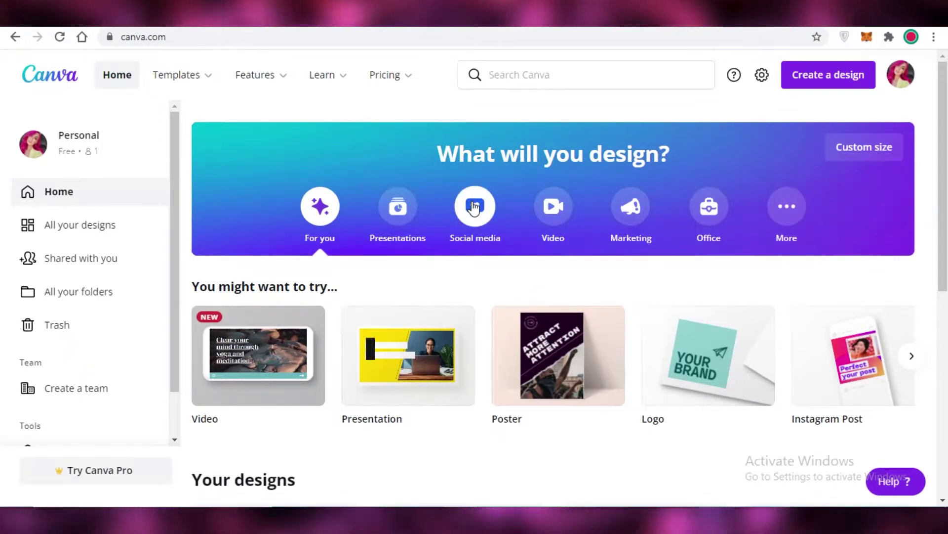
pyautogui.scroll(-2, 761, 198)
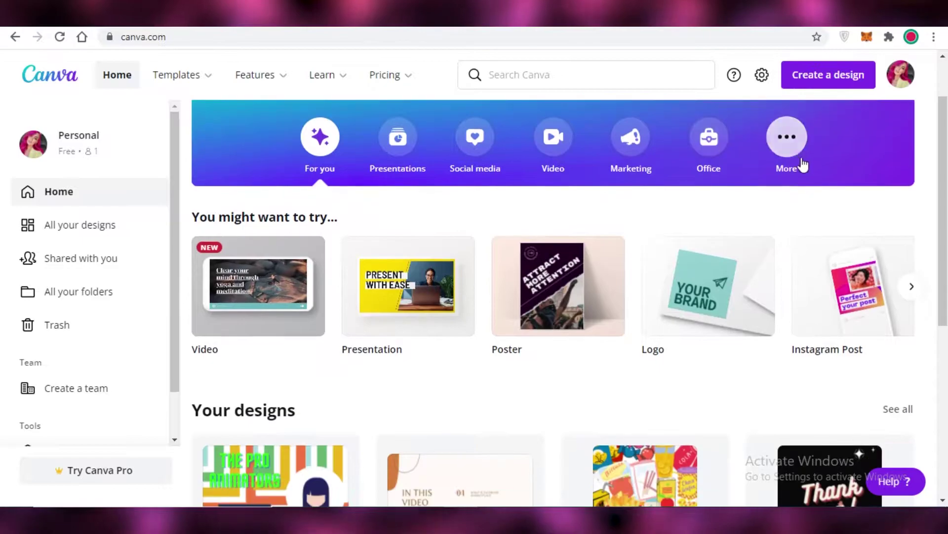
pyautogui.click(801, 161)
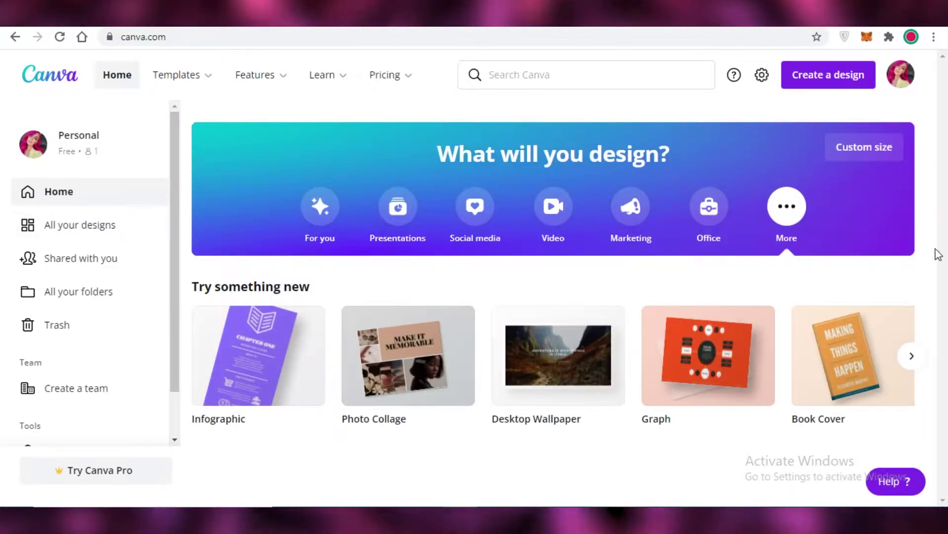
pyautogui.scroll(-1, 4, 222)
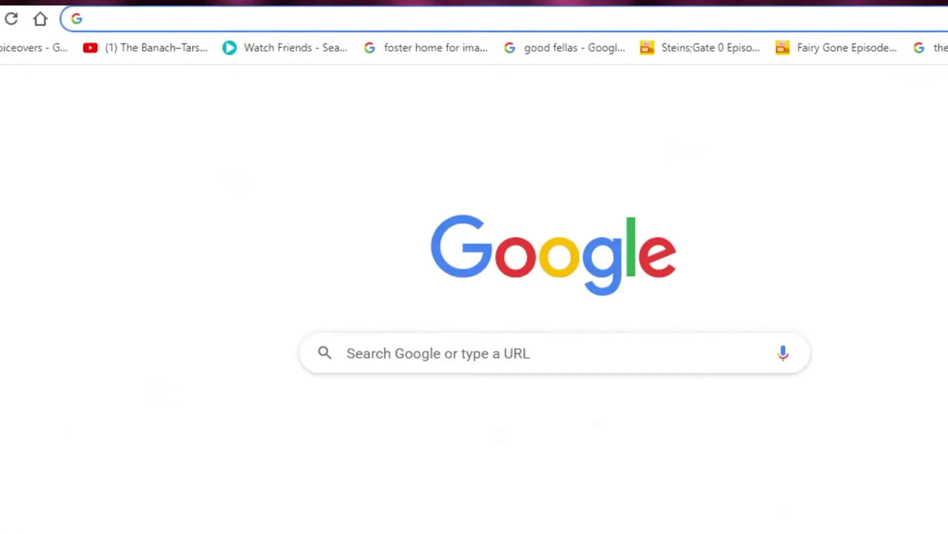
# - Search Google for "flipbook" in a separate browser page
pyautogui.write('f')
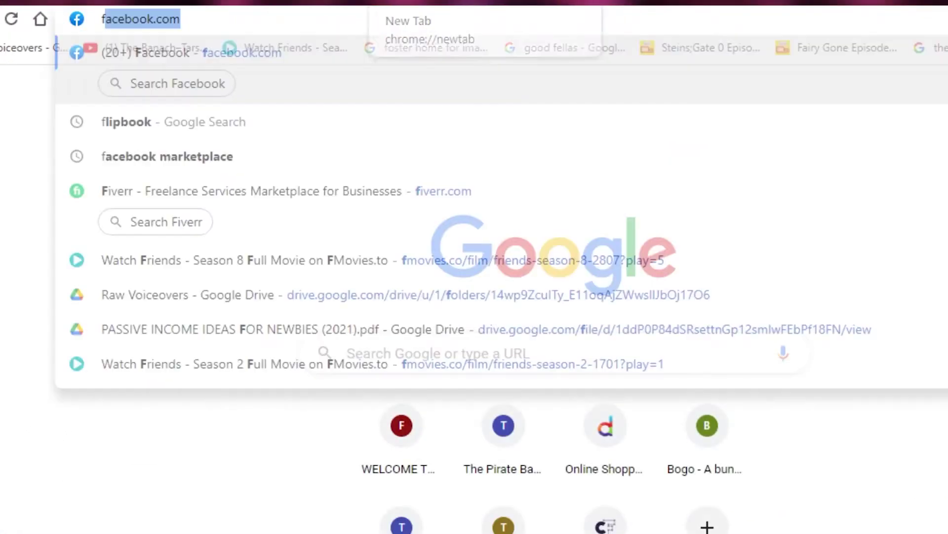
pyautogui.write('lip')
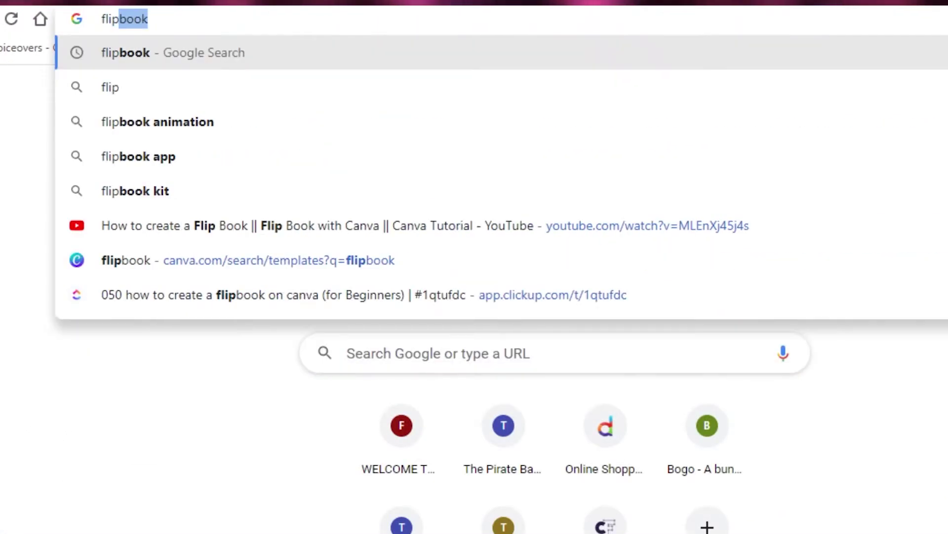
pyautogui.press('Return')
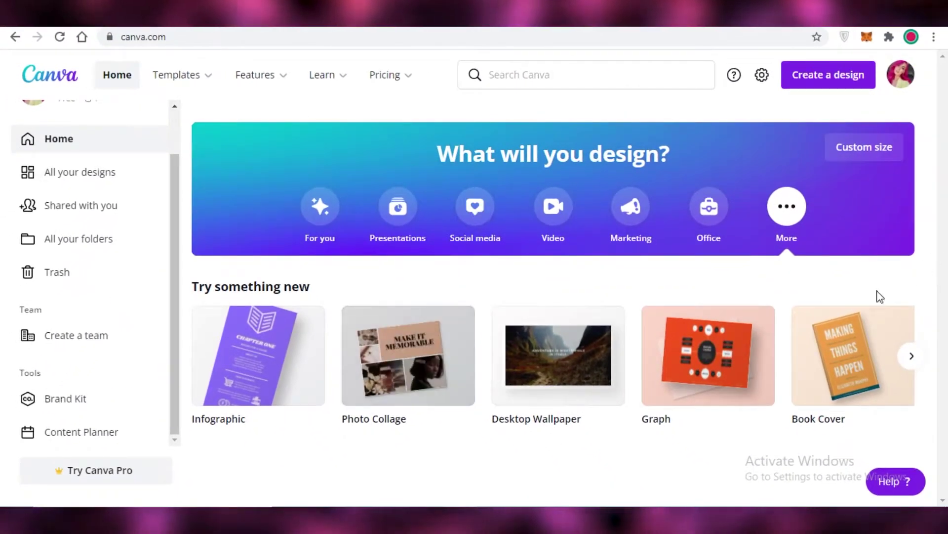
# - Open a blank photo collage, and back on the Canva home page search the templates for "flipbook"
pyautogui.click(447, 360)
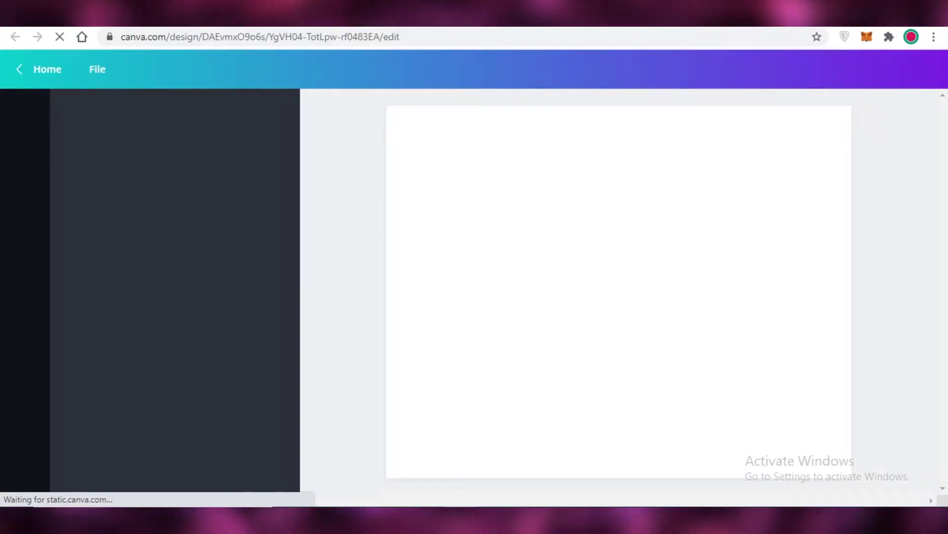
pyautogui.click(339, 27)
pyautogui.click(514, 71)
pyautogui.write('f')
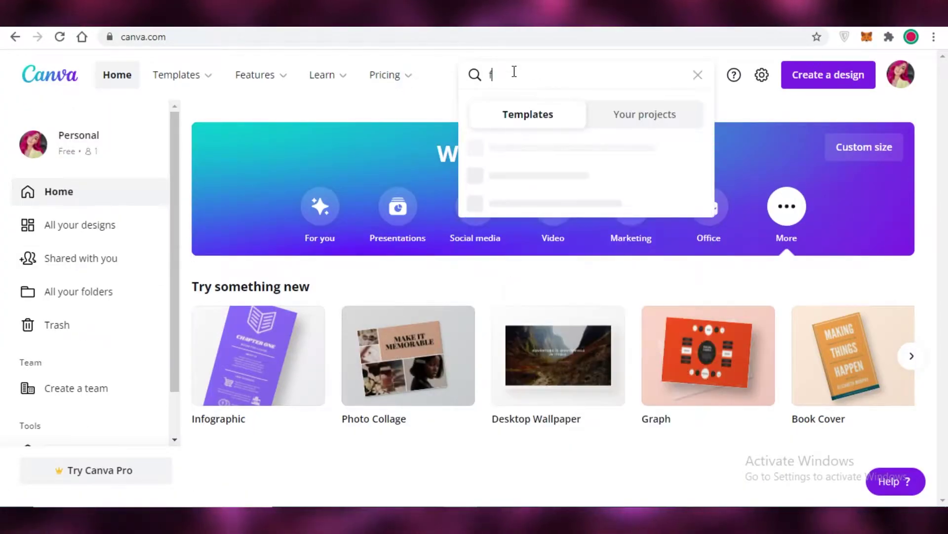
pyautogui.write('lipboo')
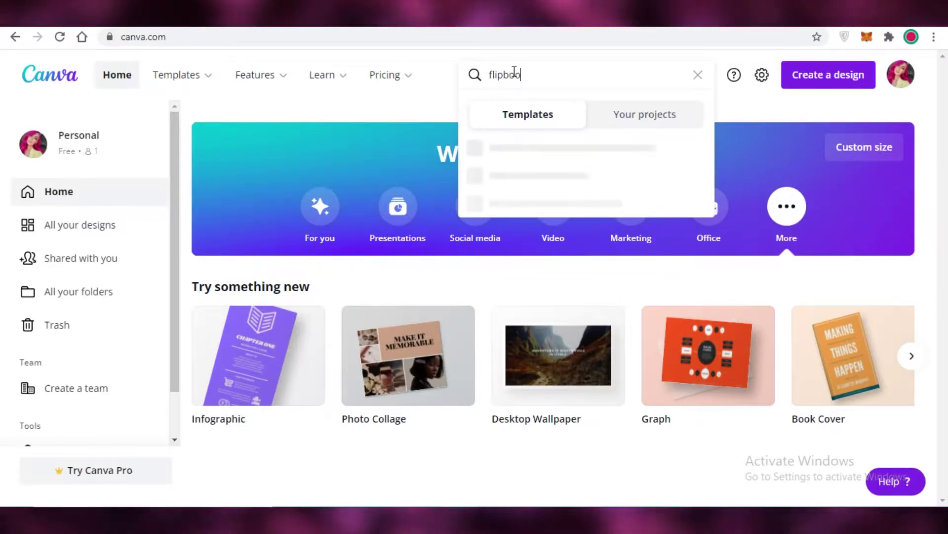
pyautogui.write('k')
pyautogui.press('Return')
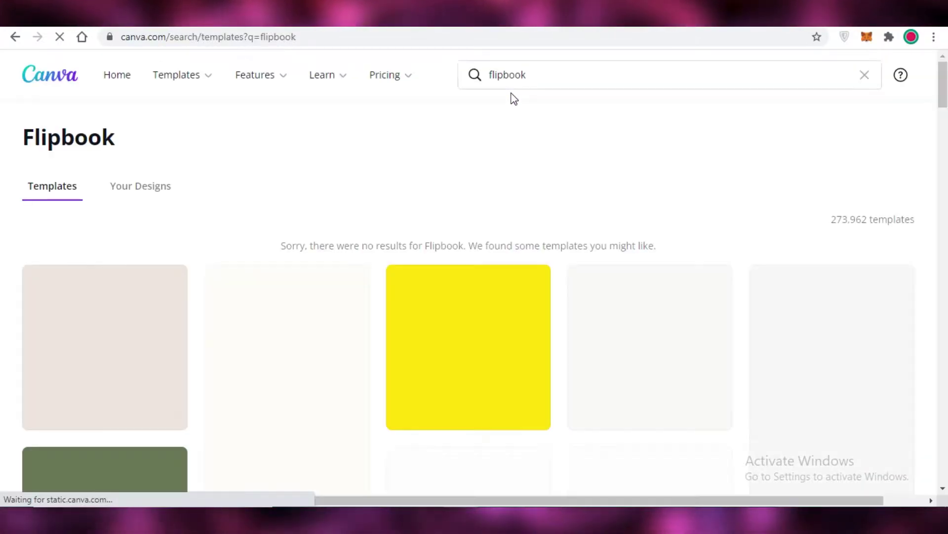
# - Browse the template results for "flipbook" to examine the available layouts and styles
pyautogui.scroll(-10, 766, 233)
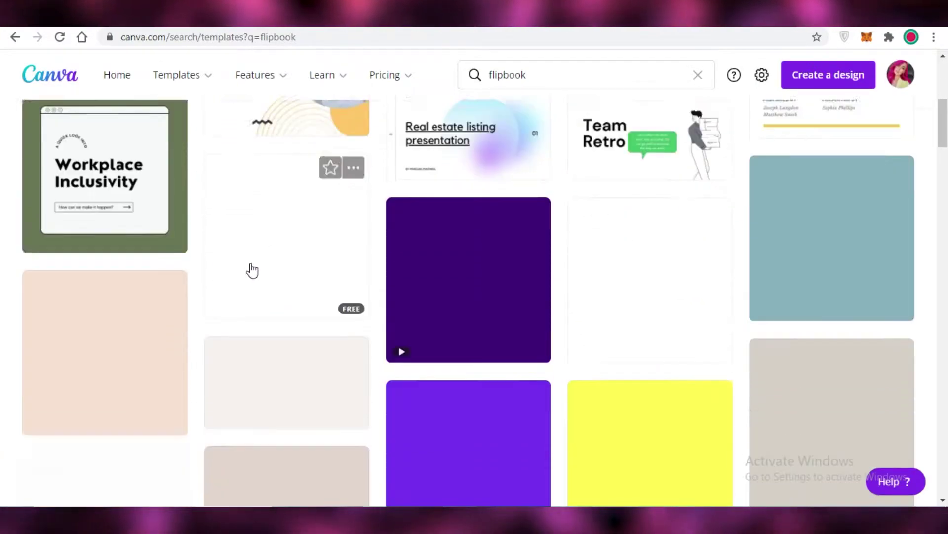
pyautogui.scroll(6, 530, 275)
pyautogui.scroll(-10, 901, 212)
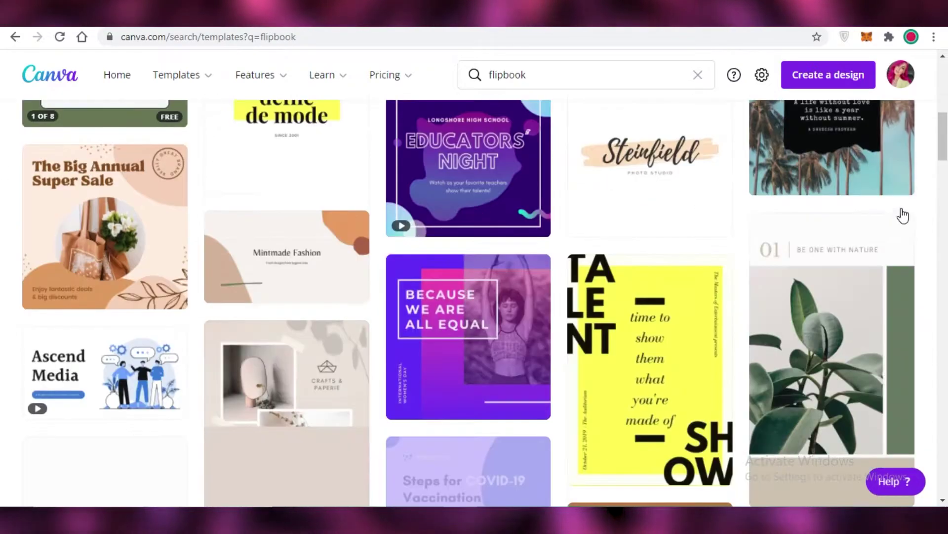
pyautogui.scroll(-15, 793, 264)
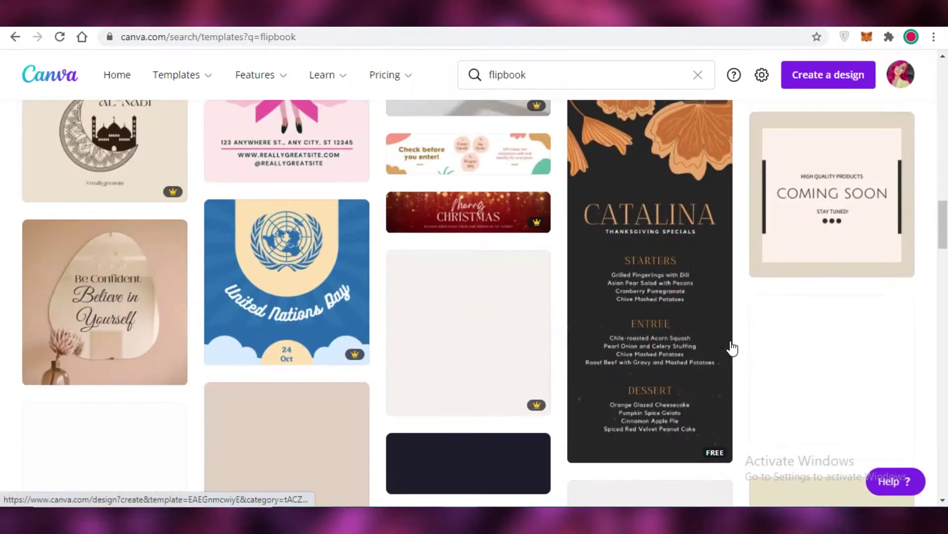
pyautogui.scroll(-4, 292, 321)
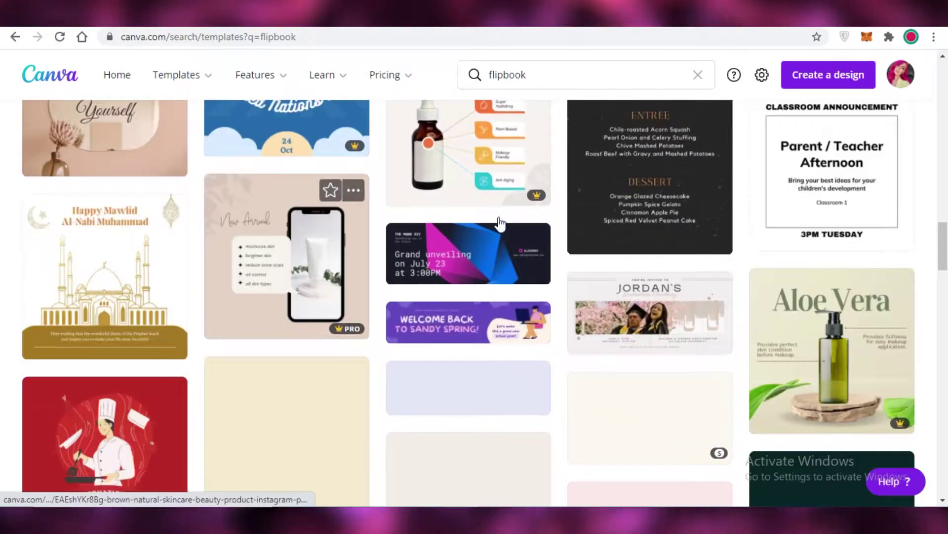
pyautogui.scroll(-4, 320, 239)
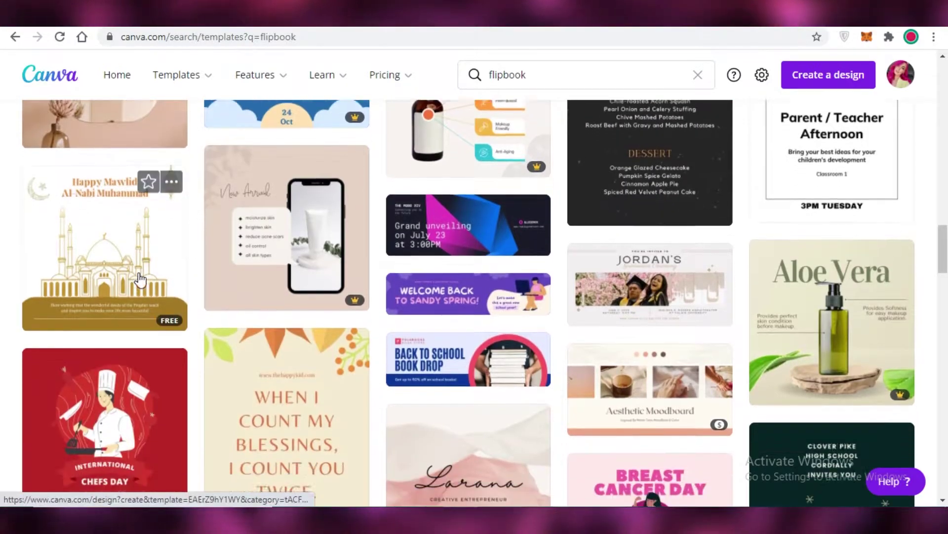
pyautogui.scroll(-10, 682, 222)
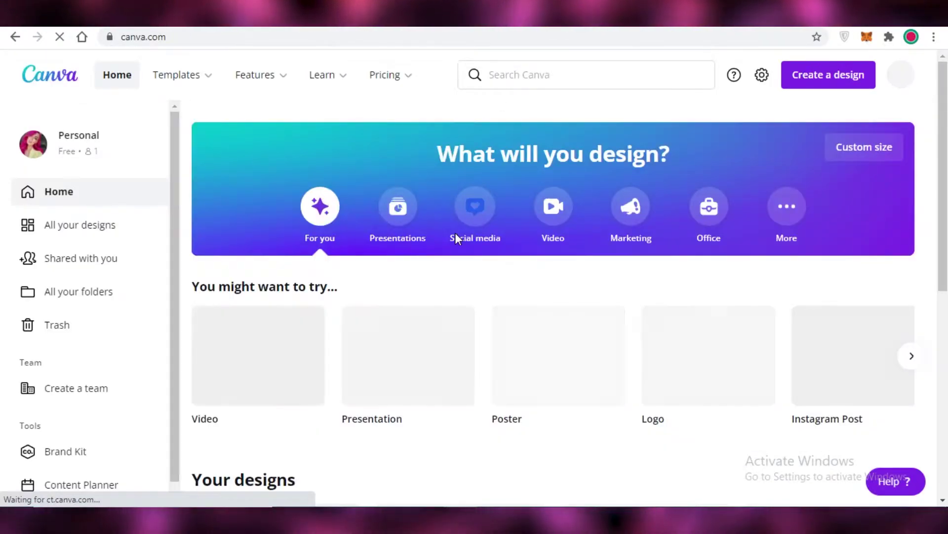
# - From the Canva home page, create a new blank design with a custom size of 6 in wide by 9 in high
pyautogui.click(394, 208)
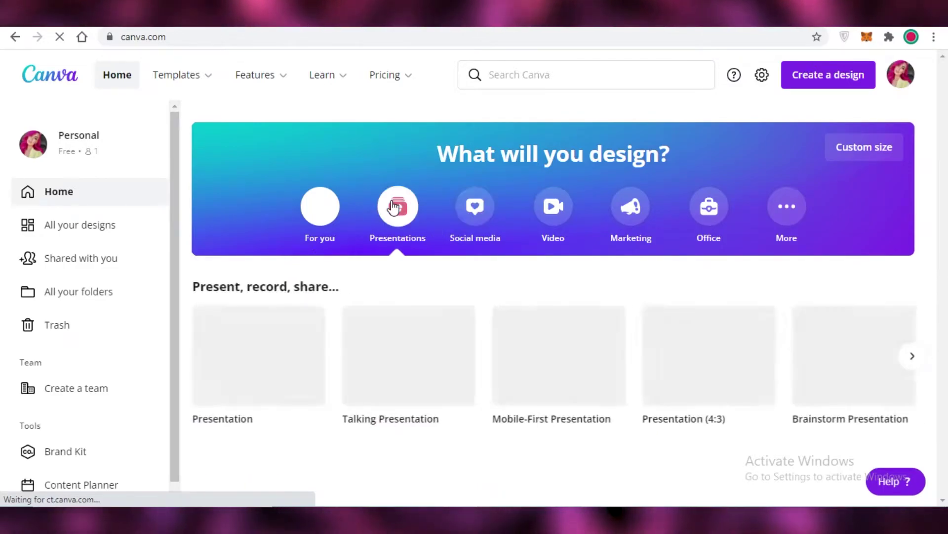
pyautogui.click(289, 349)
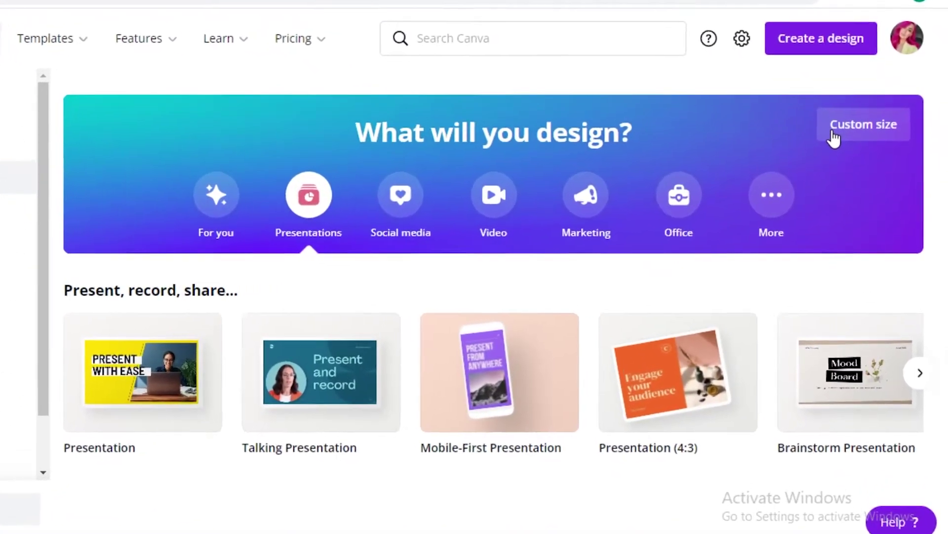
pyautogui.click(834, 138)
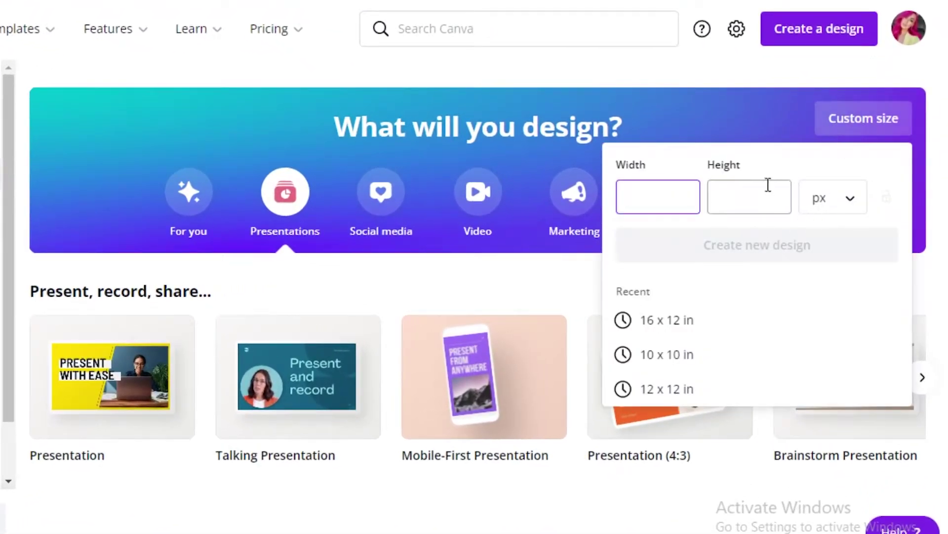
pyautogui.click(823, 210)
pyautogui.click(835, 239)
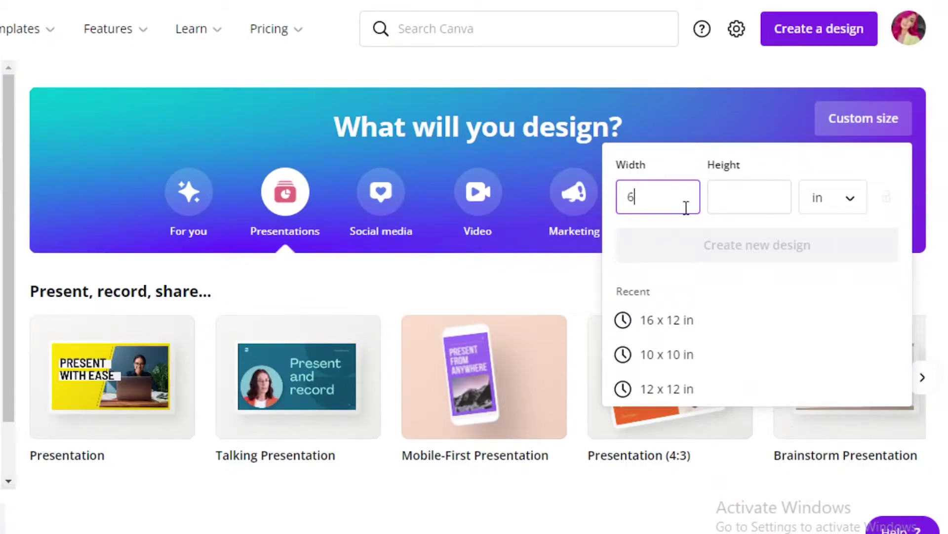
pyautogui.press('BackSpace')
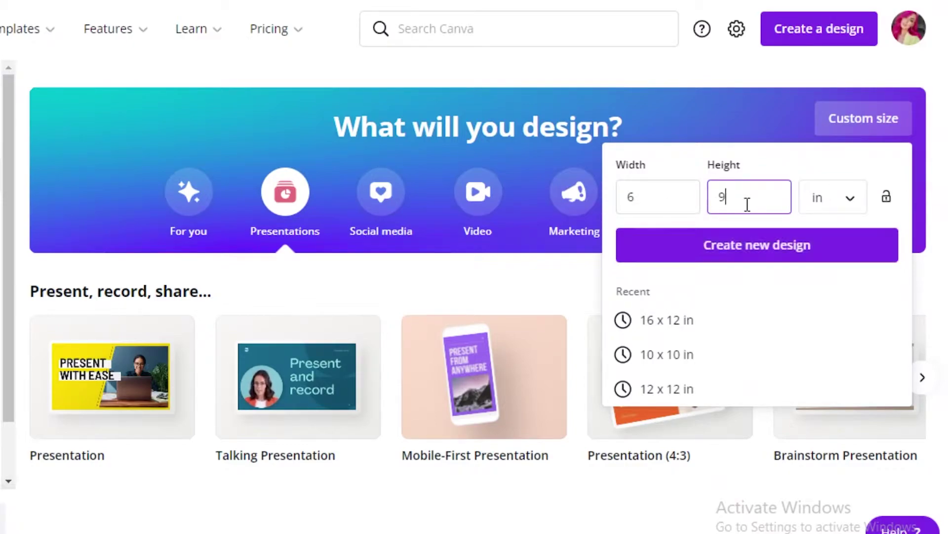
pyautogui.click(824, 207)
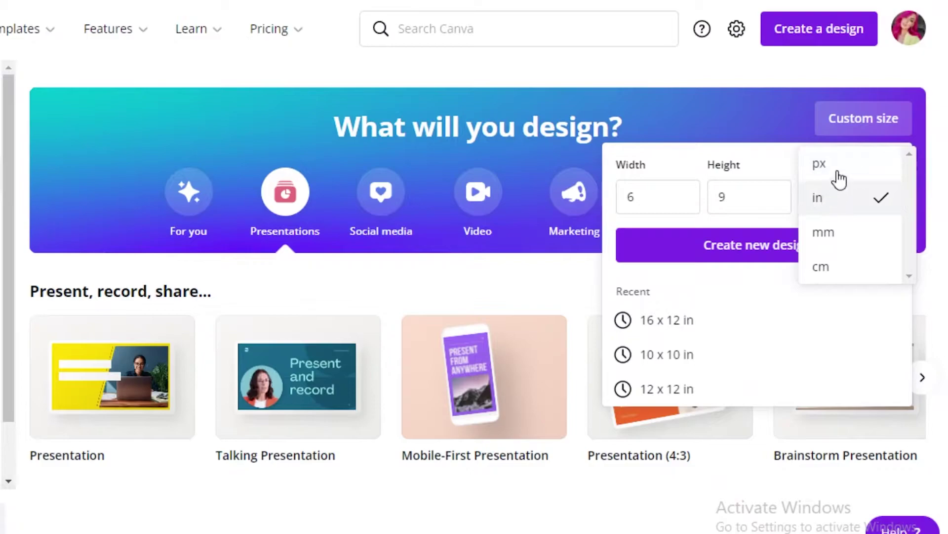
pyautogui.click(835, 197)
pyautogui.click(780, 256)
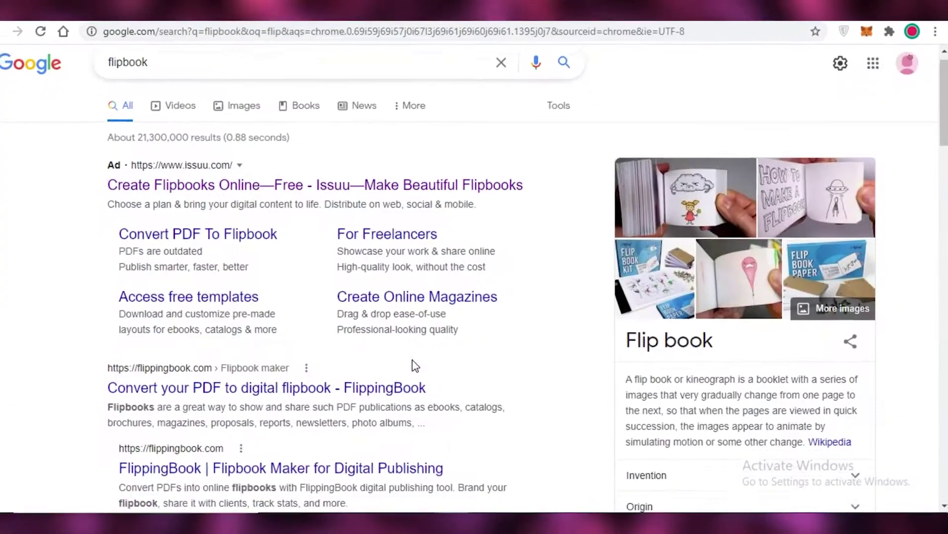
pyautogui.scroll(-4, 61, 231)
pyautogui.scroll(-2, 438, 311)
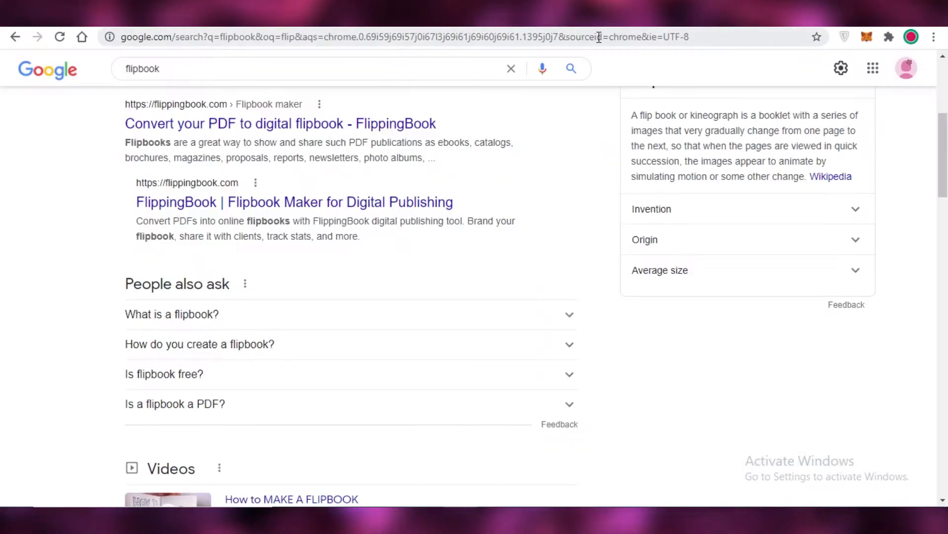
# - Switch to the Google results page and load Kindle Direct Publishing's cover-templates page there instead
pyautogui.click(599, 39)
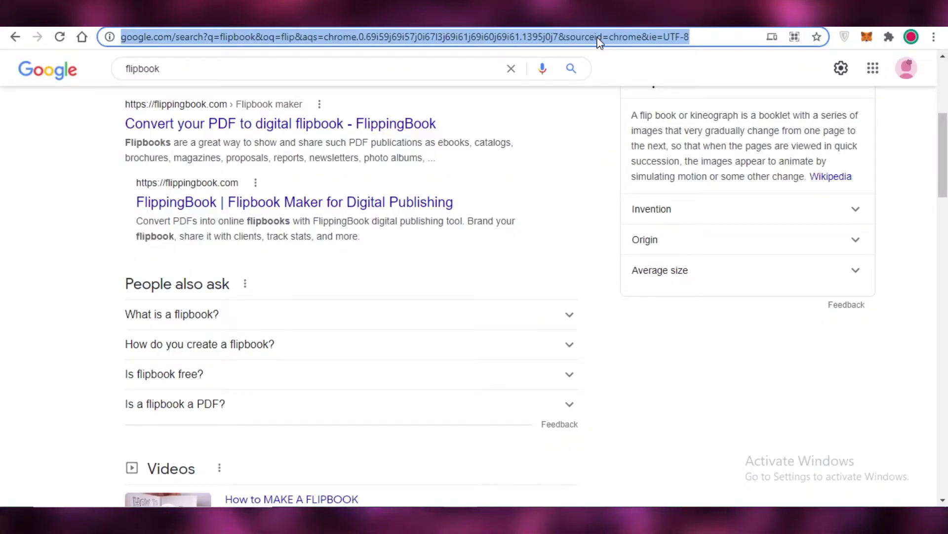
pyautogui.write('kd')
pyautogui.press('Return')
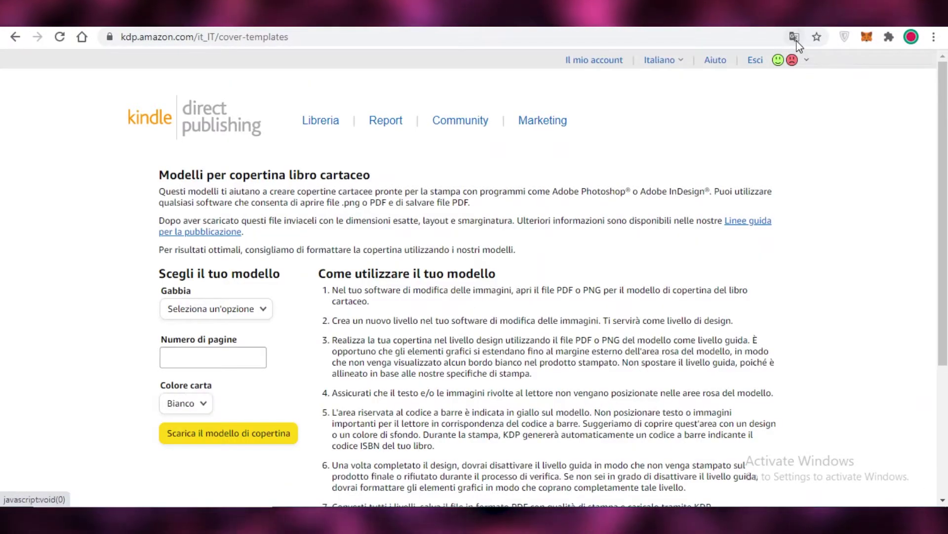
# - Translate the Kindle Direct Publishing cover templates page from Italian to English
pyautogui.click(796, 41)
pyautogui.click(708, 43)
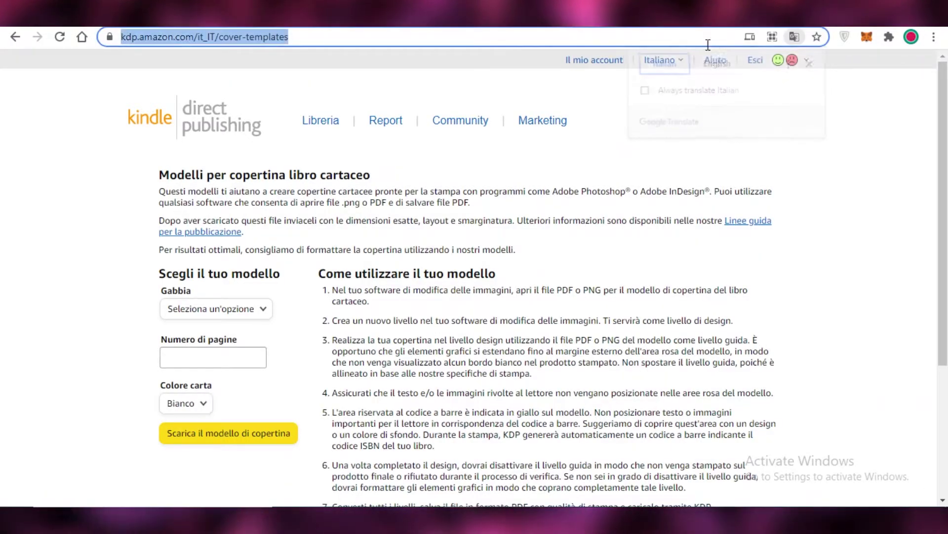
pyautogui.click(794, 37)
pyautogui.click(855, 262)
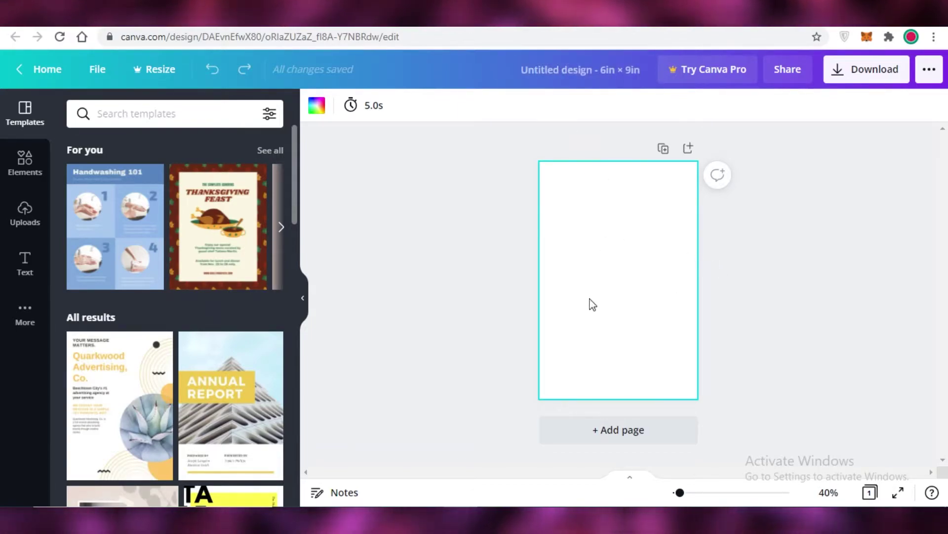
# - Examine the blank 6 × 9 in Canva page at 57% zoom
pyautogui.moveTo(680, 493); pyautogui.dragTo(685, 492)
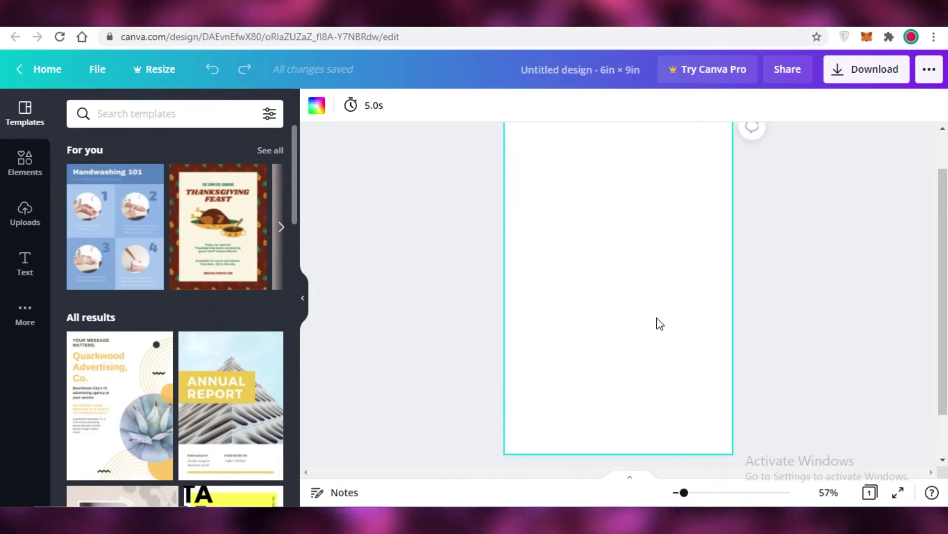
pyautogui.scroll(-3, 626, 192)
pyautogui.scroll(3, 627, 201)
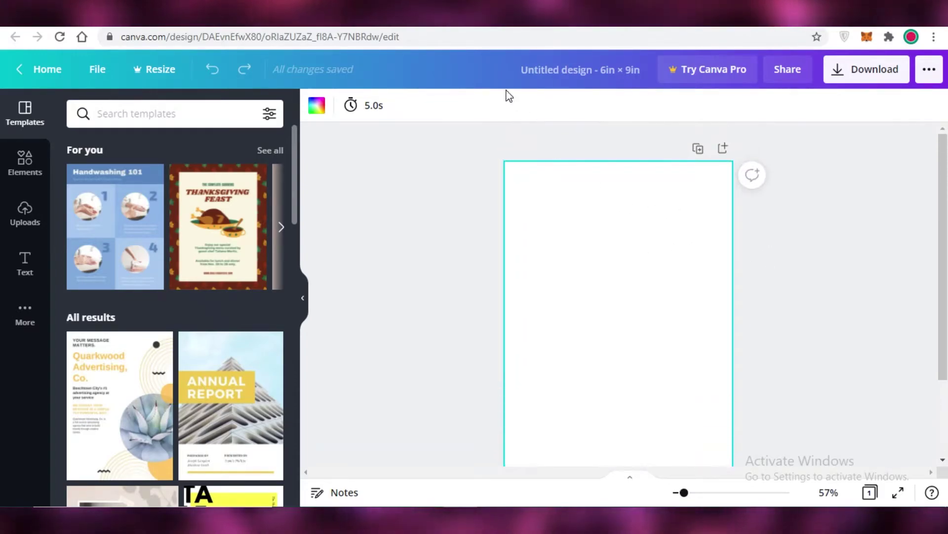
# - Switch to the Kindle Direct Publishing page and review its paperback cover template options and usage instructions
pyautogui.scroll(-2, 726, 276)
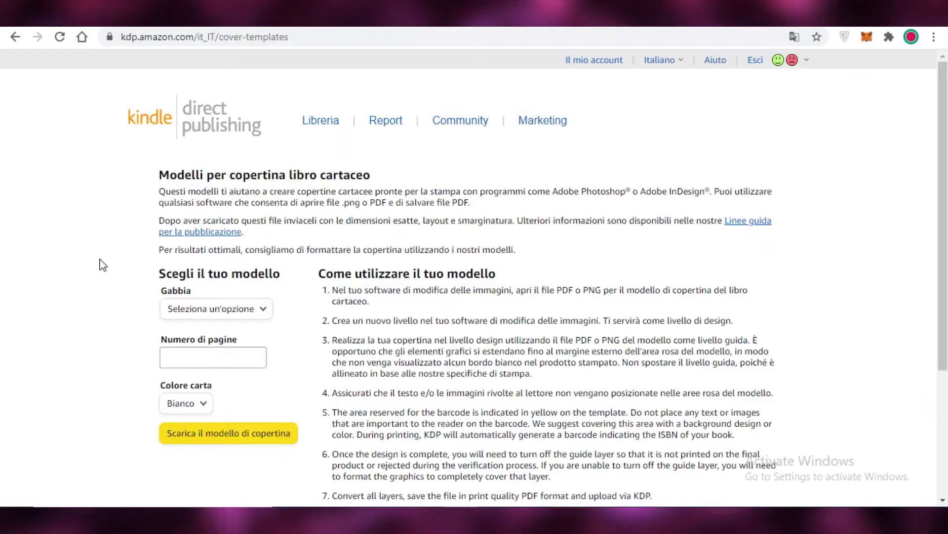
pyautogui.scroll(-2, 582, 213)
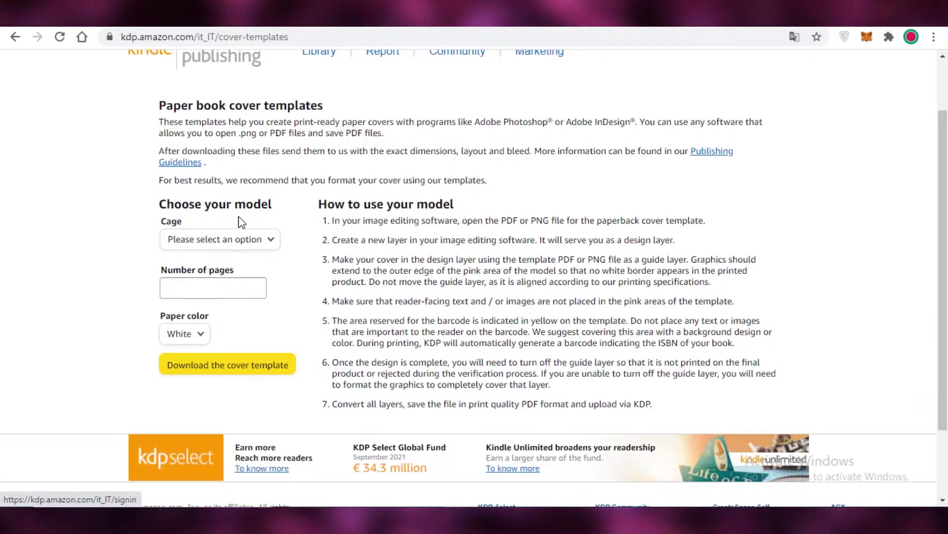
pyautogui.scroll(2, 241, 222)
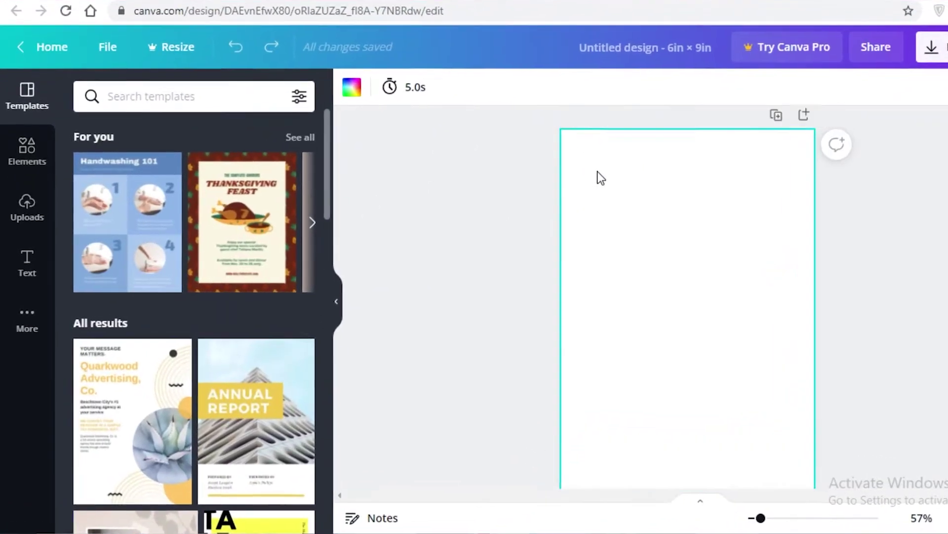
# - Search the templates for "sparkles"
pyautogui.scroll(-2, 546, 298)
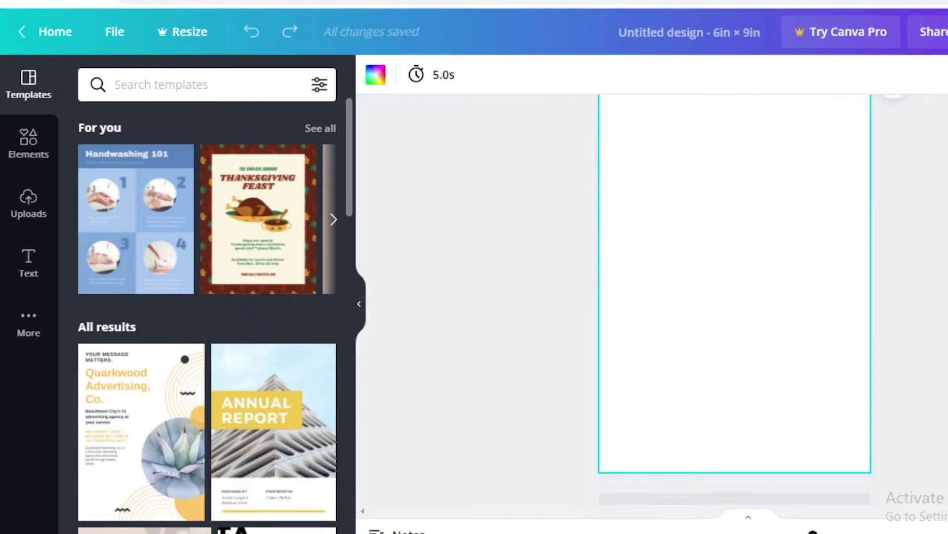
pyautogui.scroll(2, 652, 300)
pyautogui.scroll(-2, 652, 299)
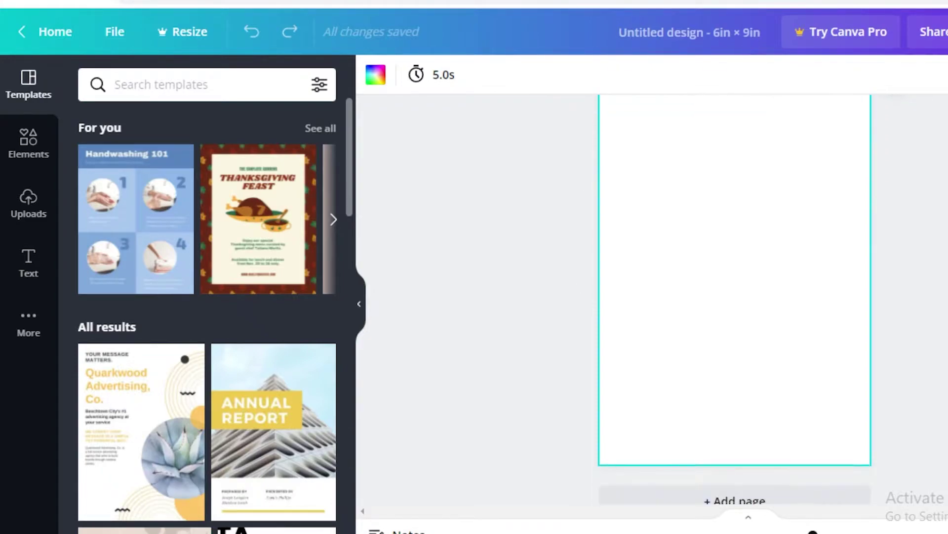
pyautogui.click(209, 93)
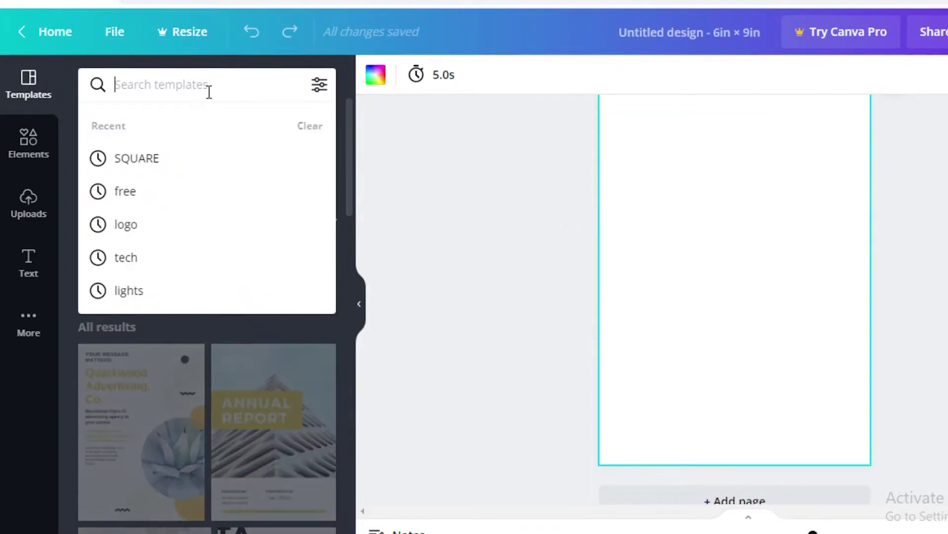
pyautogui.write('sparkles')
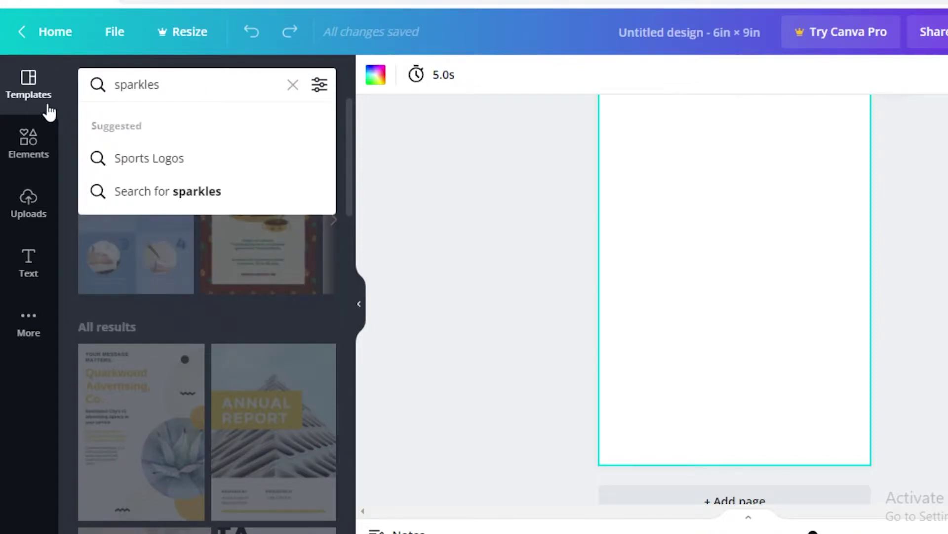
pyautogui.press('Return')
pyautogui.click(27, 141)
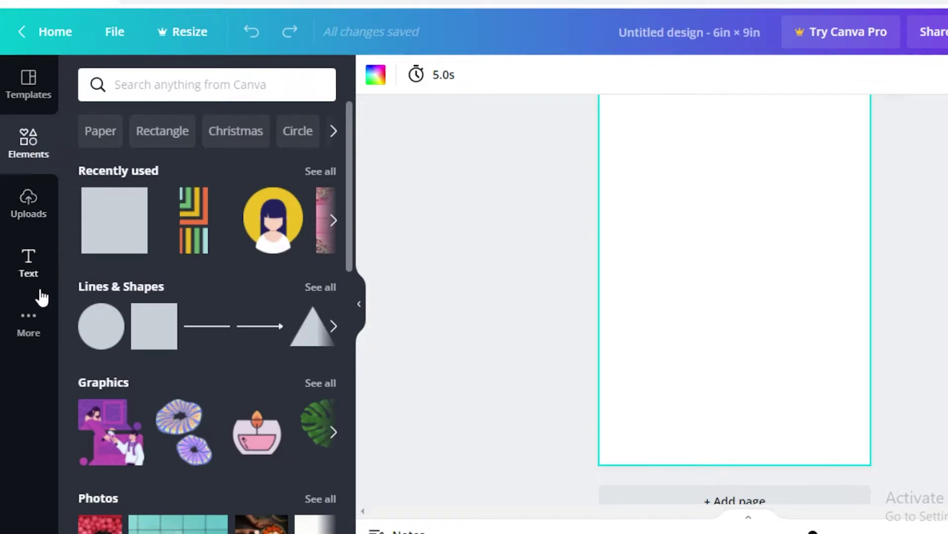
pyautogui.click(30, 334)
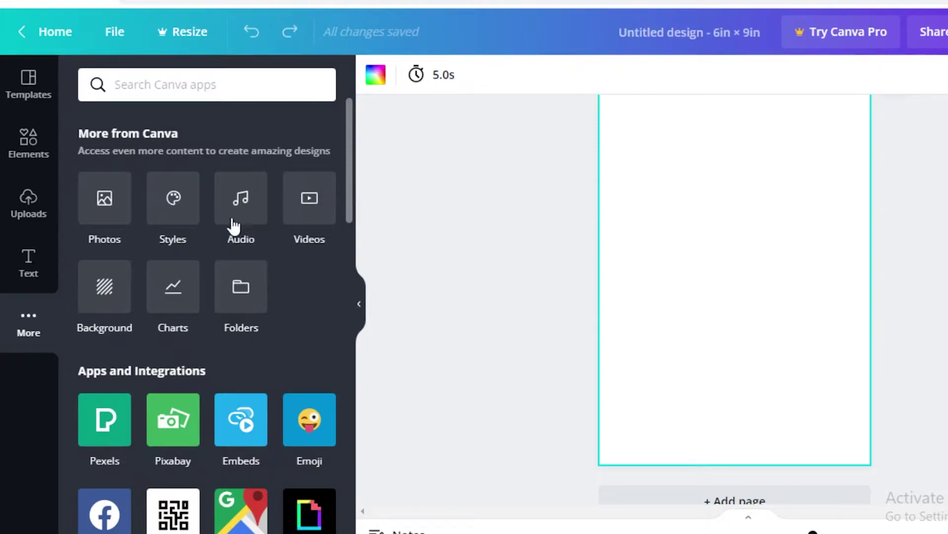
pyautogui.scroll(-10, 246, 292)
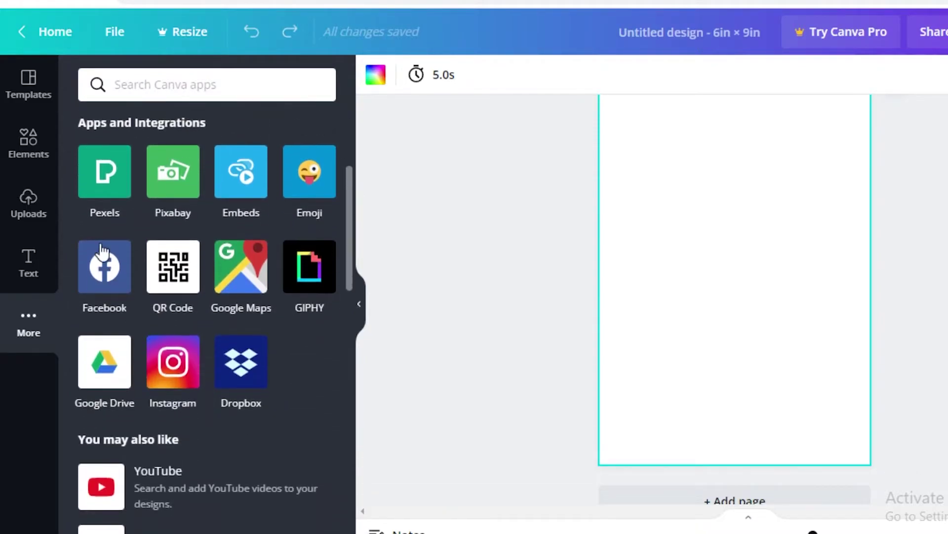
# - Search the elements for "sparkles" and add the free strip of pink, red and gold dots to the page
pyautogui.click(30, 148)
pyautogui.click(242, 83)
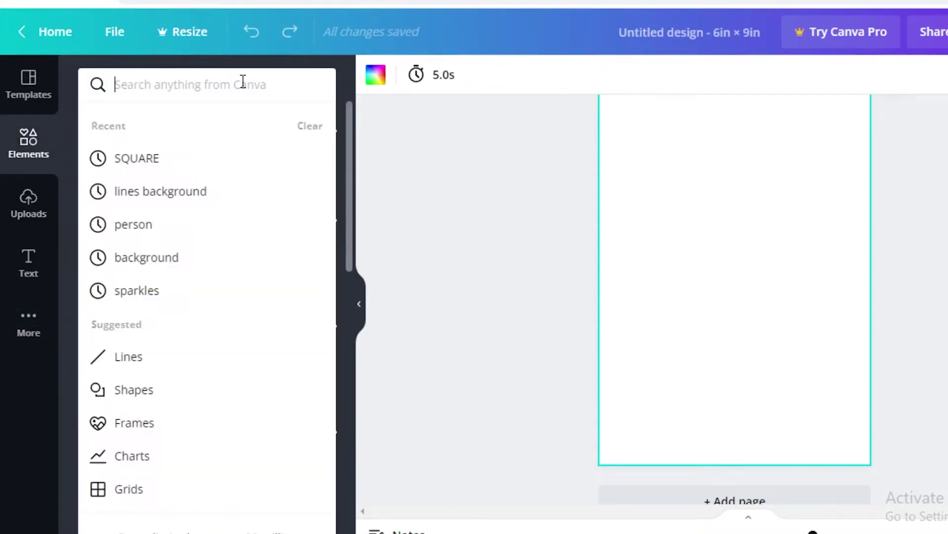
pyautogui.write('spar')
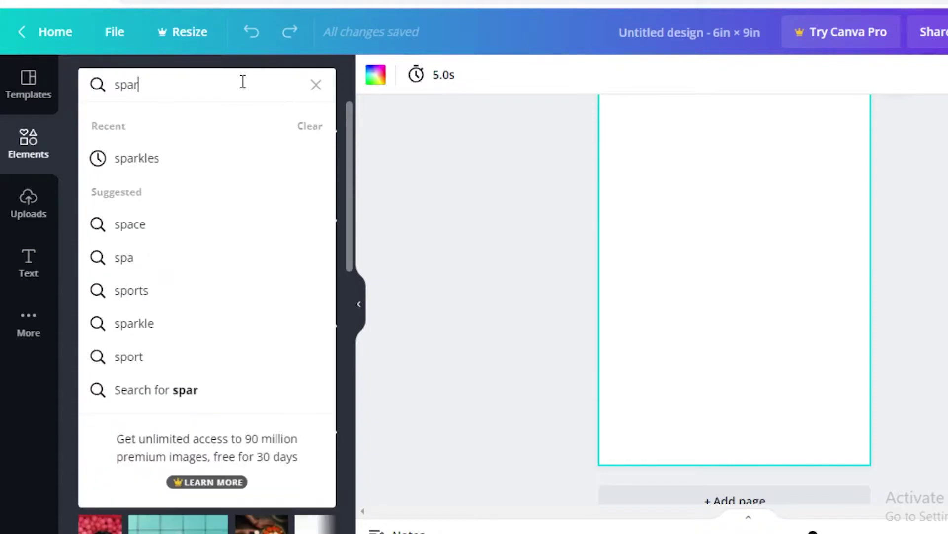
pyautogui.write('kles')
pyautogui.press('Return')
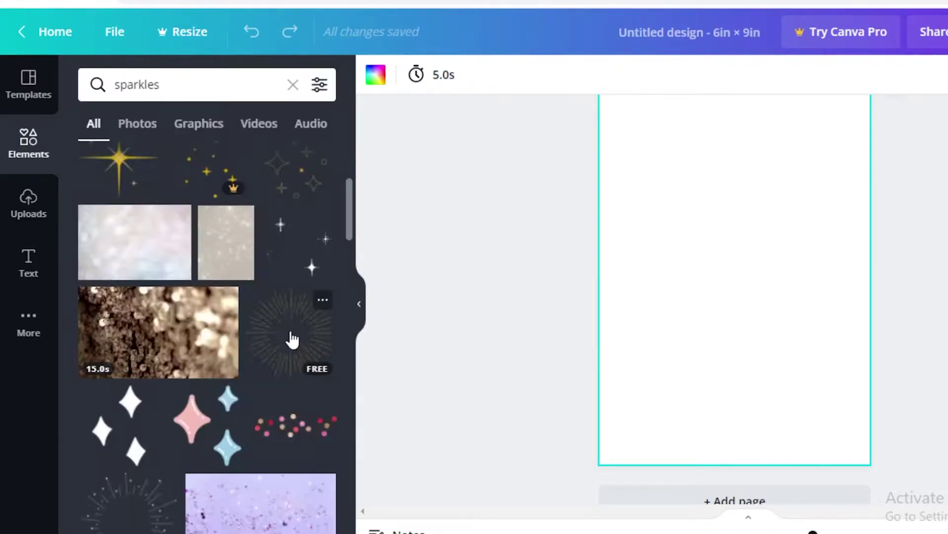
pyautogui.click(295, 426)
pyautogui.moveTo(718, 258); pyautogui.dragTo(727, 248)
pyautogui.scroll(1, 726, 249)
pyautogui.scroll(-1, 731, 257)
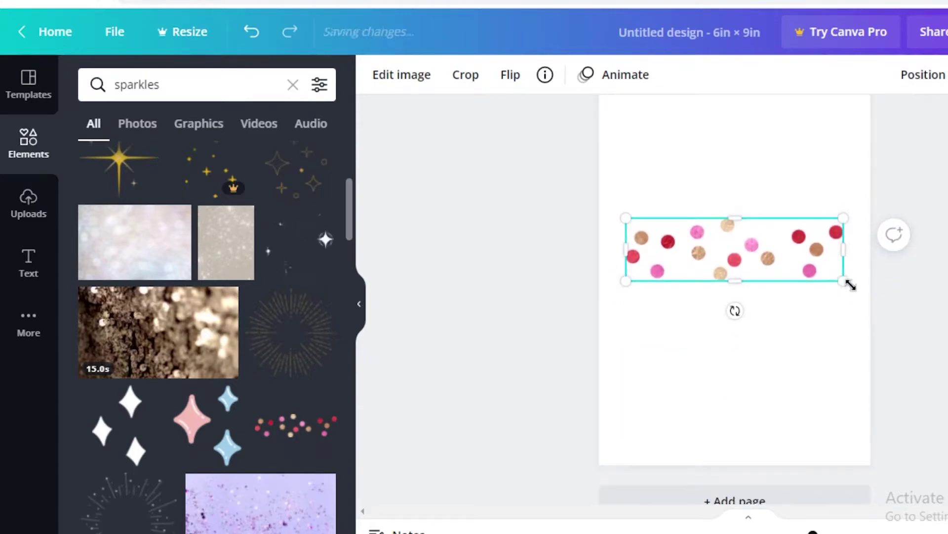
# - Enlarge the dot strip, rotate it to vertical and place it along the page's right edge, starting at the page top
pyautogui.moveTo(847, 283); pyautogui.dragTo(889, 306)
pyautogui.moveTo(799, 268); pyautogui.dragTo(726, 261)
pyautogui.moveTo(683, 317); pyautogui.dragTo(733, 300)
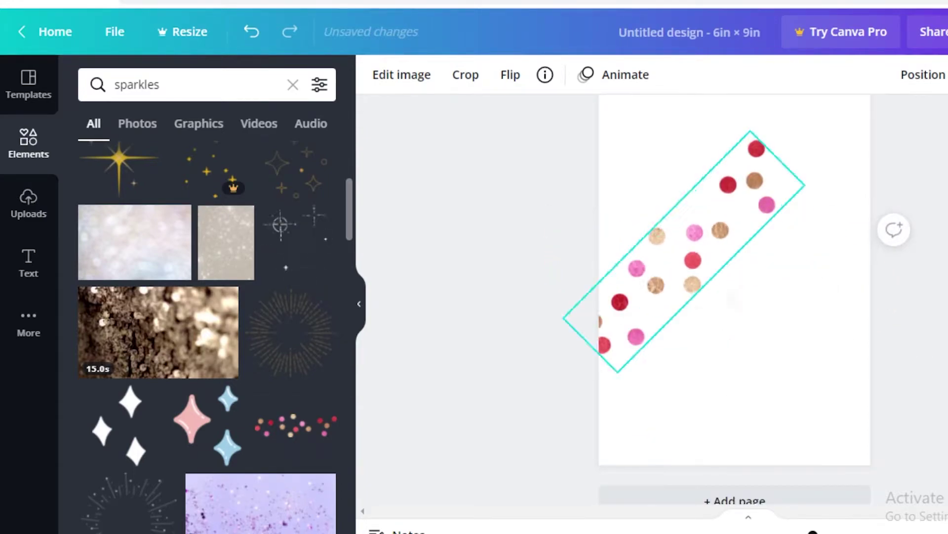
pyautogui.moveTo(894, 230); pyautogui.dragTo(906, 250)
pyautogui.moveTo(702, 240); pyautogui.dragTo(845, 263)
pyautogui.scroll(2, 841, 231)
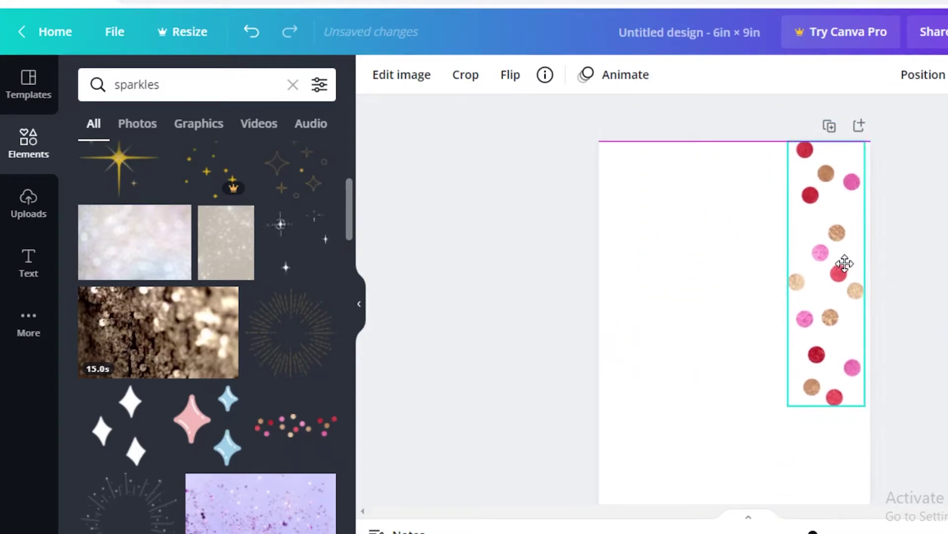
pyautogui.scroll(-5, 804, 323)
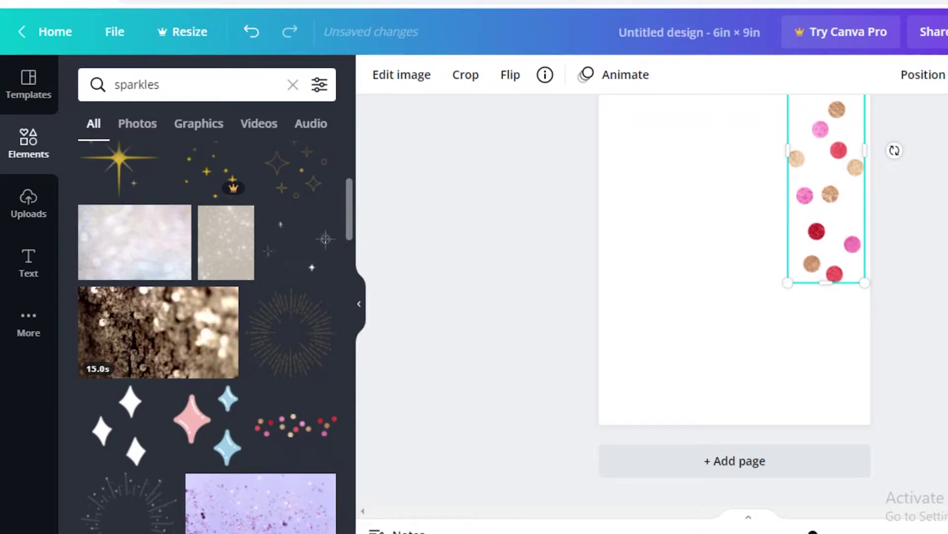
# - Duplicate the vertical dot strip and place the copy directly below the original so the dots run down the whole page edge
pyautogui.hotkey('ctrl', 'd')
pyautogui.moveTo(857, 176); pyautogui.dragTo(846, 429)
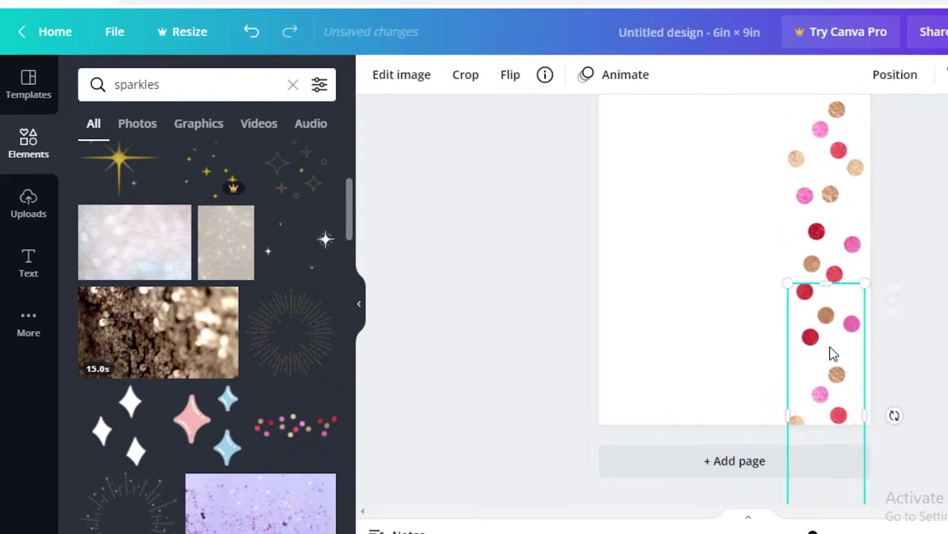
pyautogui.moveTo(831, 351); pyautogui.dragTo(831, 361)
pyautogui.press('Escape')
pyautogui.scroll(3, 735, 299)
pyautogui.scroll(-2, 734, 299)
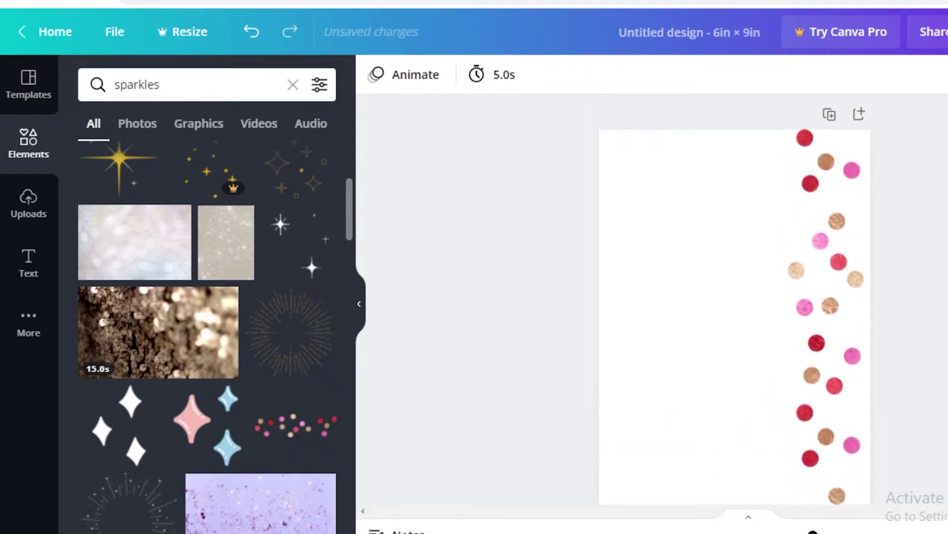
# - Search the elements for "square" and narrow the results to graphics
pyautogui.click(196, 84)
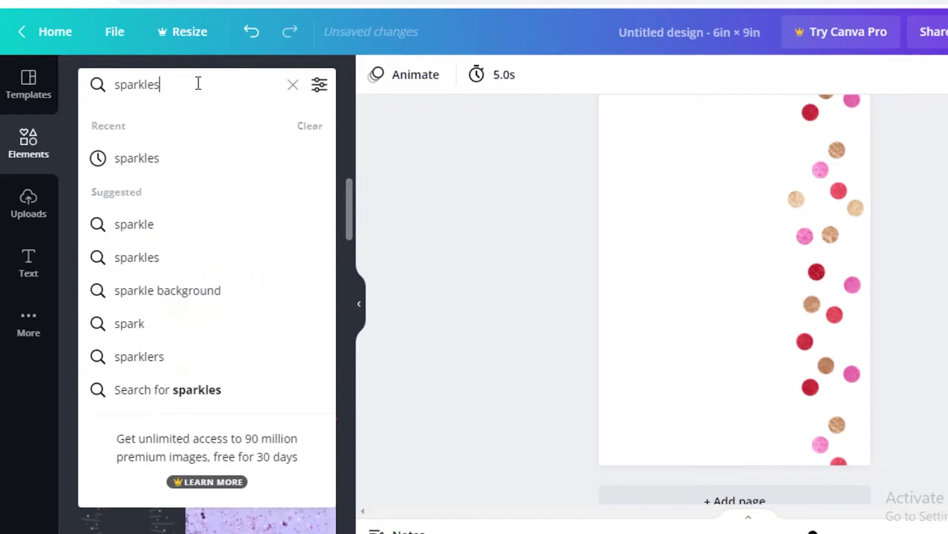
pyautogui.doubleClick(198, 83)
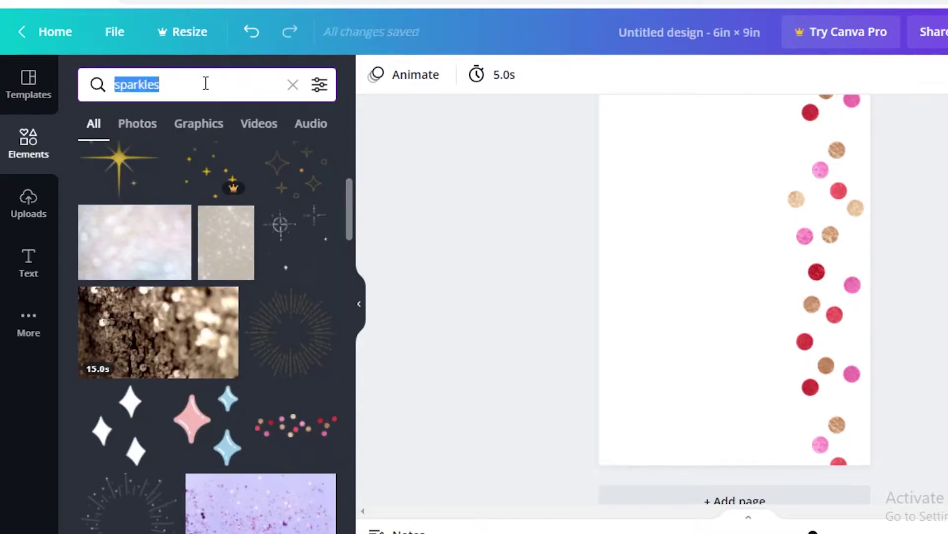
pyautogui.write('sqaure')
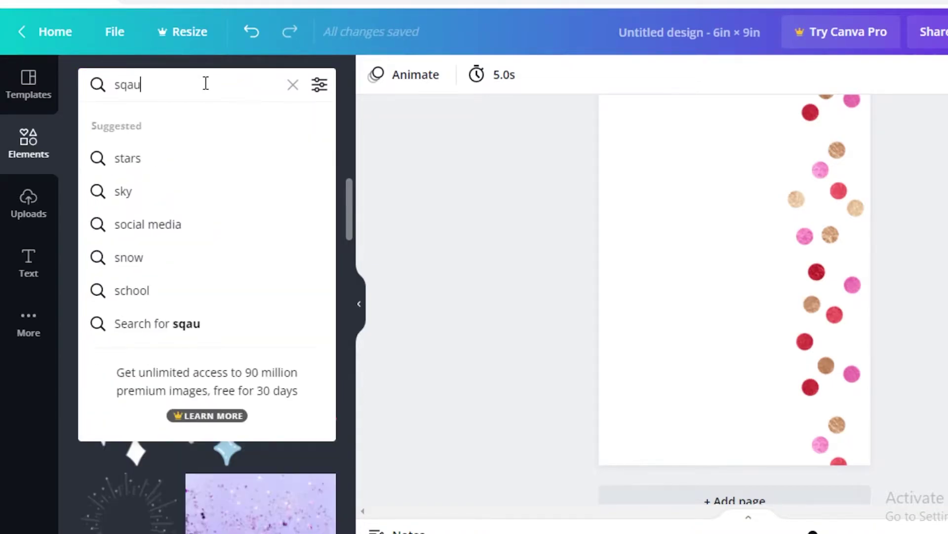
pyautogui.press('Return')
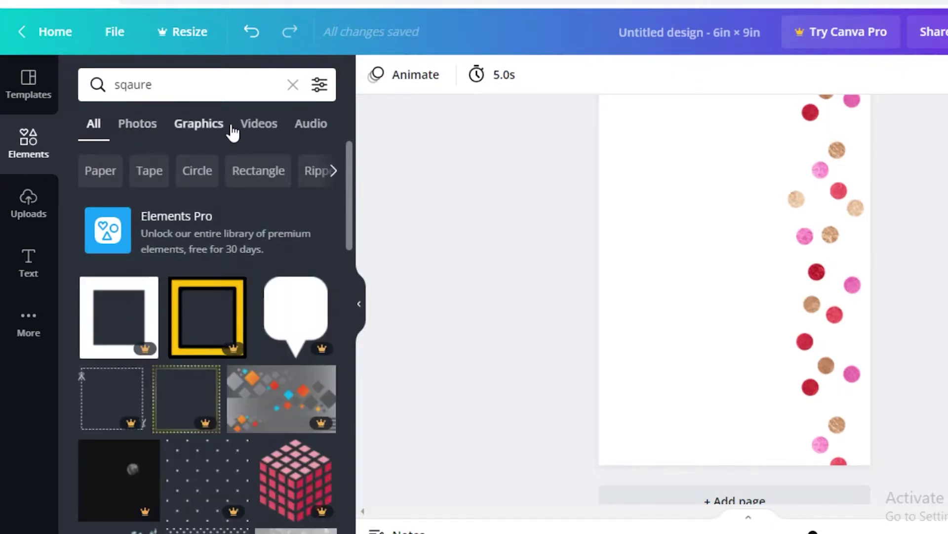
pyautogui.click(206, 128)
pyautogui.scroll(-2, 213, 131)
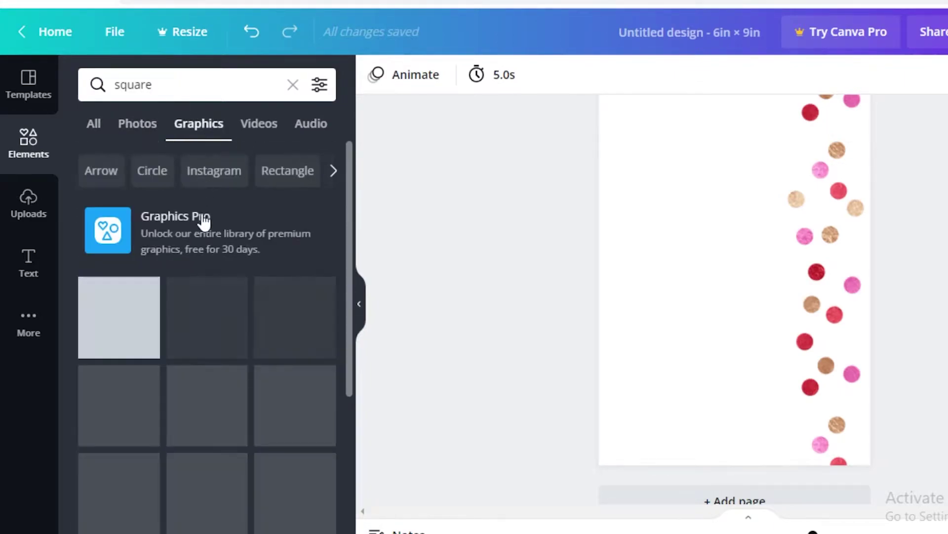
pyautogui.scroll(-3, 120, 326)
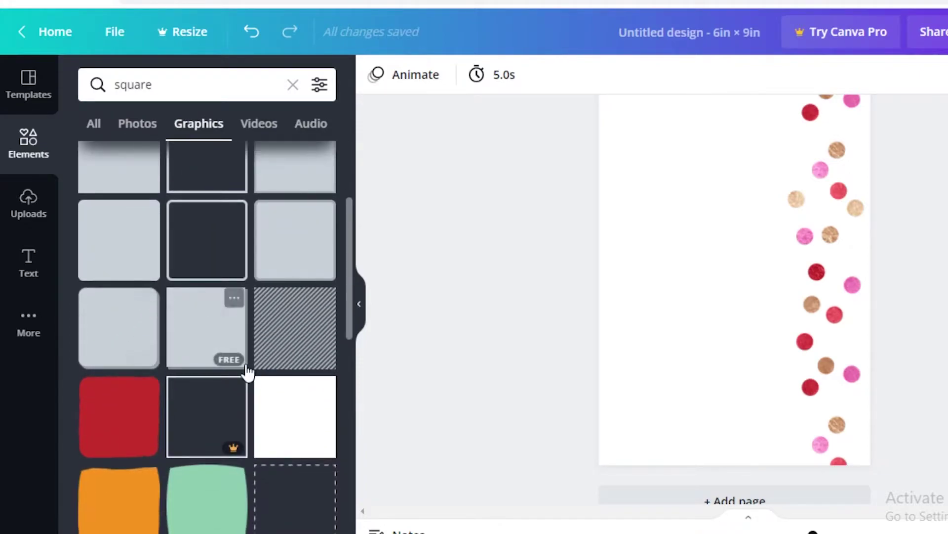
# - Add the diagonally striped square to the upper part of the page and recolor it black
pyautogui.moveTo(256, 365); pyautogui.dragTo(606, 187)
pyautogui.click(375, 75)
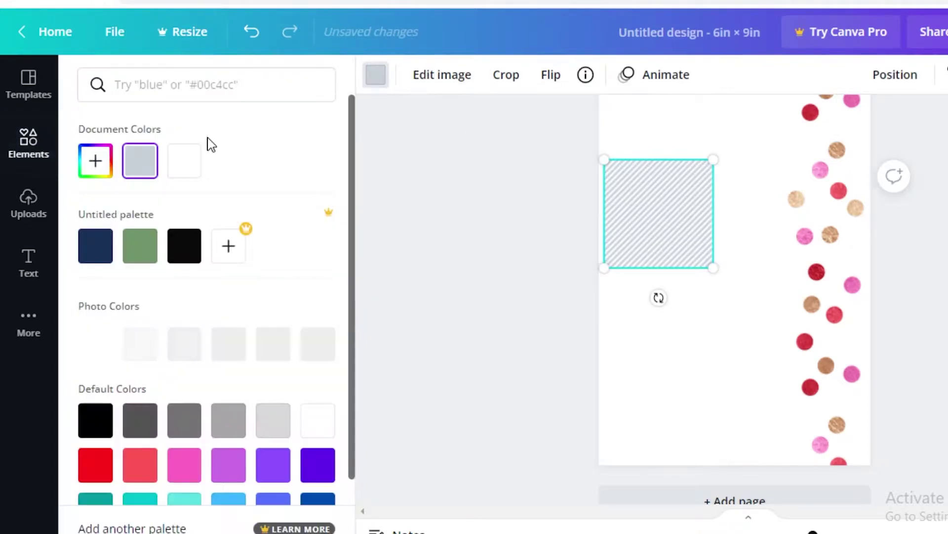
pyautogui.click(185, 245)
pyautogui.moveTo(677, 198); pyautogui.dragTo(710, 156)
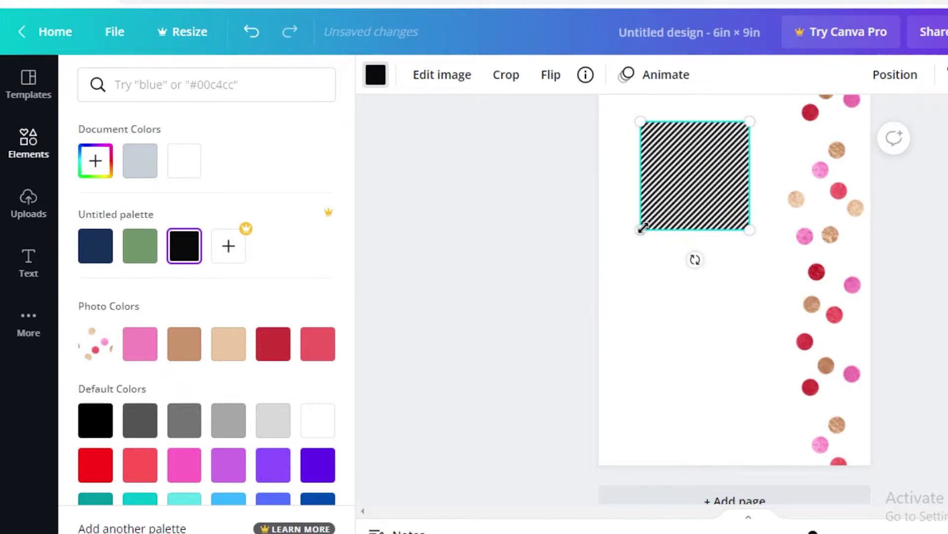
# - Send the striped square behind the dots, then resize and position it in the page's upper area beside the dot strip
pyautogui.moveTo(642, 228); pyautogui.dragTo(585, 374)
pyautogui.moveTo(728, 198)
pyautogui.mouseDown()
pyautogui.moveTo(731, 281)
pyautogui.moveTo(746, 193)
pyautogui.mouseUp()
pyautogui.rightClick(748, 192)
pyautogui.click(793, 366)
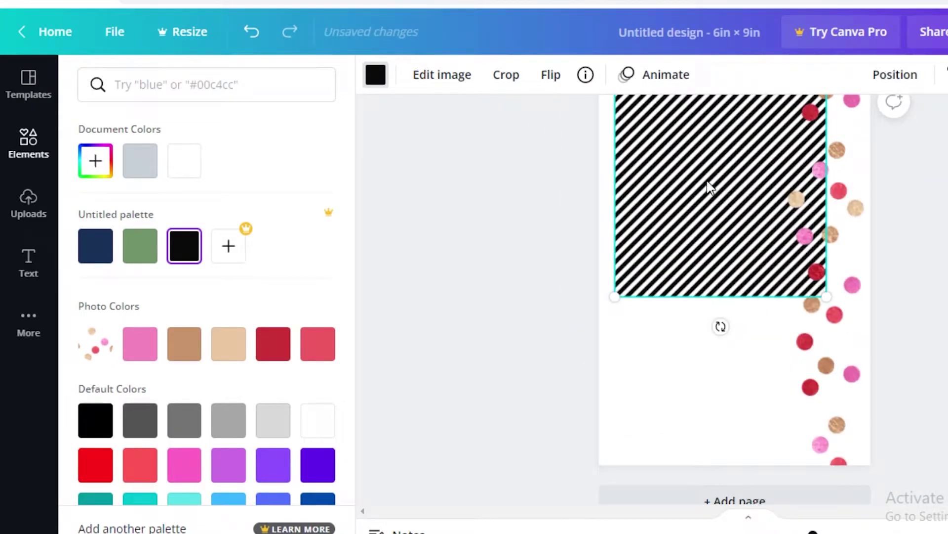
pyautogui.moveTo(615, 296); pyautogui.dragTo(690, 224)
pyautogui.moveTo(739, 147); pyautogui.dragTo(688, 162)
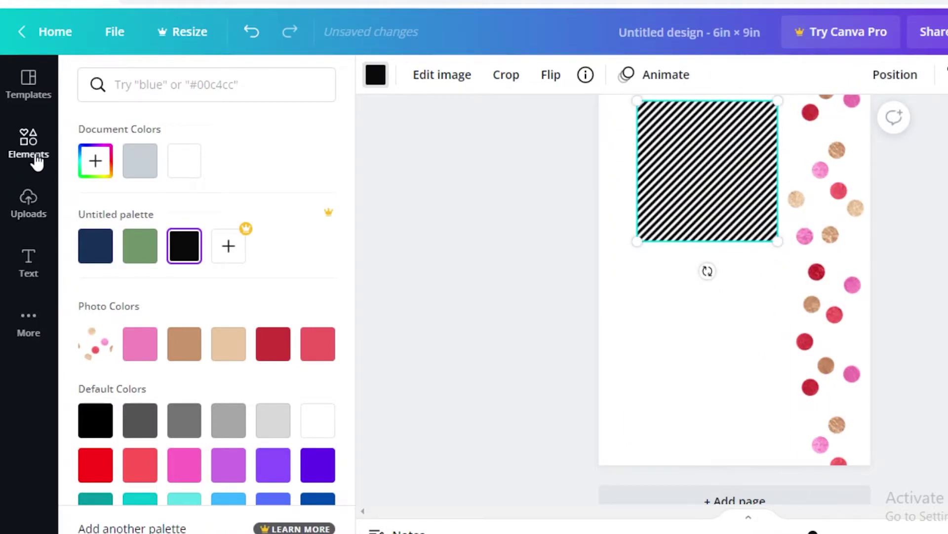
# - Add the uploaded businesswoman cutout, enlarge it and position it over the striped square
pyautogui.click(33, 218)
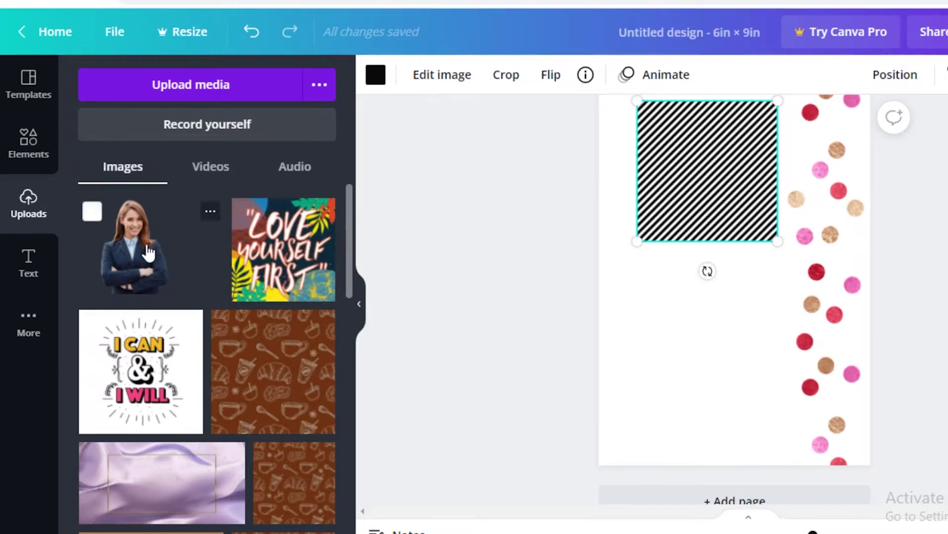
pyautogui.click(121, 238)
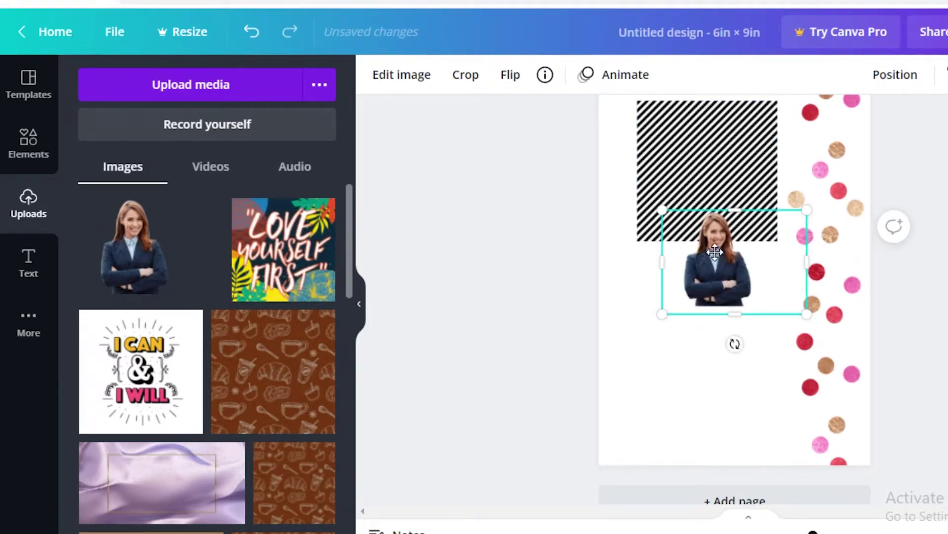
pyautogui.moveTo(715, 252); pyautogui.dragTo(706, 195)
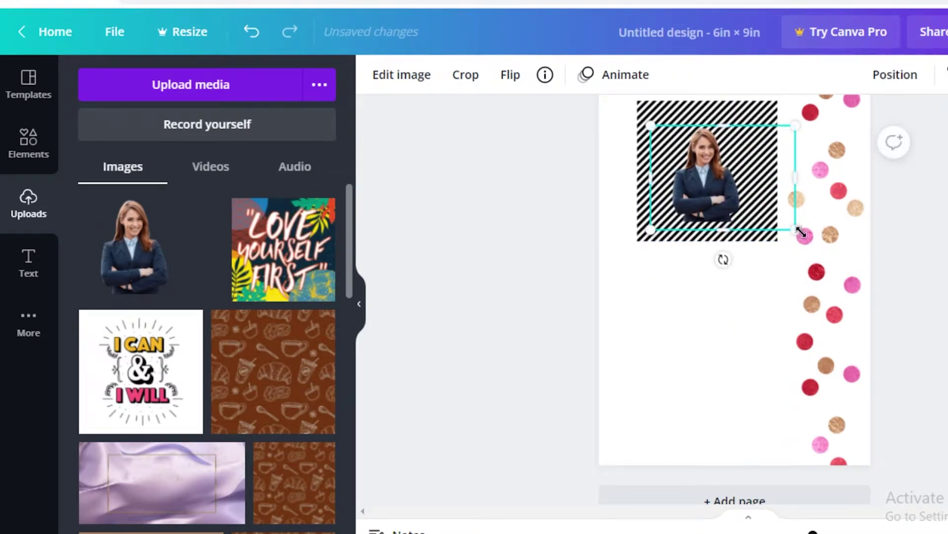
pyautogui.moveTo(801, 232); pyautogui.dragTo(862, 250)
pyautogui.moveTo(699, 198)
pyautogui.mouseDown()
pyautogui.moveTo(693, 191)
pyautogui.moveTo(694, 198)
pyautogui.mouseUp()
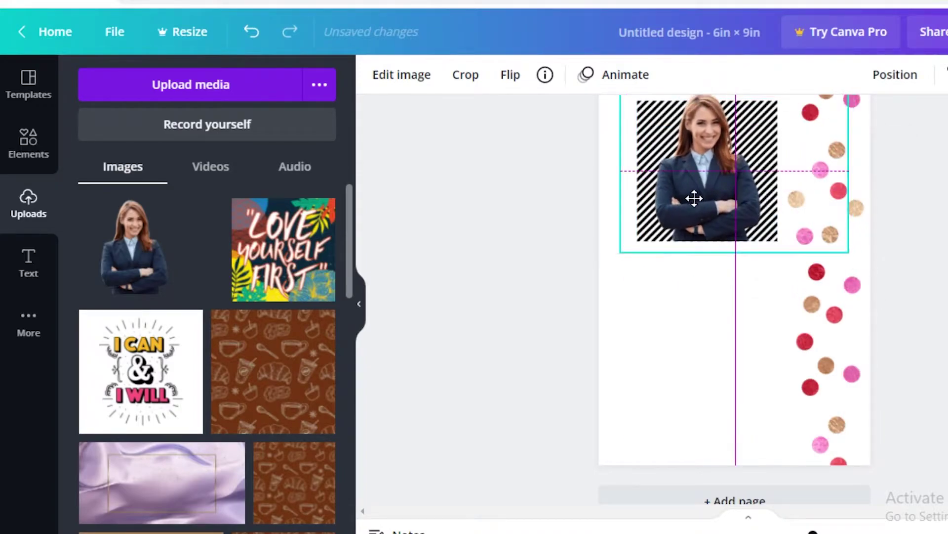
pyautogui.scroll(2, 568, 254)
pyautogui.click(567, 254)
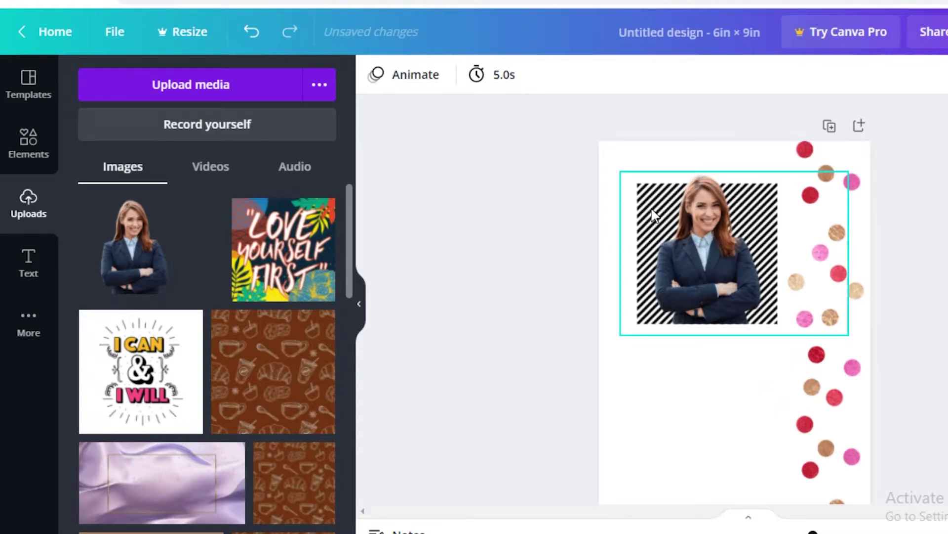
# - Tilt the striped square and move it with the businesswoman cutout to the lower part of the page, keeping the square behind her
pyautogui.click(654, 232)
pyautogui.moveTo(737, 365); pyautogui.dragTo(663, 346)
pyautogui.moveTo(710, 396); pyautogui.dragTo(726, 461)
pyautogui.scroll(-3, 789, 298)
pyautogui.scroll(2, 770, 286)
pyautogui.click(713, 254)
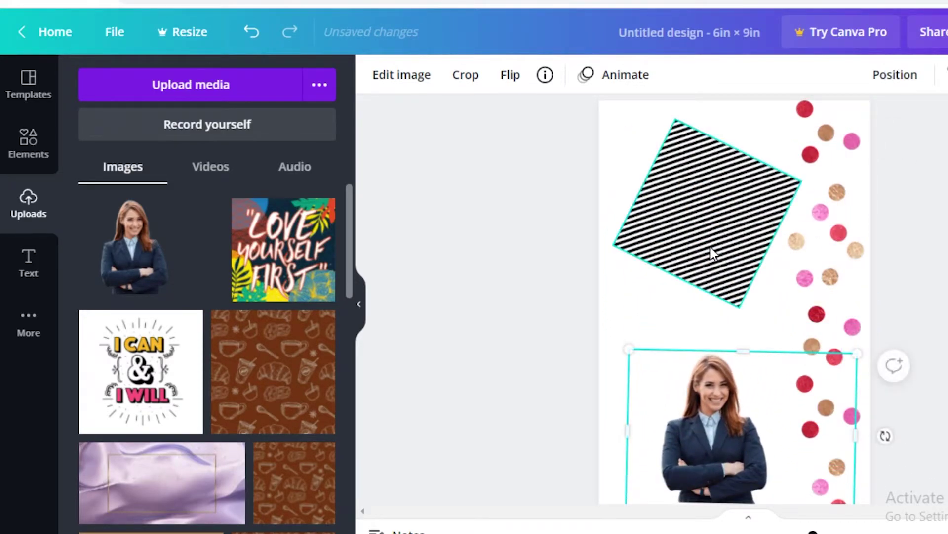
pyautogui.moveTo(713, 254); pyautogui.dragTo(725, 459)
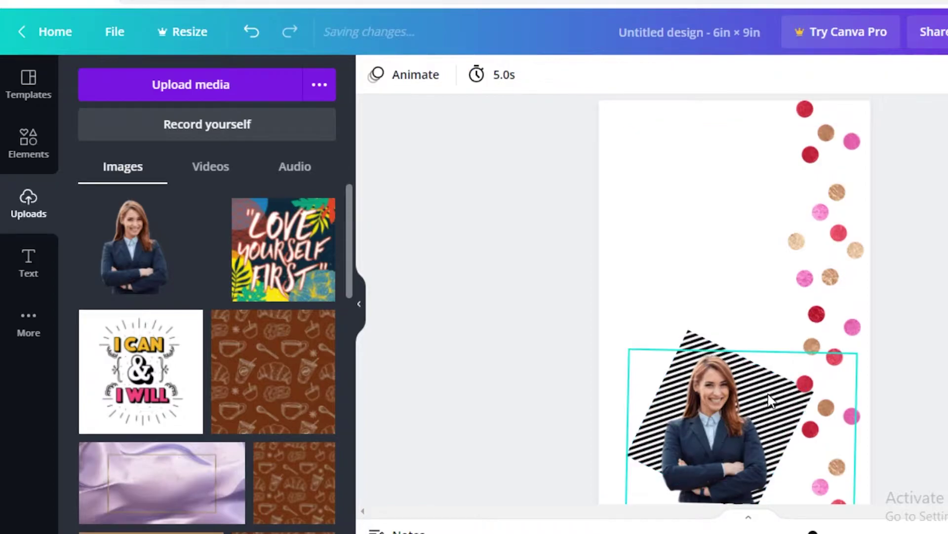
pyautogui.moveTo(767, 393); pyautogui.dragTo(767, 394)
# - Enlarge the tilted striped square slightly and realign it and the businesswoman cutout so the square frames her
pyautogui.click(690, 336)
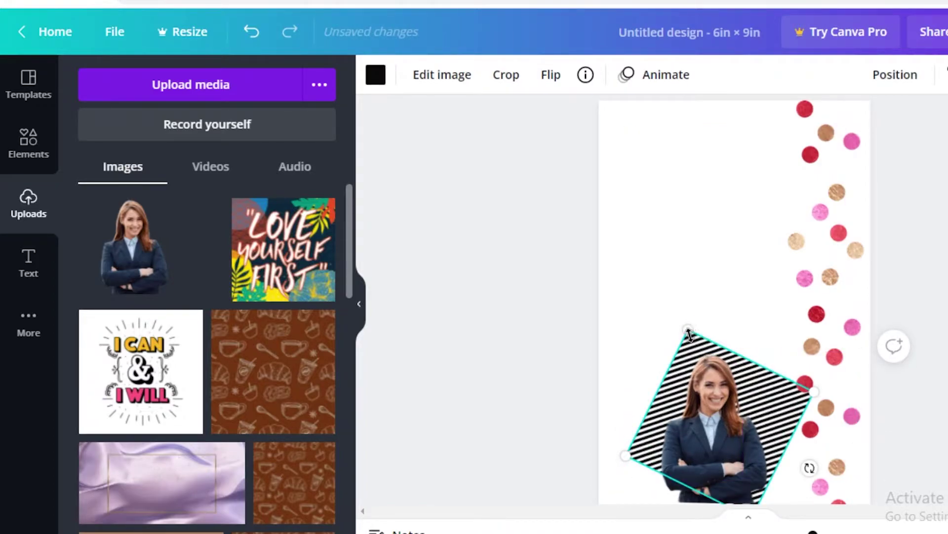
pyautogui.moveTo(690, 351); pyautogui.dragTo(679, 322)
pyautogui.moveTo(684, 368)
pyautogui.mouseDown()
pyautogui.moveTo(682, 381)
pyautogui.moveTo(677, 358)
pyautogui.moveTo(677, 372)
pyautogui.mouseUp()
pyautogui.click(894, 372)
pyautogui.click(758, 380)
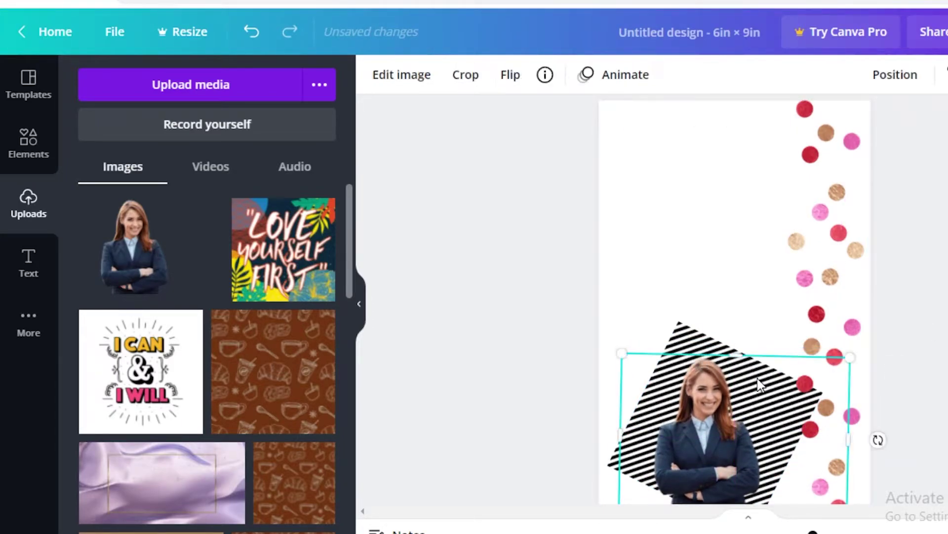
pyautogui.click(702, 343)
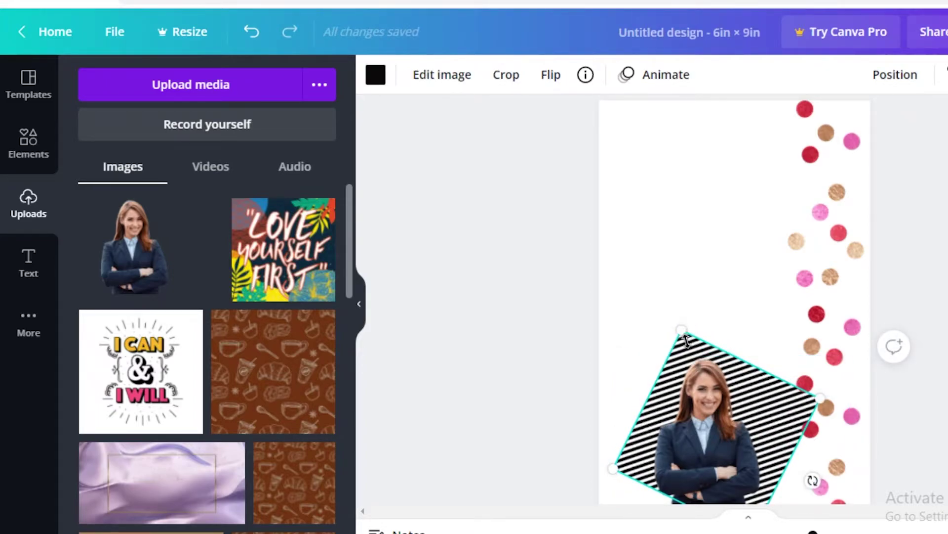
# - Shift the tilted striped square and the businesswoman cutout slightly so the square meets the page's left edge
pyautogui.moveTo(704, 346); pyautogui.dragTo(690, 341)
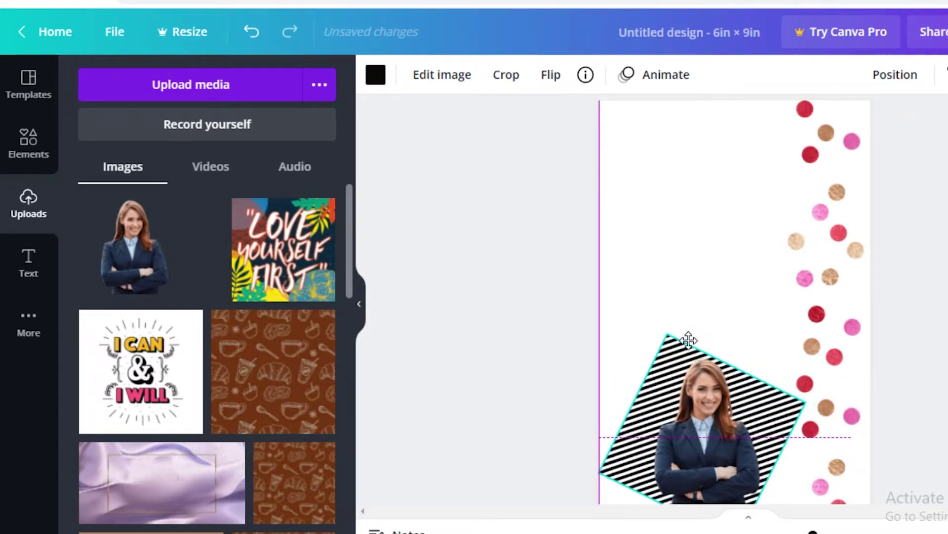
pyautogui.moveTo(713, 435); pyautogui.dragTo(706, 433)
pyautogui.click(887, 367)
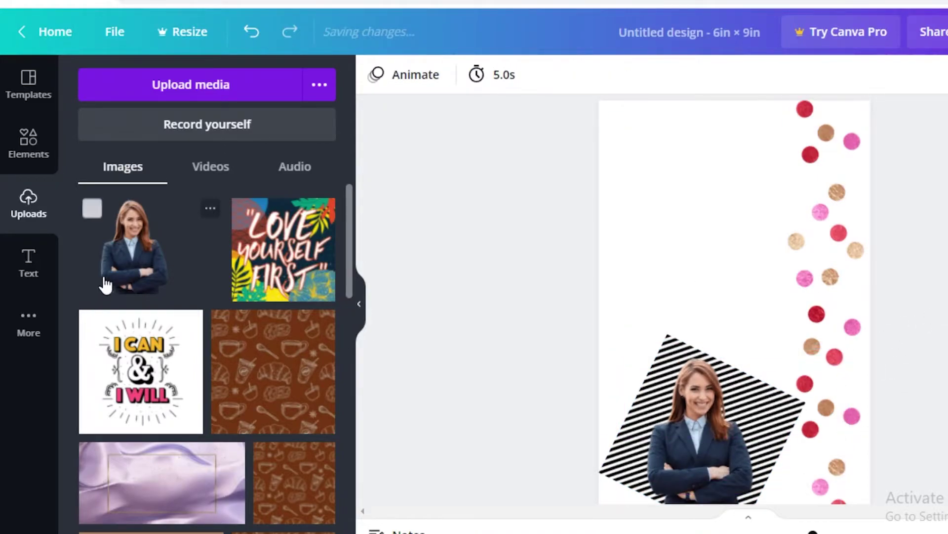
# - Add the "DAZZLE eau de parfum" font combination and place it near the top of the cover page
pyautogui.click(39, 265)
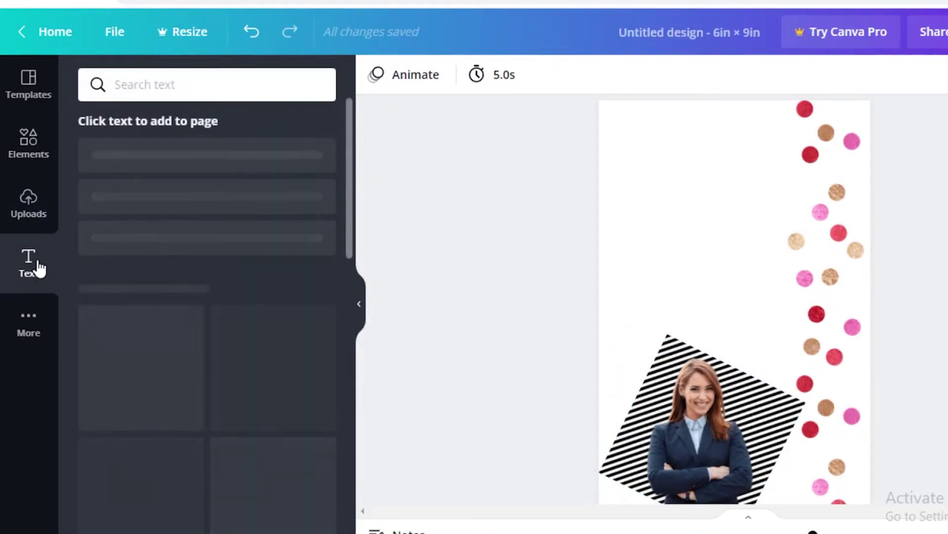
pyautogui.scroll(-5, 184, 249)
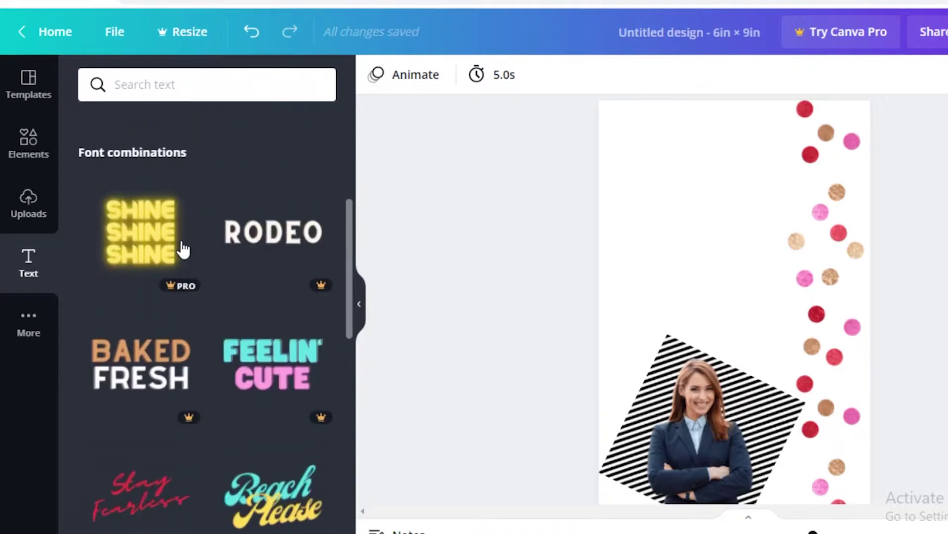
pyautogui.scroll(-6, 171, 279)
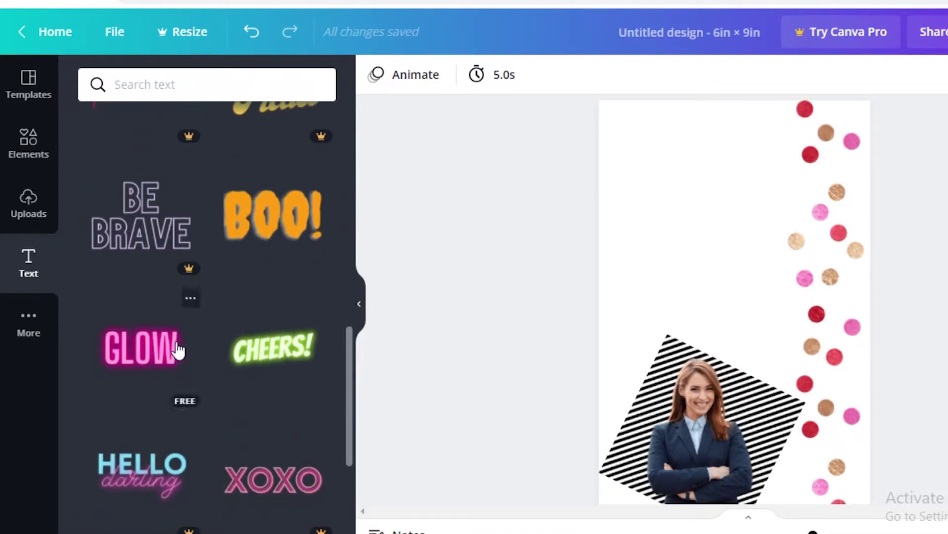
pyautogui.scroll(-5, 232, 326)
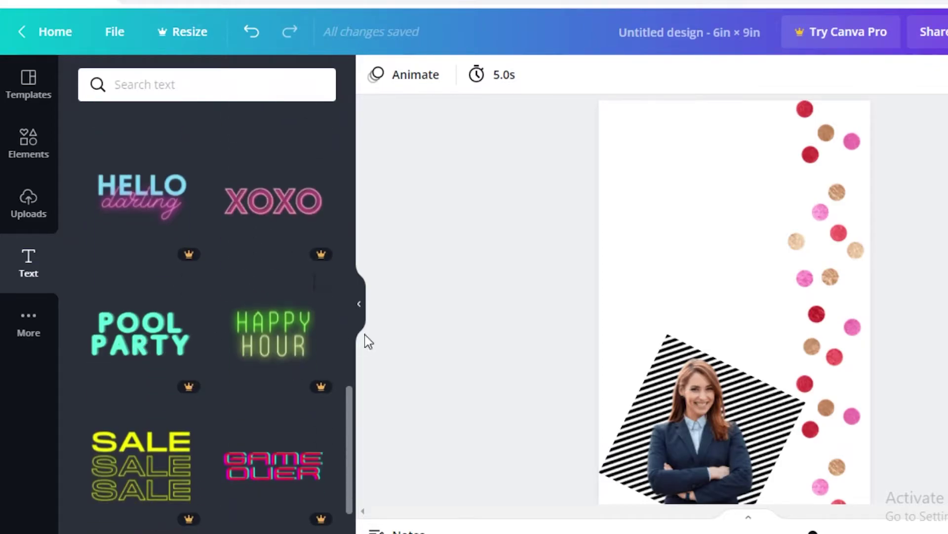
pyautogui.scroll(-10, 269, 394)
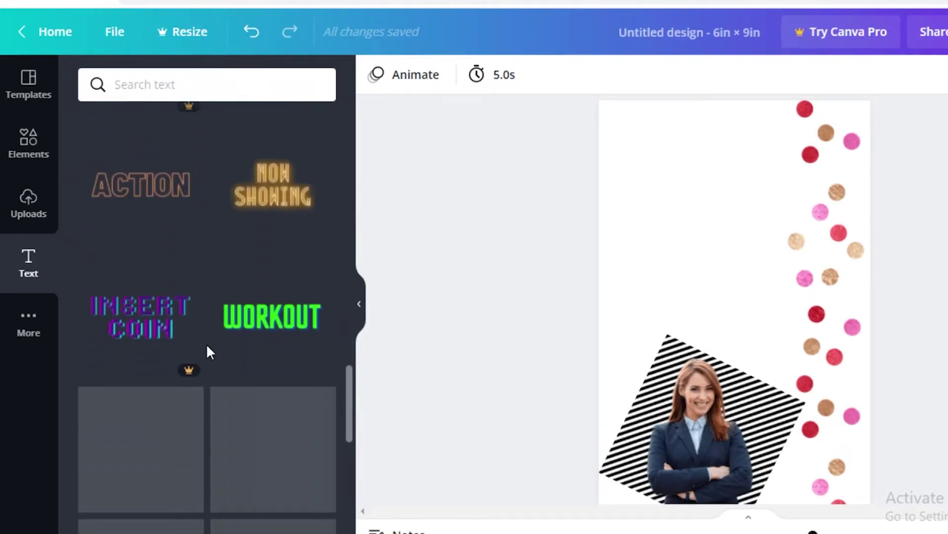
pyautogui.scroll(-8, 282, 333)
pyautogui.scroll(2, 127, 307)
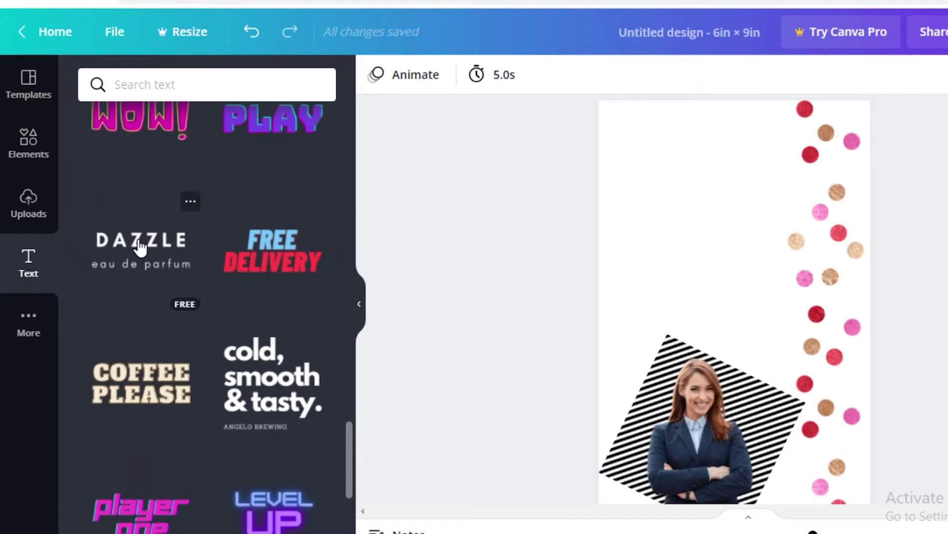
pyautogui.click(140, 246)
pyautogui.moveTo(723, 283); pyautogui.dragTo(706, 146)
# - Replace the DAZZLE heading with "FASHION FORECAST"
pyautogui.click(708, 155)
pyautogui.doubleClick(708, 156)
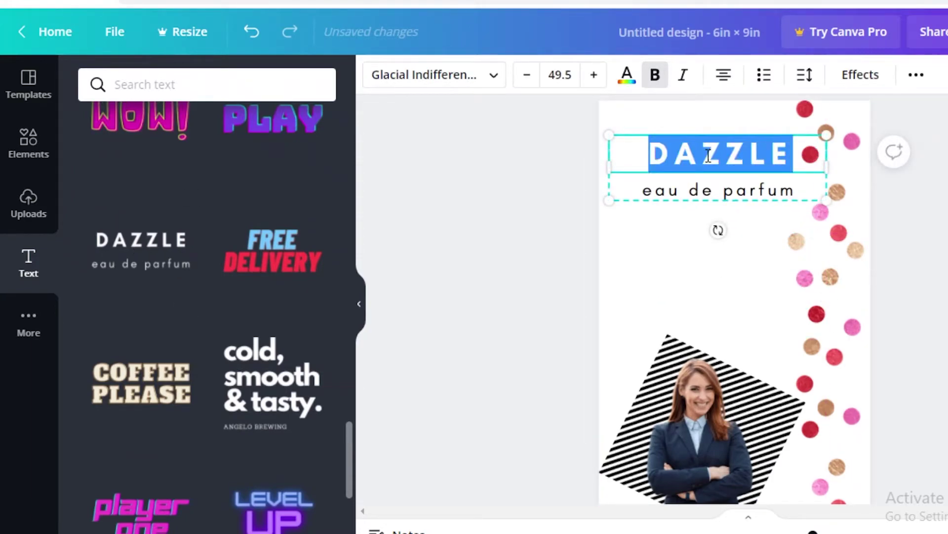
pyautogui.write('FASHION FORECAST')
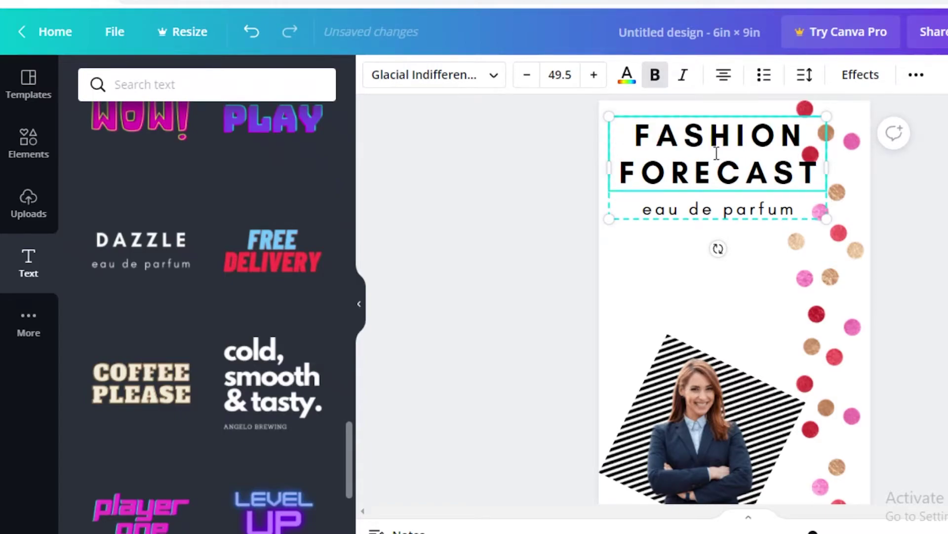
# - Replace the "eau de parfum" subtitle with "WHAT THE MODERN WOMEN IS LOOKING FOR"
pyautogui.tripleClick(764, 206)
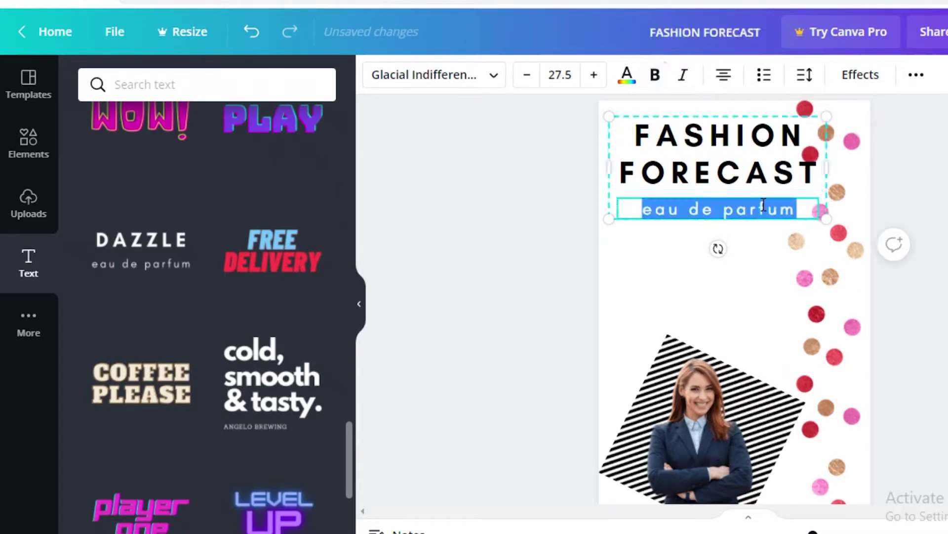
pyautogui.write('WHAT THE MODERN')
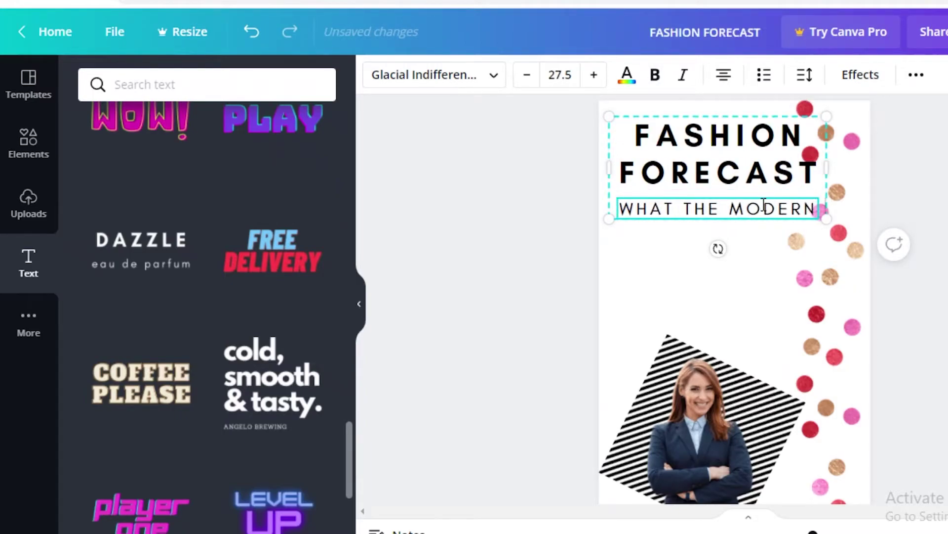
pyautogui.write(' WOMEN IS LOOK')
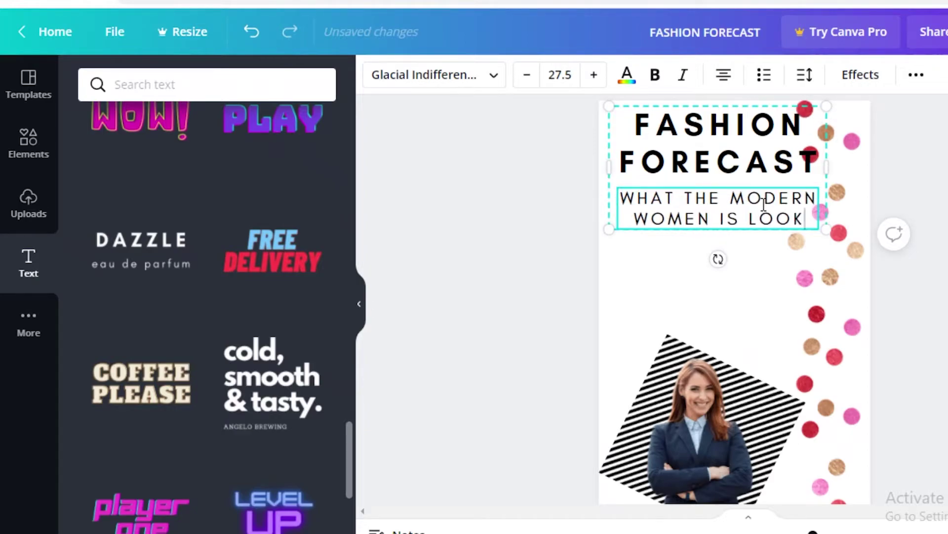
pyautogui.write('ING FOR')
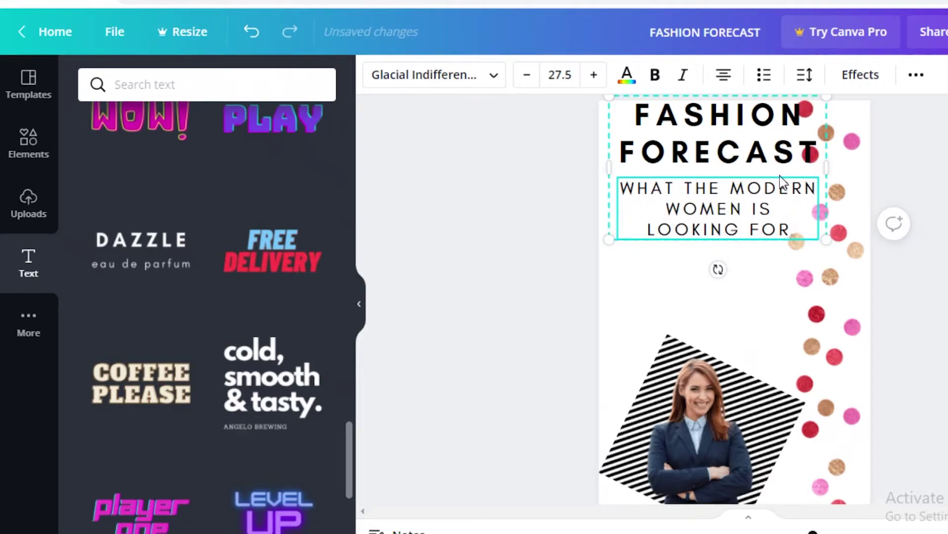
# - Move the heading and subtitle group down into the space between the page's top edge and the striped square
pyautogui.click(722, 160)
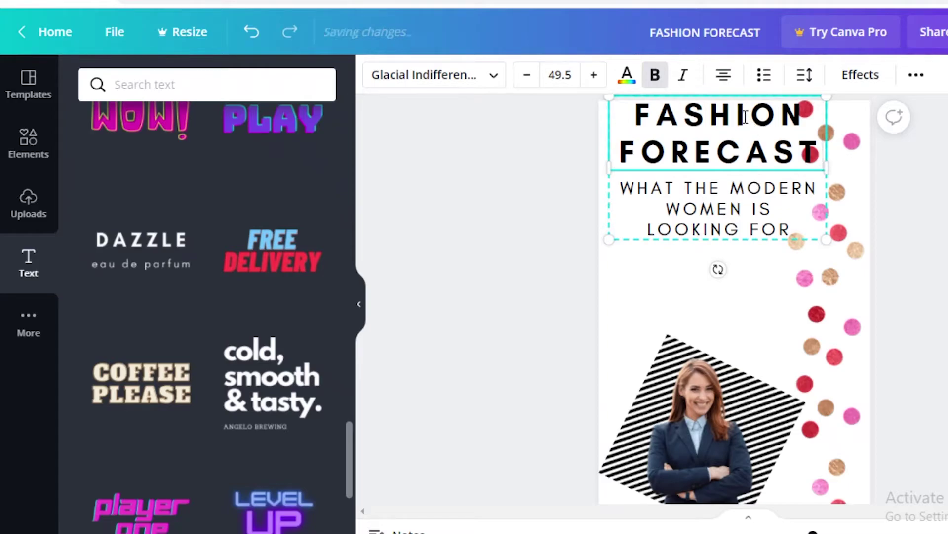
pyautogui.scroll(1, 730, 207)
pyautogui.moveTo(698, 173); pyautogui.dragTo(698, 209)
pyautogui.click(746, 223)
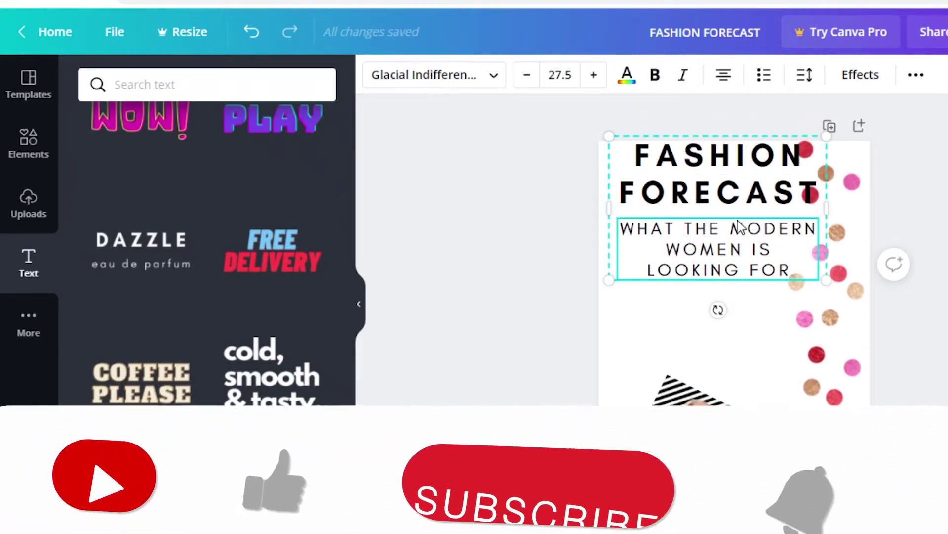
pyautogui.moveTo(751, 248); pyautogui.dragTo(724, 315)
pyautogui.press('Escape')
pyautogui.scroll(-3, 734, 249)
pyautogui.scroll(3, 832, 221)
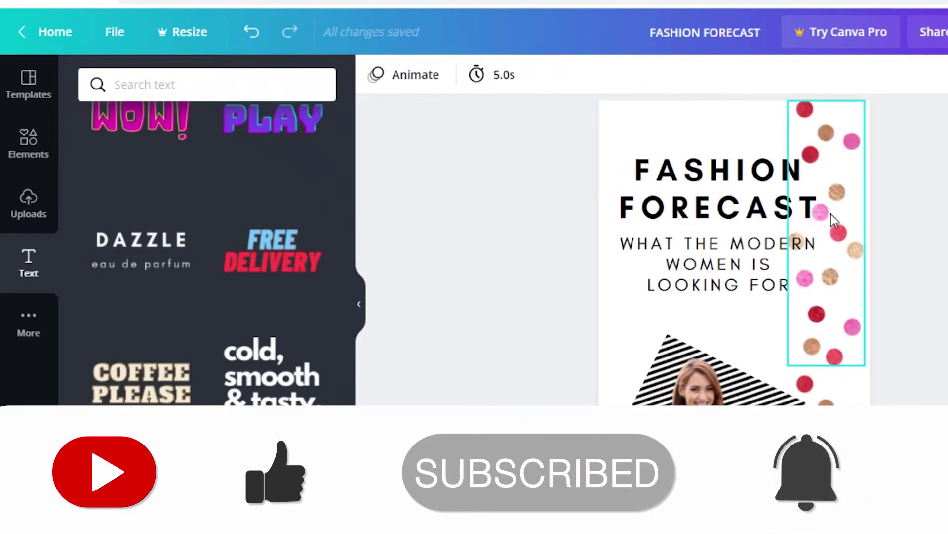
pyautogui.scroll(-3, 894, 241)
pyautogui.scroll(3, 783, 249)
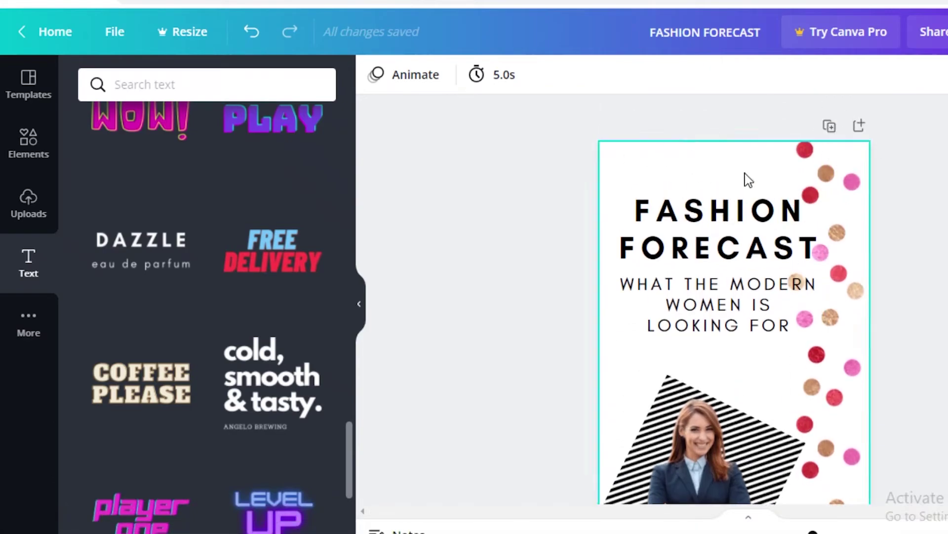
# - Add a blank second page below the cover
pyautogui.scroll(-2, 736, 170)
pyautogui.scroll(-1, 722, 161)
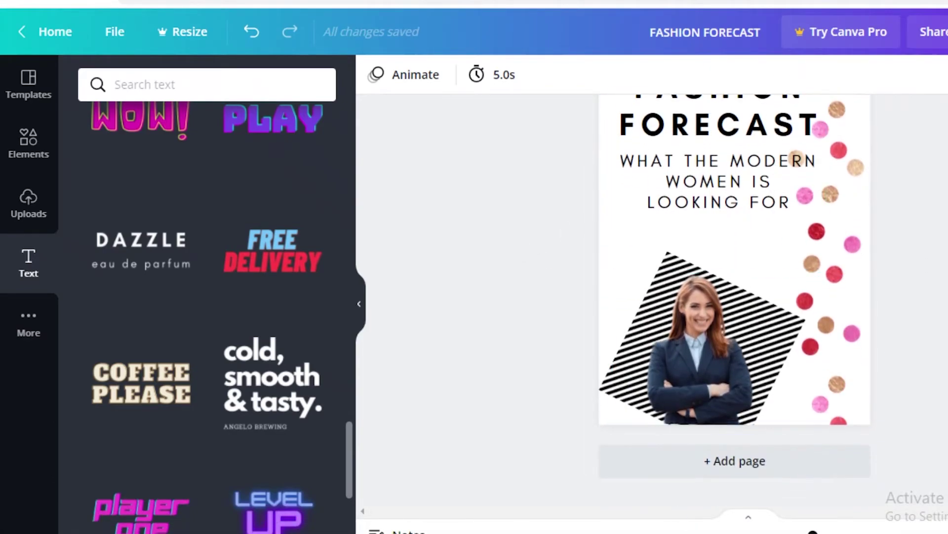
pyautogui.click(741, 474)
pyautogui.scroll(4, 763, 393)
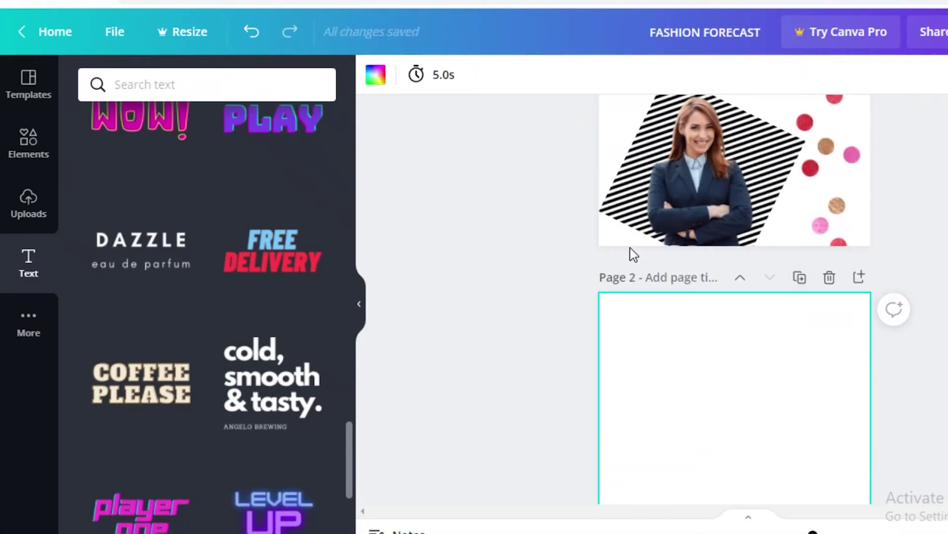
# - Search the graphic elements for "background"
pyautogui.click(129, 263)
pyautogui.scroll(-3, 719, 339)
pyautogui.scroll(5, 719, 339)
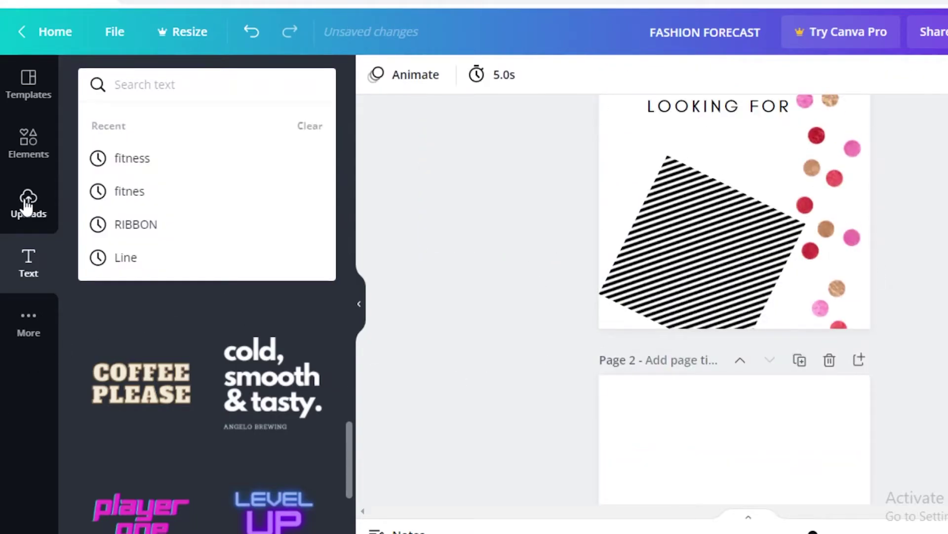
pyautogui.click(22, 158)
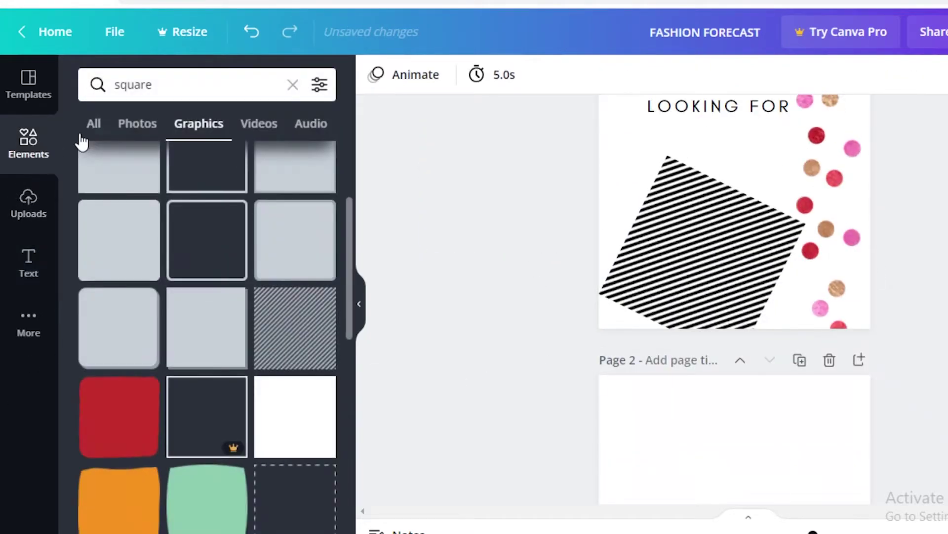
pyautogui.write('\\')
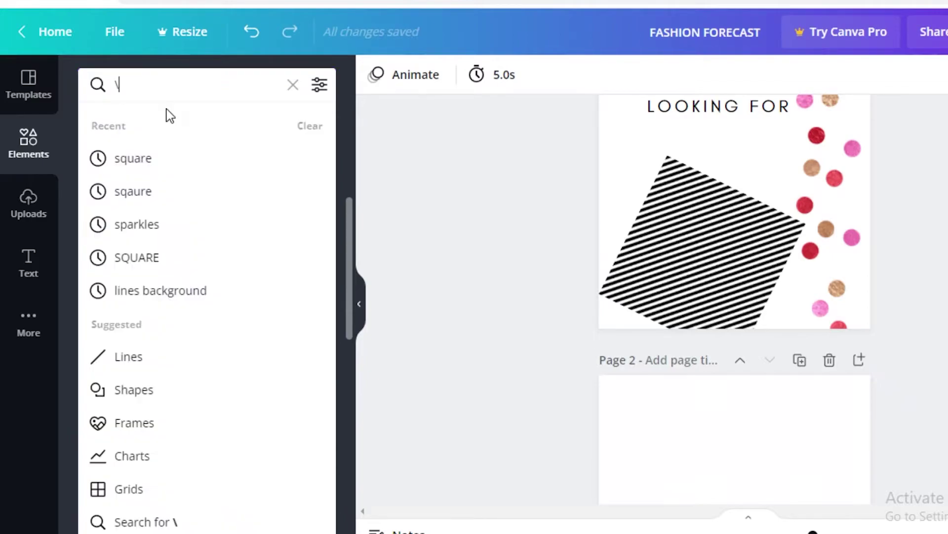
pyautogui.press('BackSpace')
pyautogui.write('BACK')
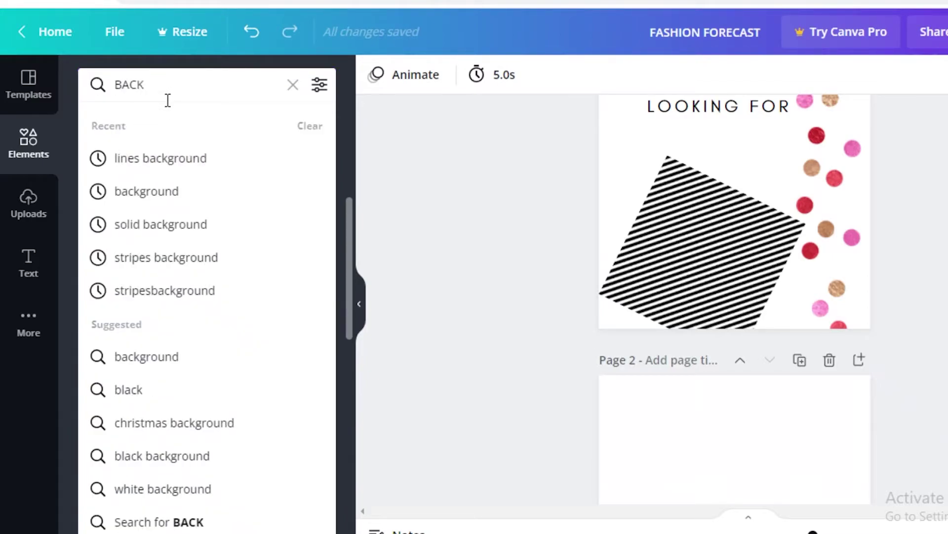
pyautogui.click(163, 189)
# - Add the blue floral line-pattern graphic to the blank second page
pyautogui.scroll(-1, 404, 322)
pyautogui.scroll(-5, 404, 322)
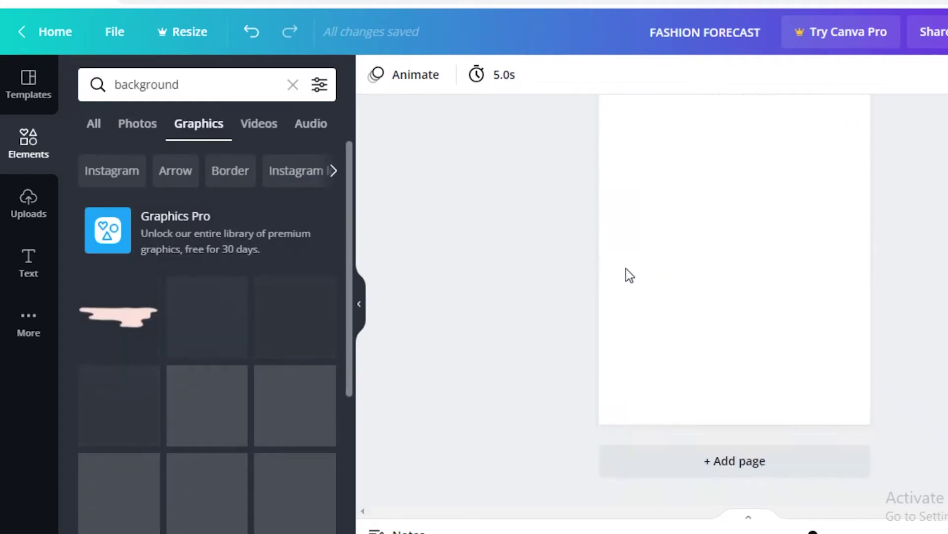
pyautogui.scroll(2, 400, 271)
pyautogui.scroll(-2, 164, 368)
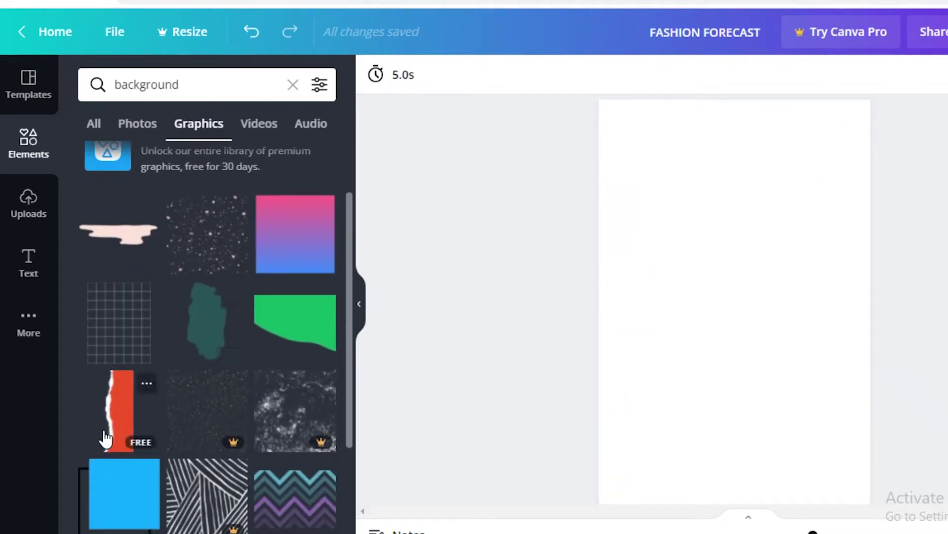
pyautogui.scroll(-1, 276, 400)
pyautogui.scroll(-1, 371, 359)
pyautogui.scroll(-1, 297, 376)
pyautogui.click(129, 425)
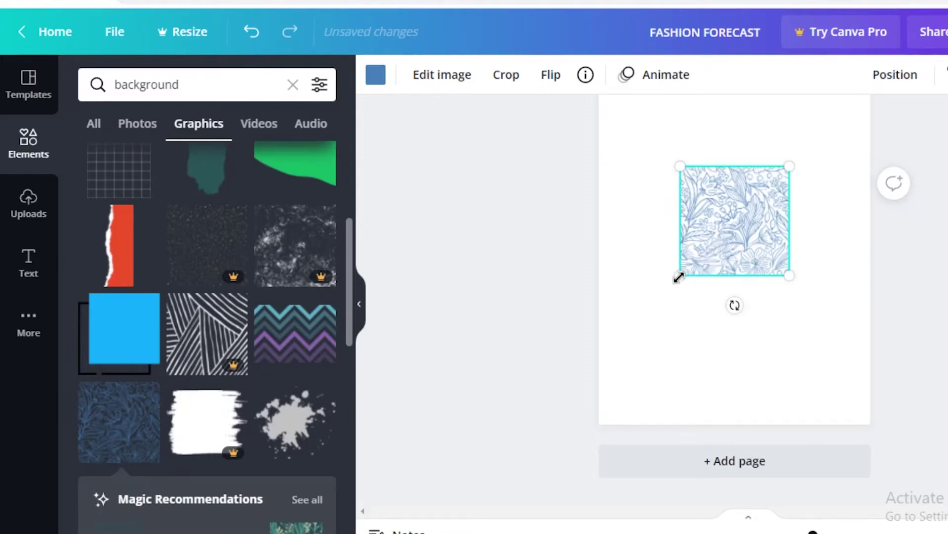
# - Enlarge the floral pattern and align it with the top edge so it covers the whole second page
pyautogui.moveTo(679, 276); pyautogui.dragTo(544, 489)
pyautogui.moveTo(731, 288); pyautogui.dragTo(773, 244)
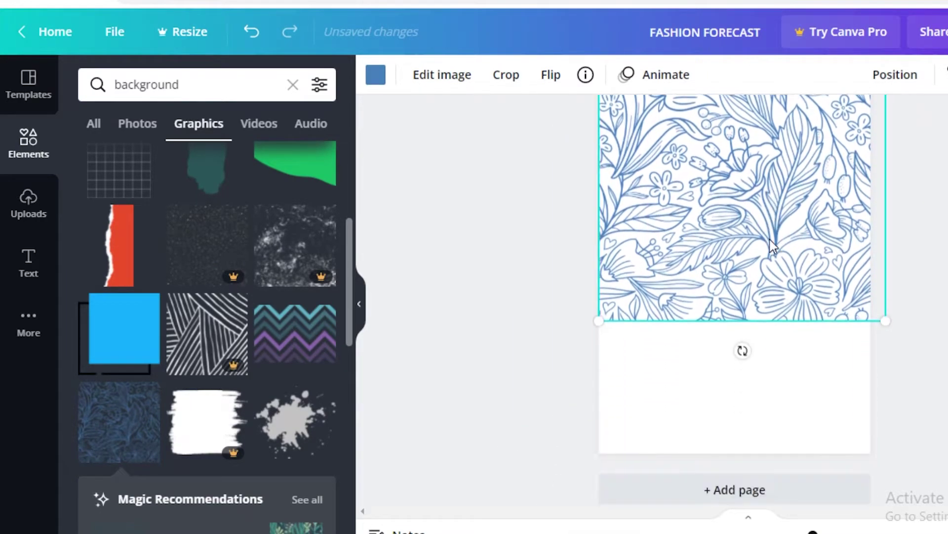
pyautogui.scroll(-1, 769, 239)
pyautogui.moveTo(602, 289); pyautogui.dragTo(399, 491)
pyautogui.scroll(2, 660, 254)
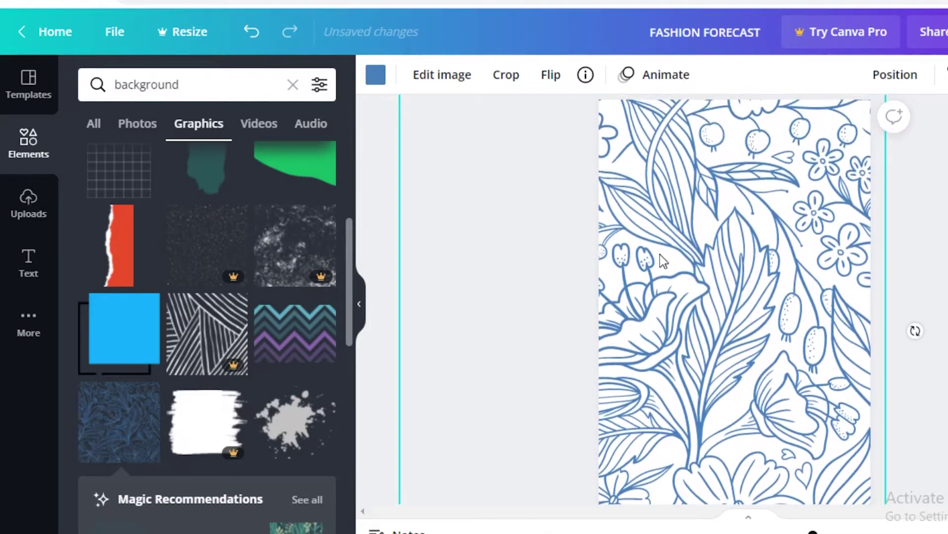
pyautogui.scroll(5, 660, 254)
pyautogui.scroll(-5, 915, 413)
pyautogui.scroll(-2, 903, 509)
pyautogui.moveTo(400, 491); pyautogui.dragTo(460, 432)
pyautogui.scroll(2, 739, 410)
pyautogui.moveTo(729, 253); pyautogui.dragTo(732, 264)
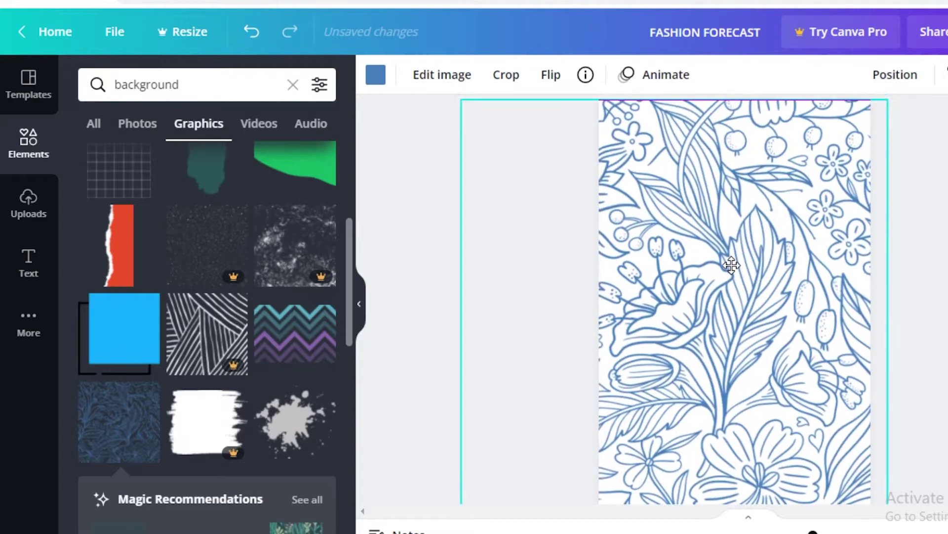
# - Try pink shades on the floral pattern, then recolor it with the coral red from the photo colors
pyautogui.click(375, 76)
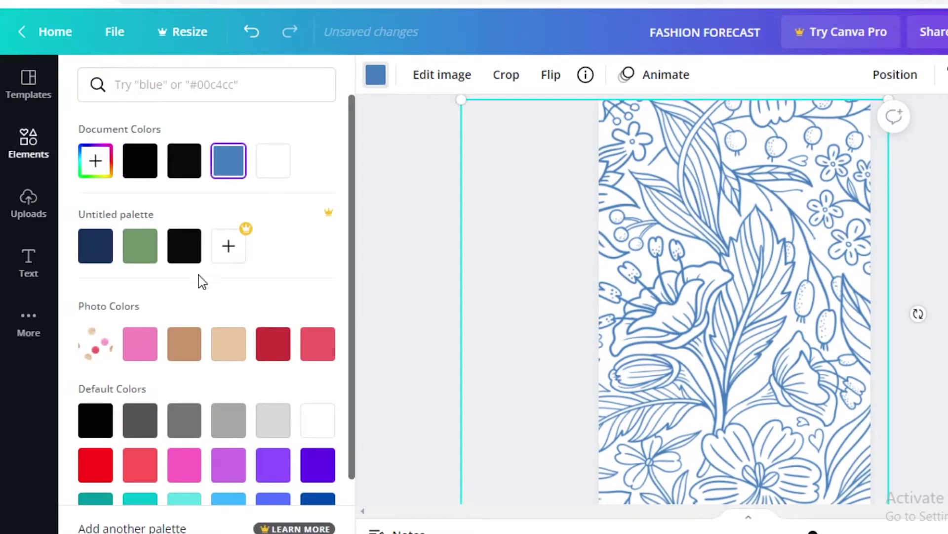
pyautogui.click(146, 352)
pyautogui.click(189, 463)
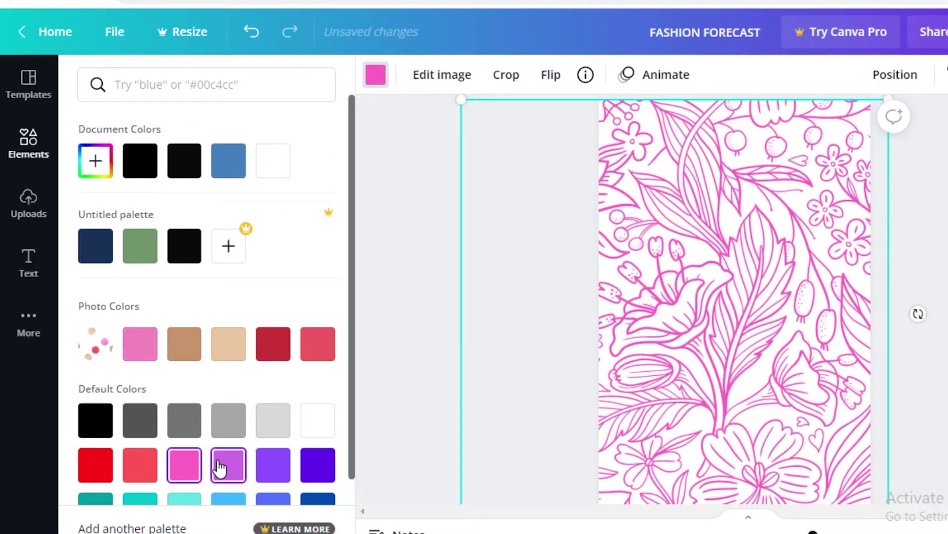
pyautogui.scroll(-2, 232, 470)
pyautogui.click(154, 269)
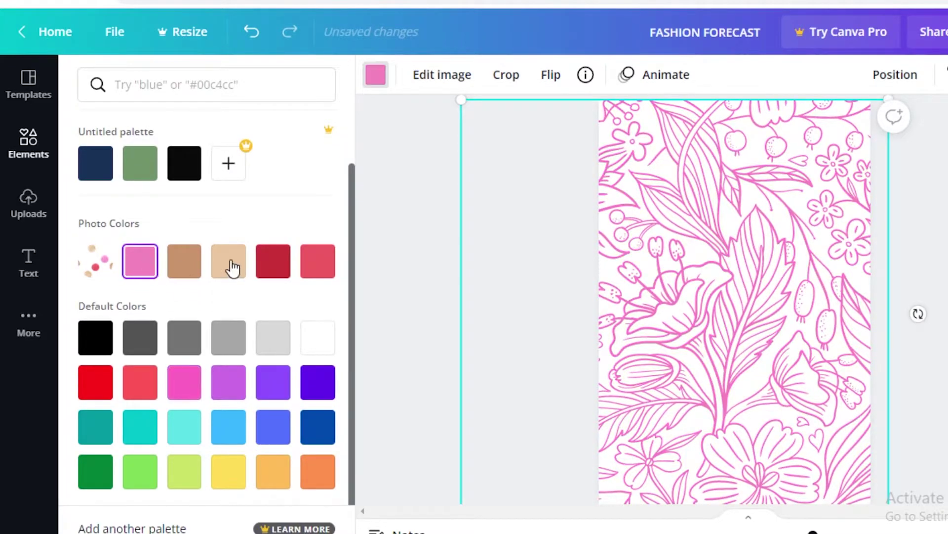
pyautogui.click(318, 261)
pyautogui.click(375, 75)
pyautogui.press('Escape')
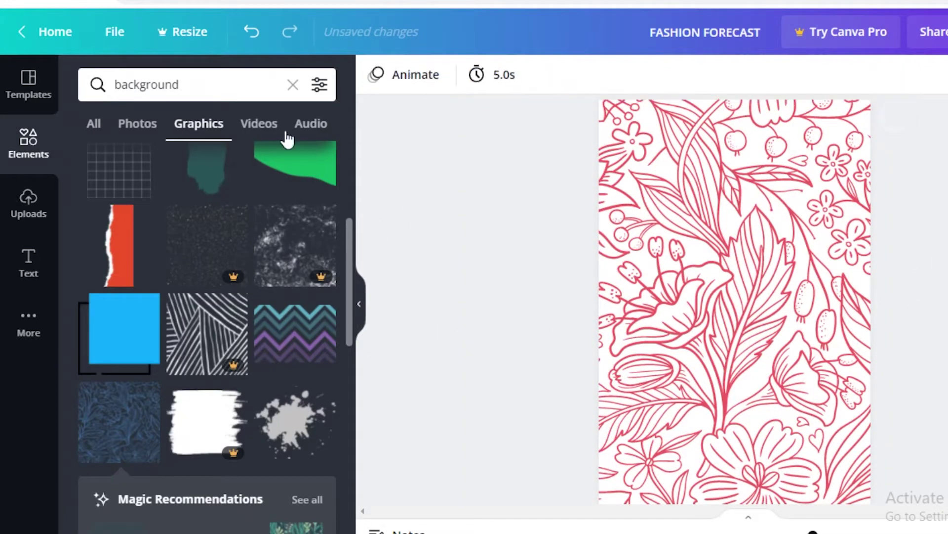
# - Search the photo library for "FASHION" in place of the background graphics
pyautogui.click(244, 89)
pyautogui.doubleClick(171, 89)
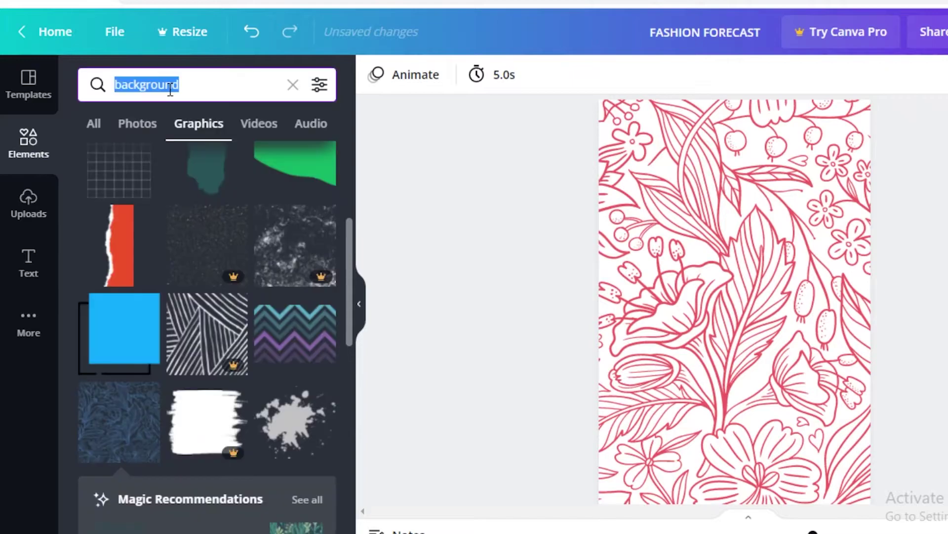
pyautogui.press('BackSpace')
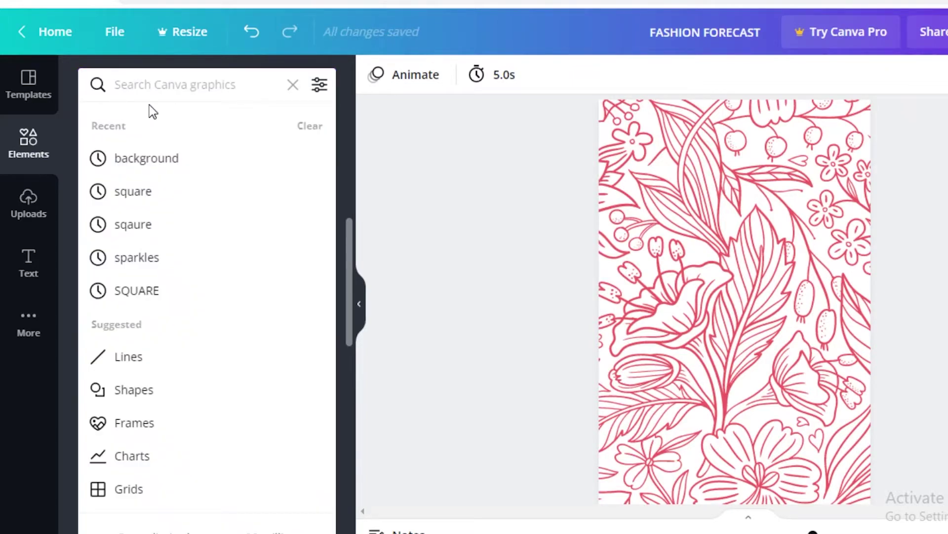
pyautogui.write('FASHION')
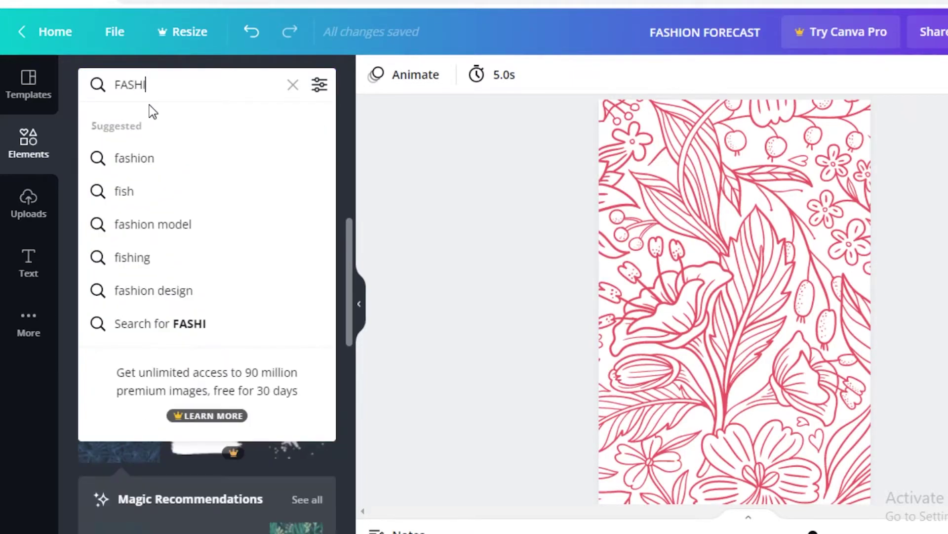
pyautogui.press('Return')
pyautogui.click(142, 124)
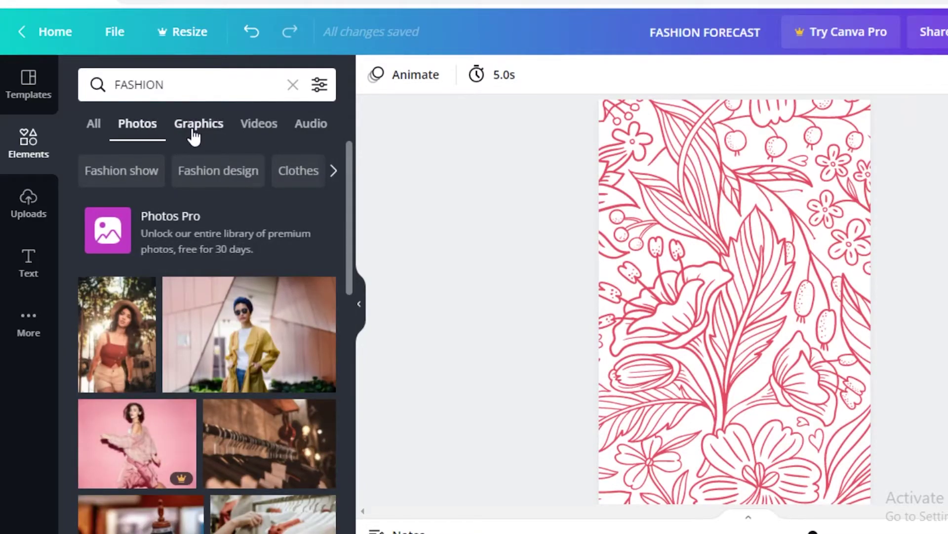
# - Try the photo of the woman in the yellow coat at a reduced size in the page's upper part, and remove it again
pyautogui.click(228, 319)
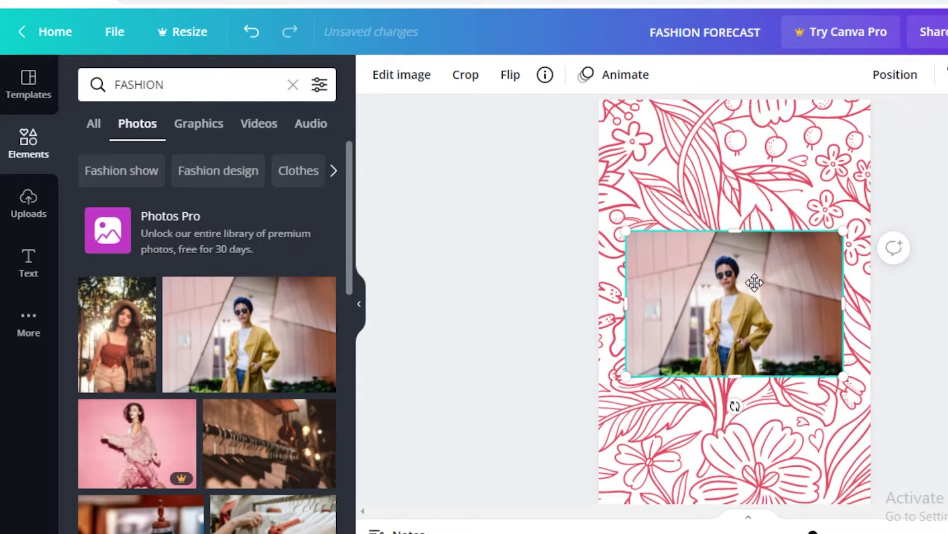
pyautogui.moveTo(754, 282); pyautogui.dragTo(774, 164)
pyautogui.moveTo(646, 258); pyautogui.dragTo(740, 196)
pyautogui.moveTo(809, 148); pyautogui.dragTo(788, 193)
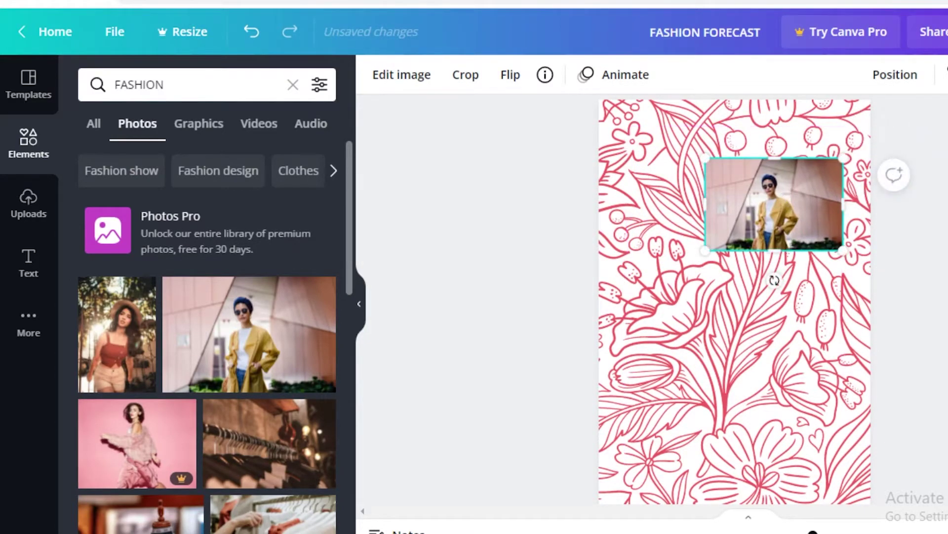
pyautogui.press('Delete')
# - Search the graphic elements for "square"
pyautogui.click(207, 80)
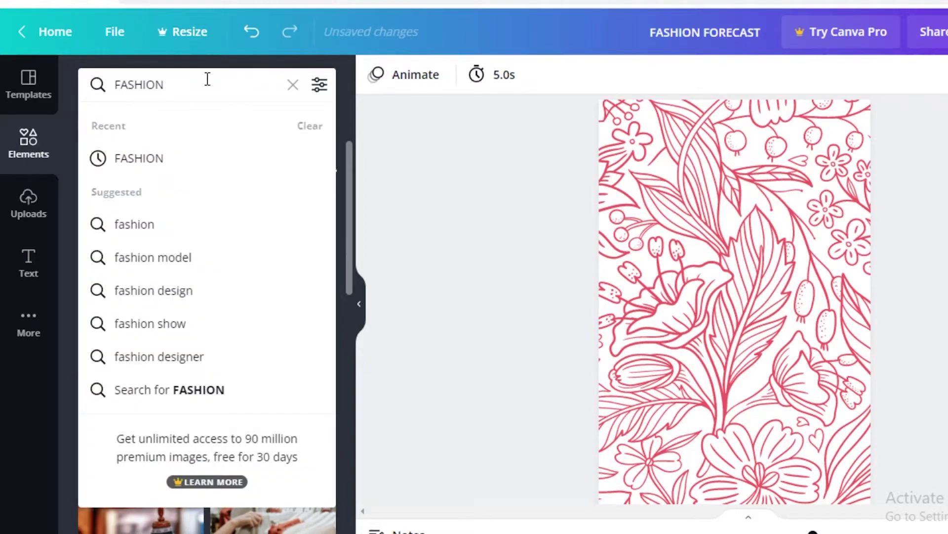
pyautogui.hotkey('ctrl', 'a')
pyautogui.write('sqa')
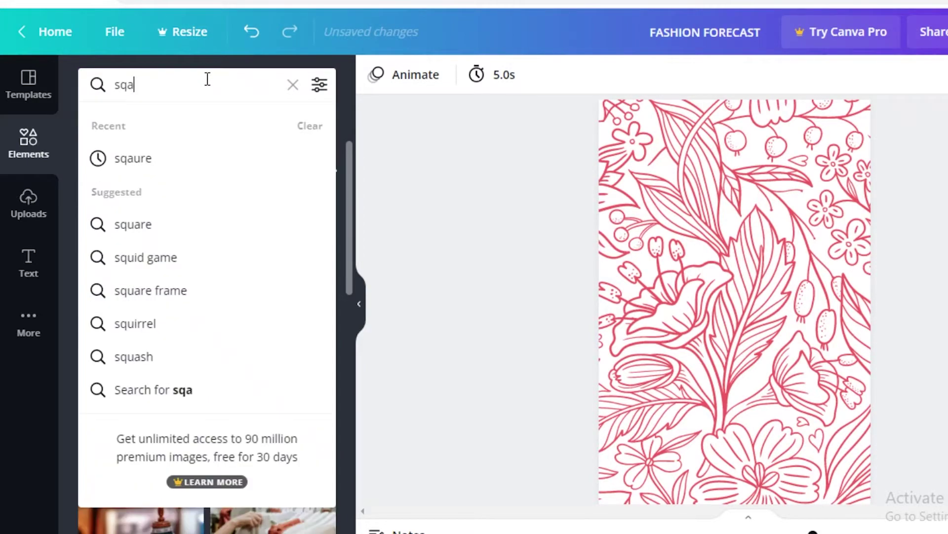
pyautogui.click(133, 158)
pyautogui.click(192, 129)
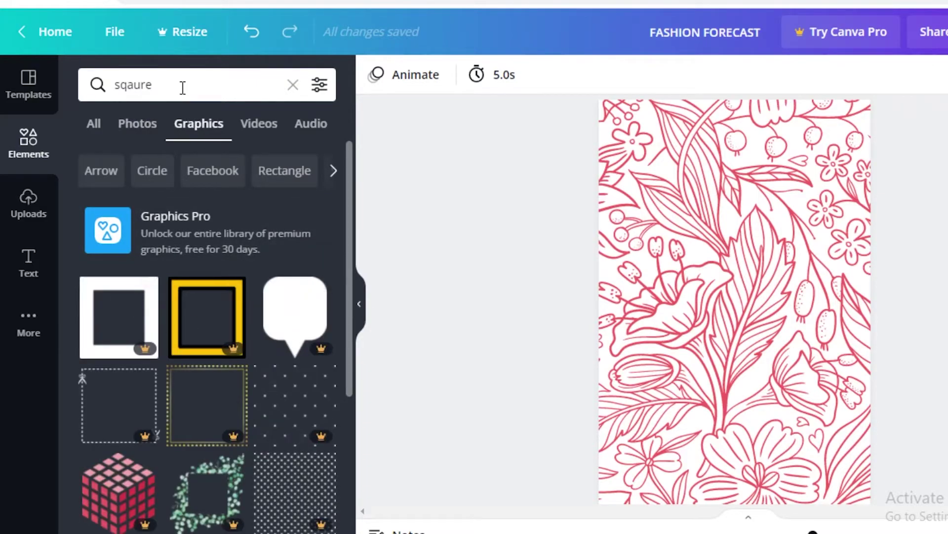
pyautogui.click(123, 87)
pyautogui.press('Delete')
pyautogui.click(131, 87)
pyautogui.write('a')
pyautogui.press('Return')
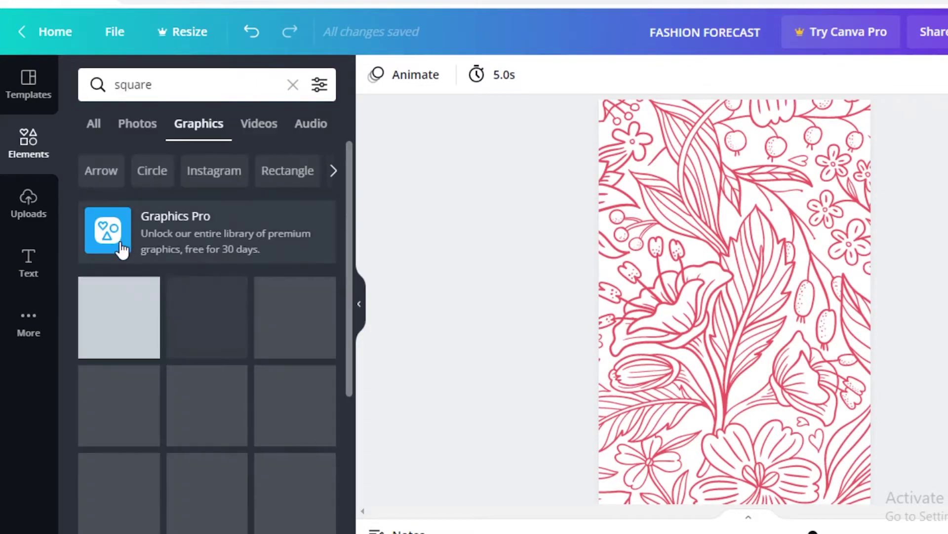
# - Add the solid square graphic to the floral page and recolor it white
pyautogui.click(128, 297)
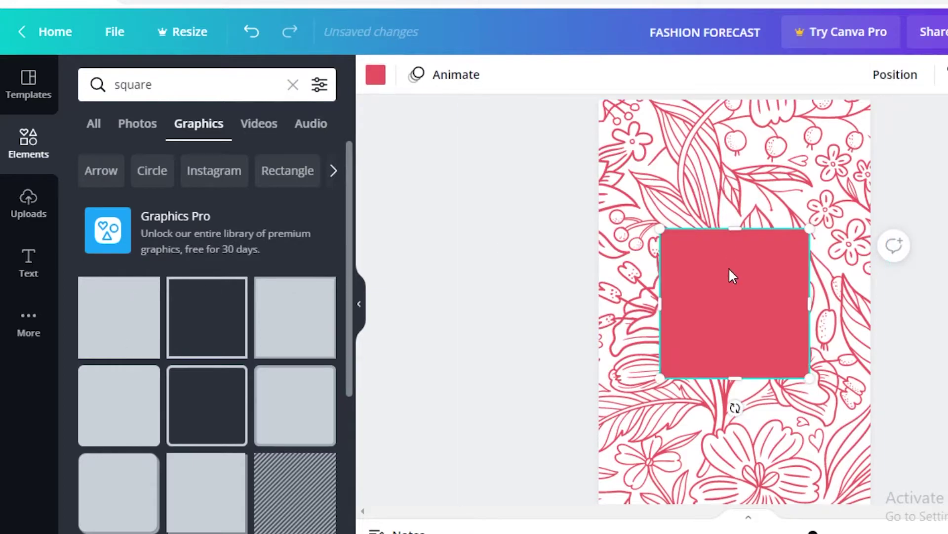
pyautogui.moveTo(729, 269); pyautogui.dragTo(784, 206)
pyautogui.click(376, 75)
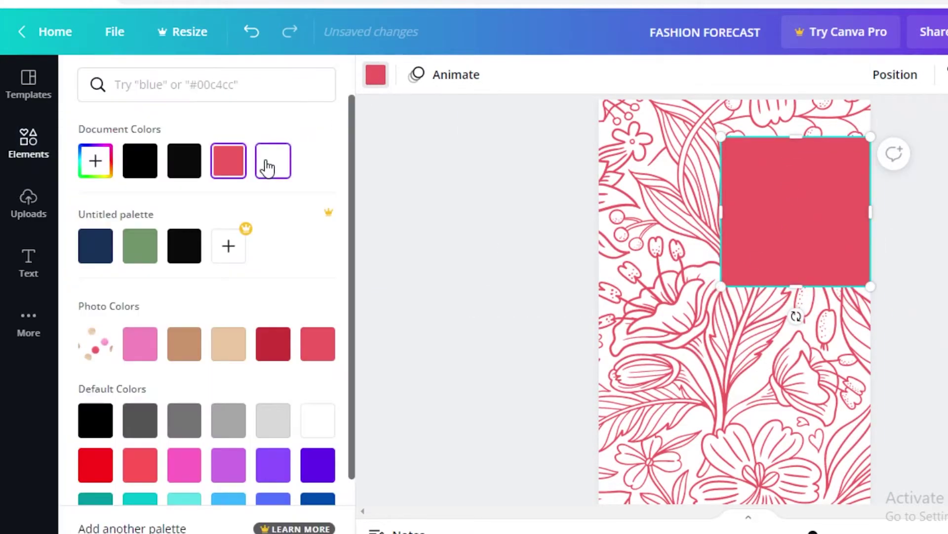
pyautogui.click(273, 161)
# - Reshape the white square into a wide rectangle in the page's upper part and place a duplicate of it in the lower part
pyautogui.moveTo(746, 182); pyautogui.dragTo(708, 156)
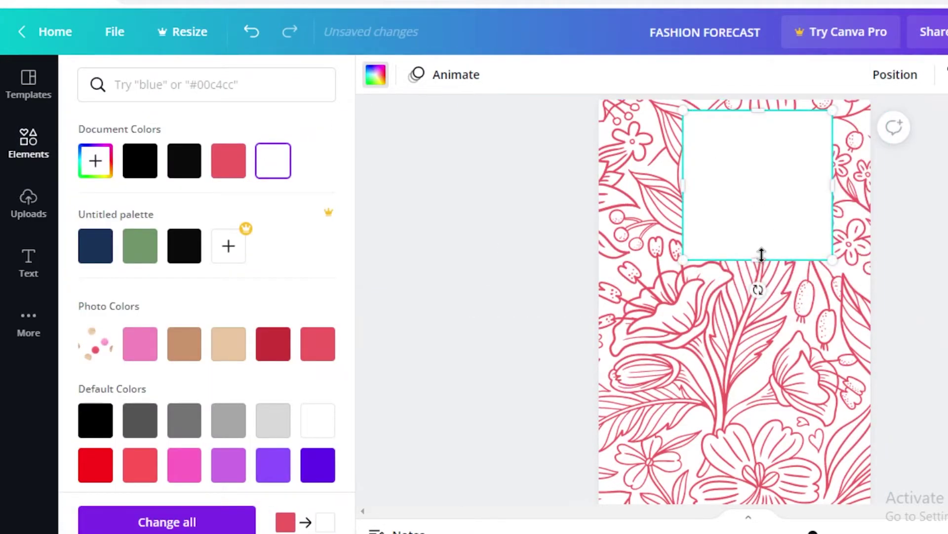
pyautogui.moveTo(760, 259); pyautogui.dragTo(746, 202)
pyautogui.scroll(2, 935, 216)
pyautogui.moveTo(708, 300); pyautogui.dragTo(681, 361)
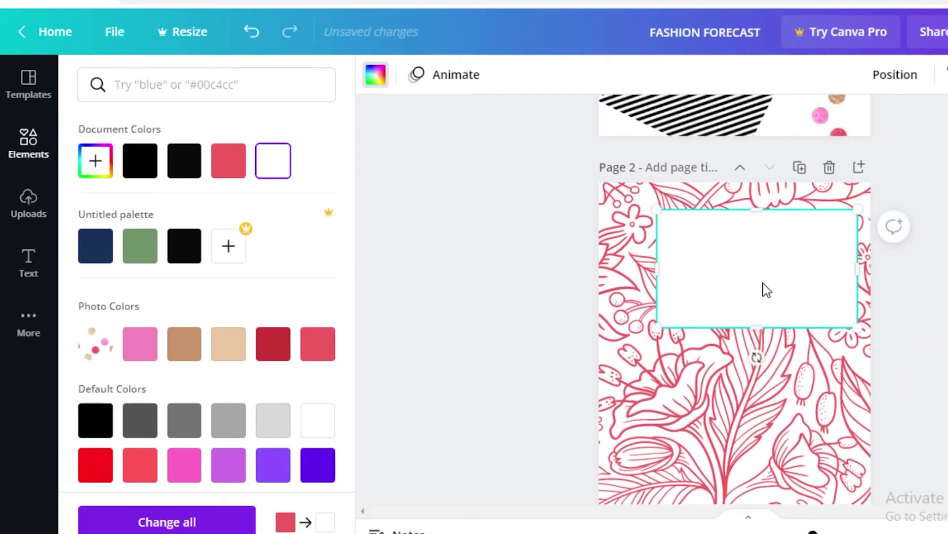
pyautogui.scroll(-2, 839, 231)
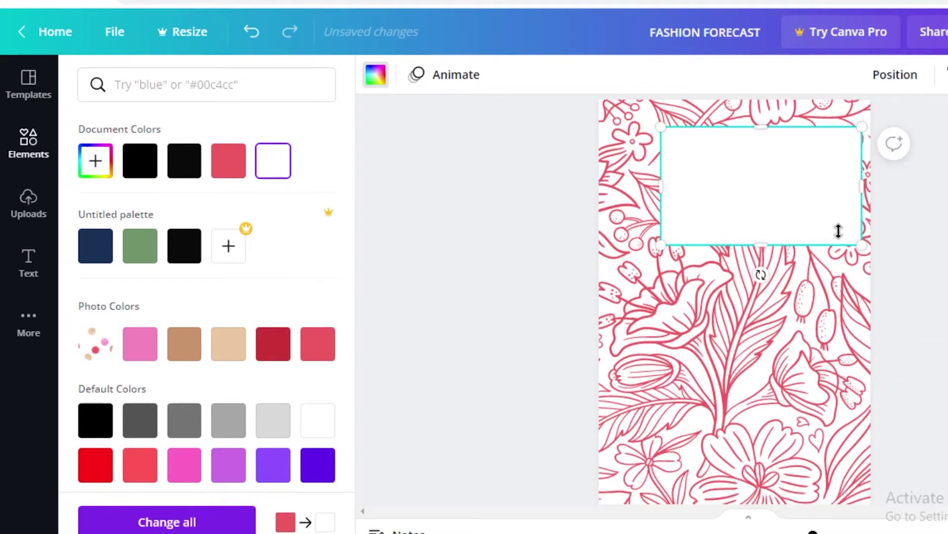
pyautogui.hotkey('ctrl', 'd')
pyautogui.moveTo(796, 191); pyautogui.dragTo(739, 331)
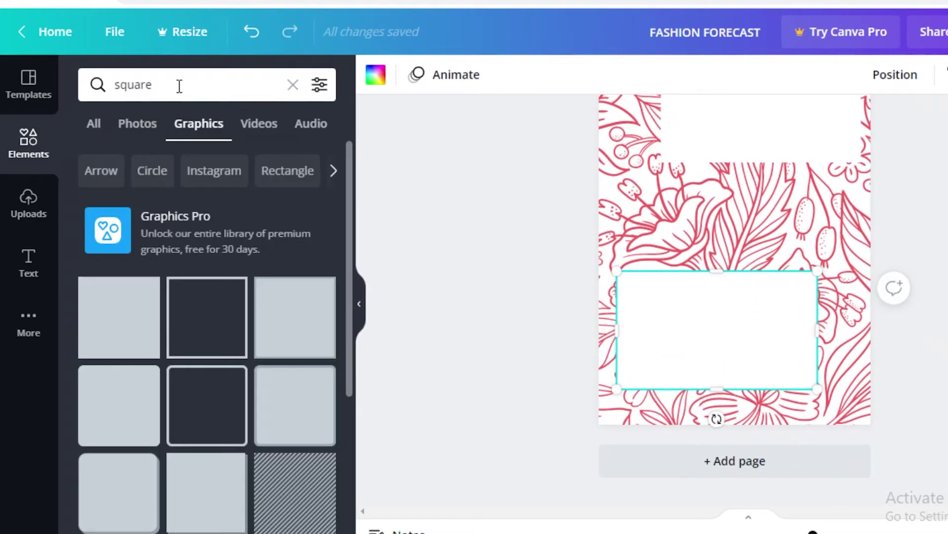
# - Search the photo library for "fashion" and look through the first results
pyautogui.write('fashion')
pyautogui.press('Return')
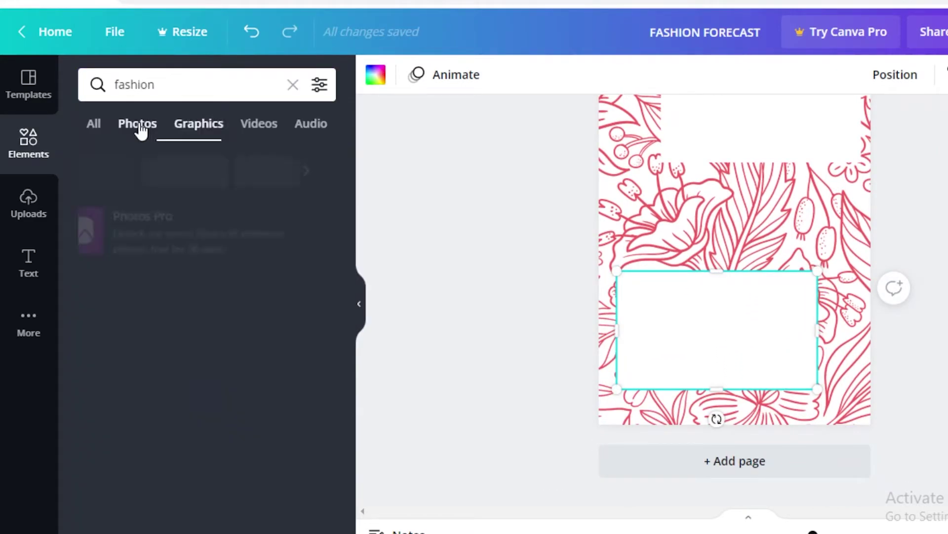
pyautogui.click(138, 126)
pyautogui.scroll(-3, 152, 249)
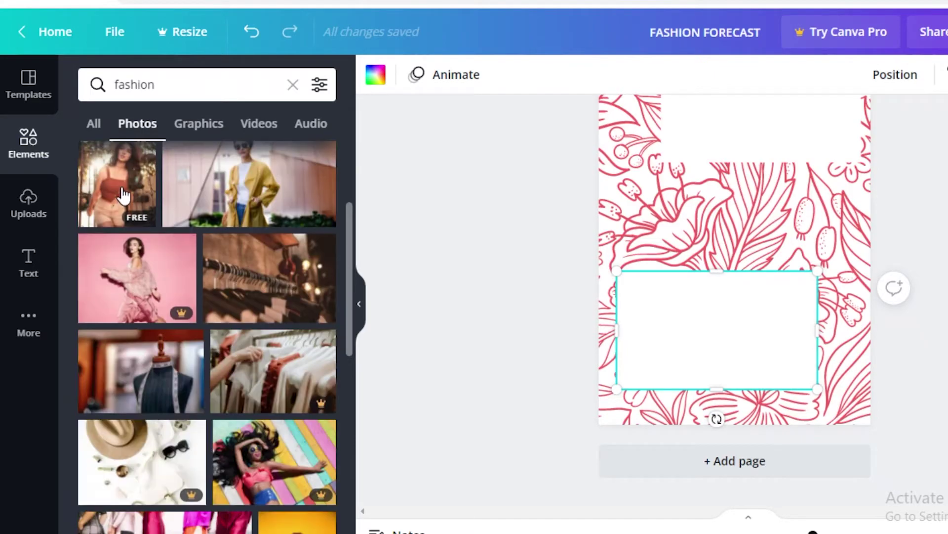
# - Add the portrait of the woman in the hat and red top, shrink it to about 1.8 × 2.7, and place it on the lower white rectangle
pyautogui.click(123, 195)
pyautogui.scroll(2, 761, 241)
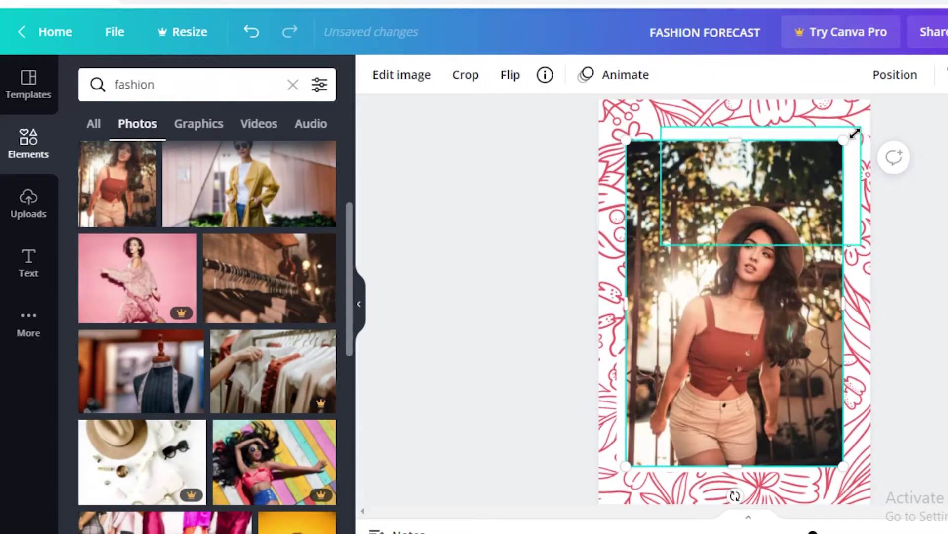
pyautogui.moveTo(842, 142); pyautogui.dragTo(705, 345)
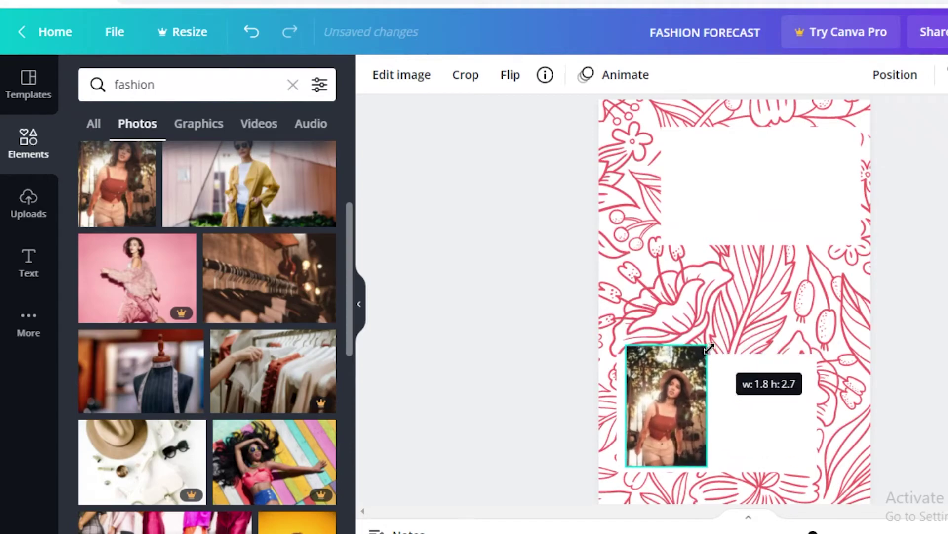
pyautogui.moveTo(676, 383); pyautogui.dragTo(730, 396)
# - Make the lower white rectangle narrower and taller, nearly square, and center it behind the portrait photo
pyautogui.click(791, 411)
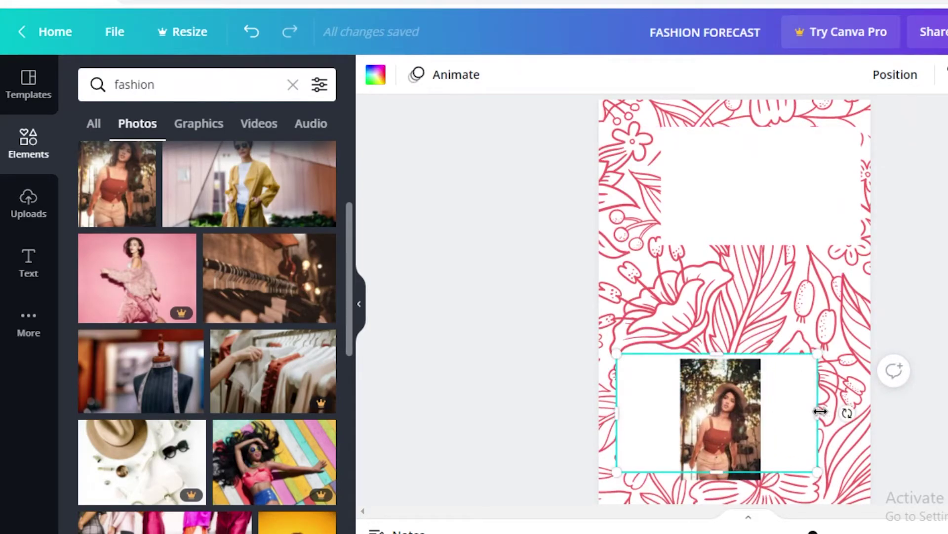
pyautogui.moveTo(820, 411); pyautogui.dragTo(782, 411)
pyautogui.moveTo(700, 472); pyautogui.dragTo(706, 522)
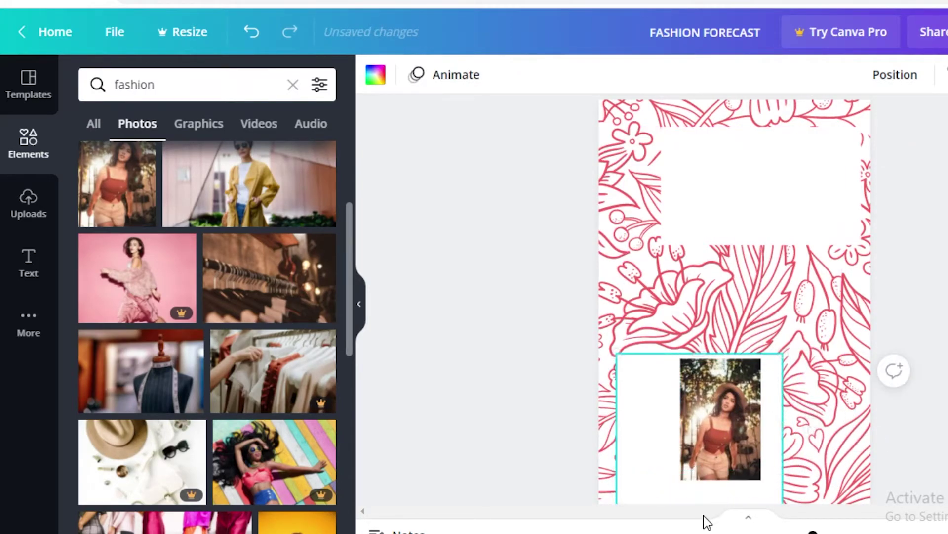
pyautogui.moveTo(648, 403); pyautogui.dragTo(670, 389)
pyautogui.moveTo(724, 411); pyautogui.dragTo(706, 411)
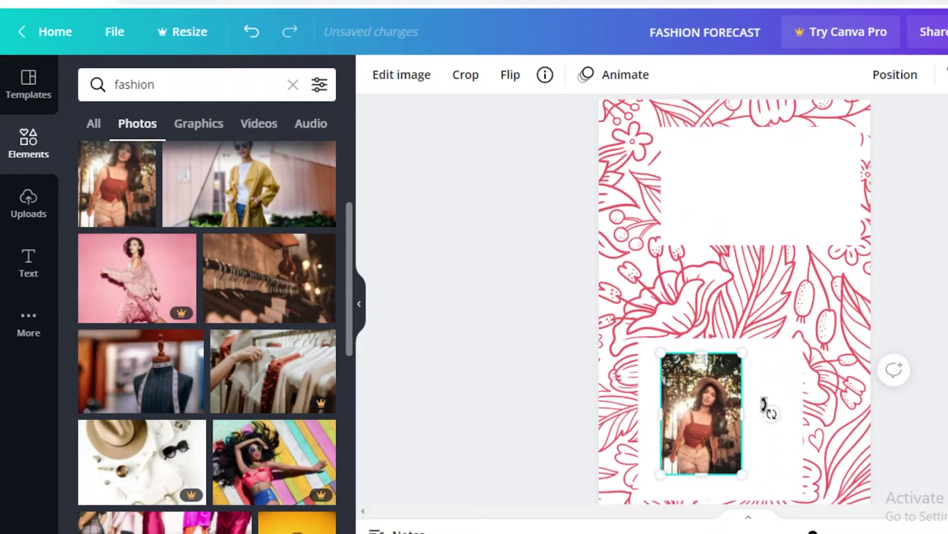
pyautogui.moveTo(768, 352); pyautogui.dragTo(757, 359)
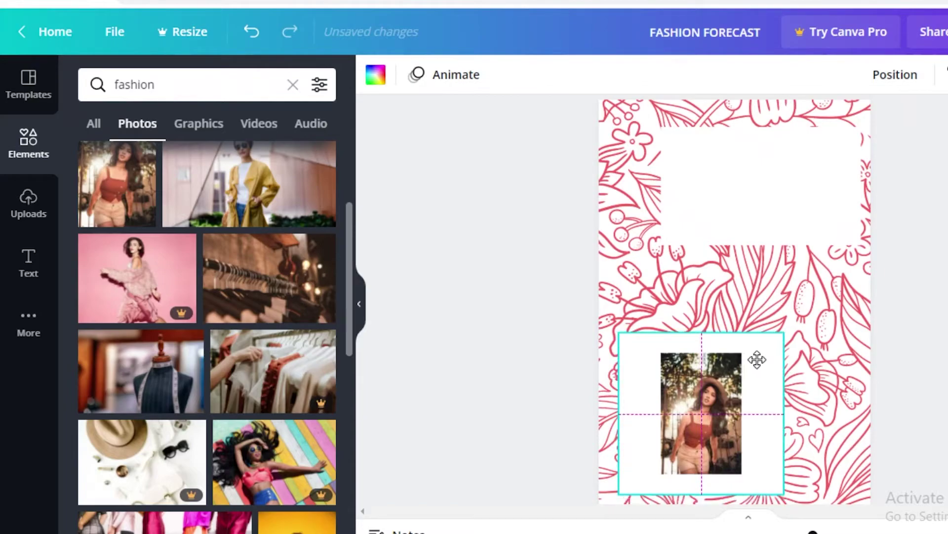
pyautogui.click(583, 418)
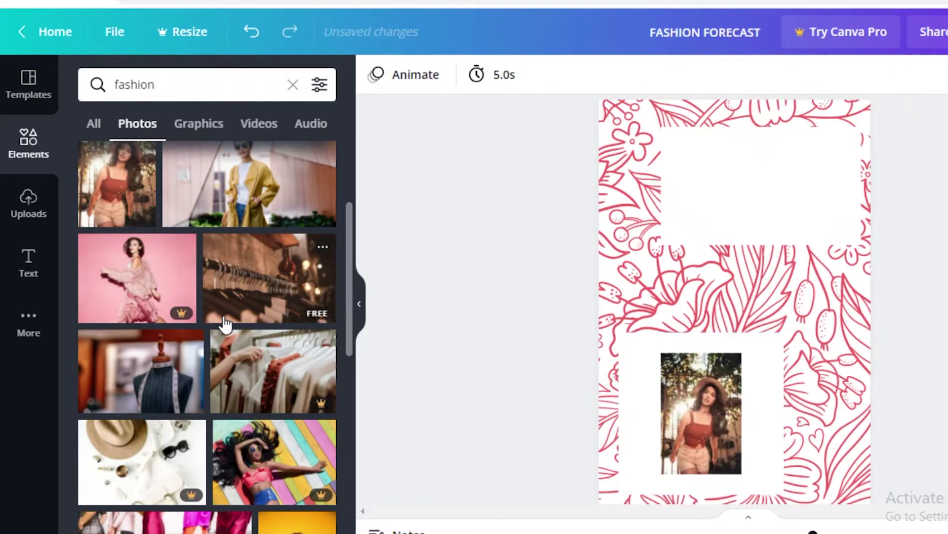
# - Browse the fashion photo results for another picture that suits the page
pyautogui.scroll(1, 232, 316)
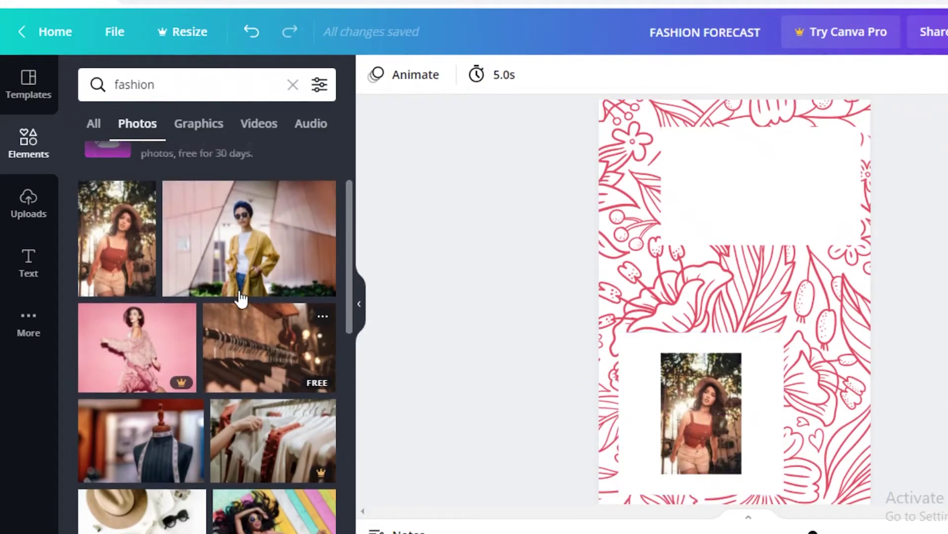
pyautogui.scroll(-8, 240, 302)
pyautogui.scroll(-2, 143, 302)
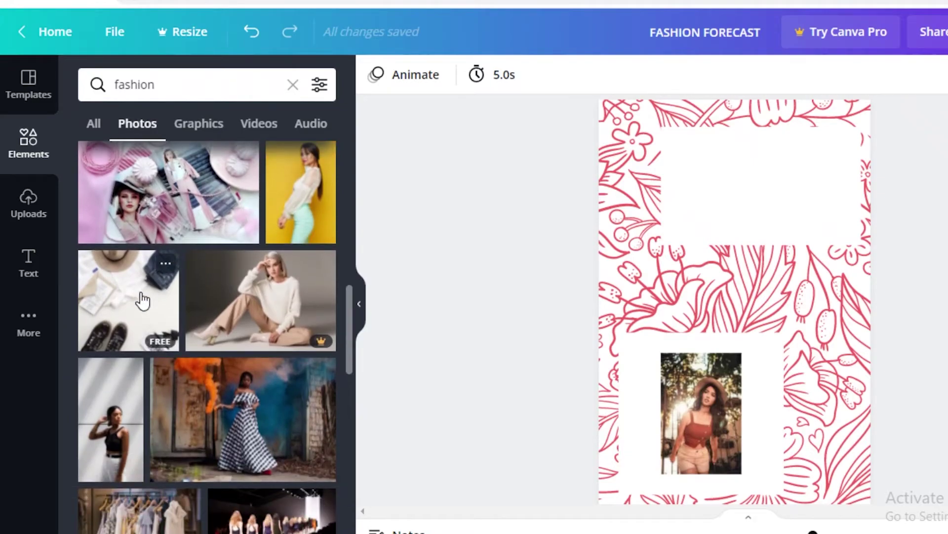
pyautogui.scroll(-8, 175, 425)
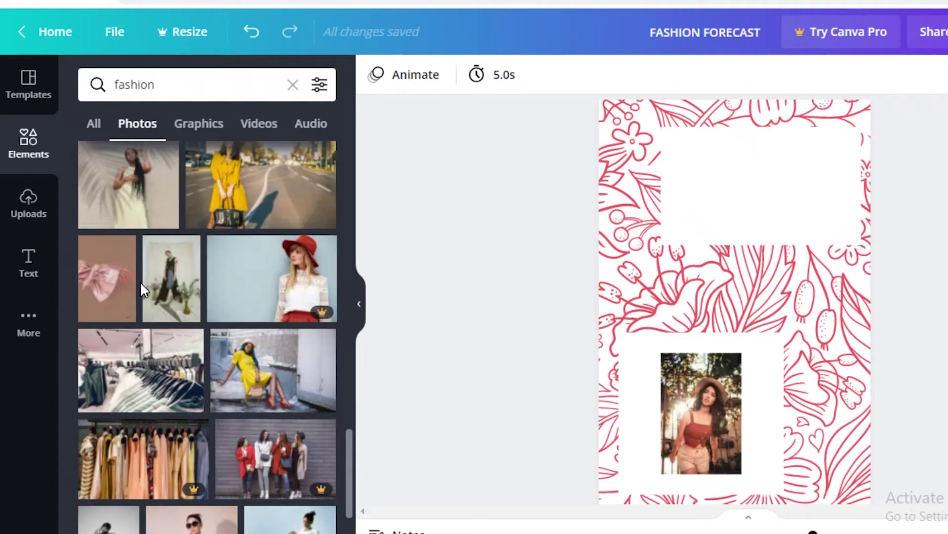
pyautogui.scroll(-4, 163, 304)
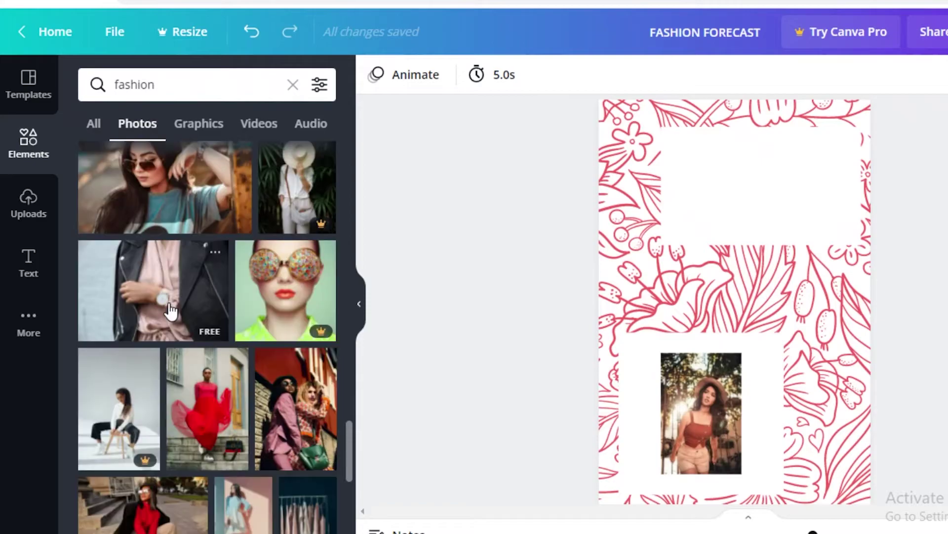
pyautogui.scroll(2, 169, 312)
pyautogui.scroll(-2, 191, 321)
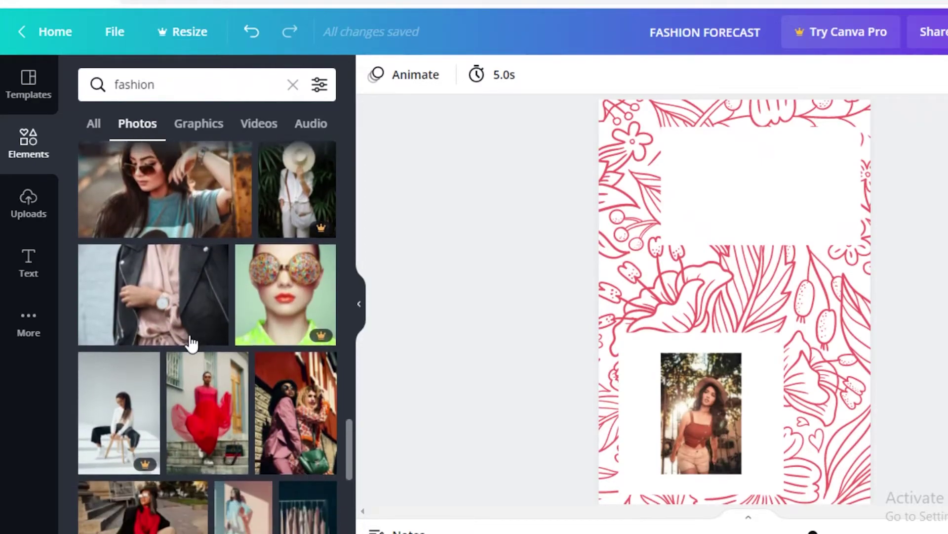
pyautogui.scroll(-8, 164, 288)
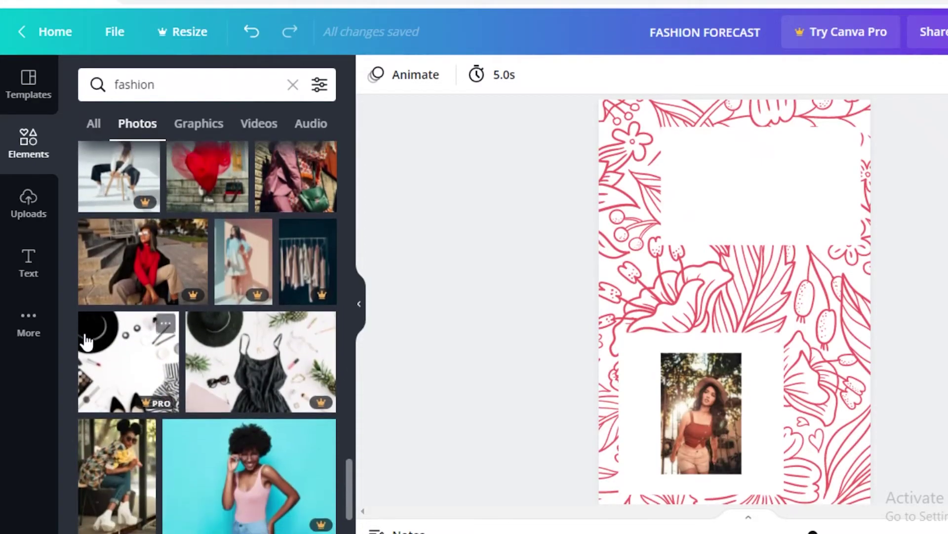
pyautogui.scroll(-2, 846, 245)
pyautogui.scroll(-12, 186, 314)
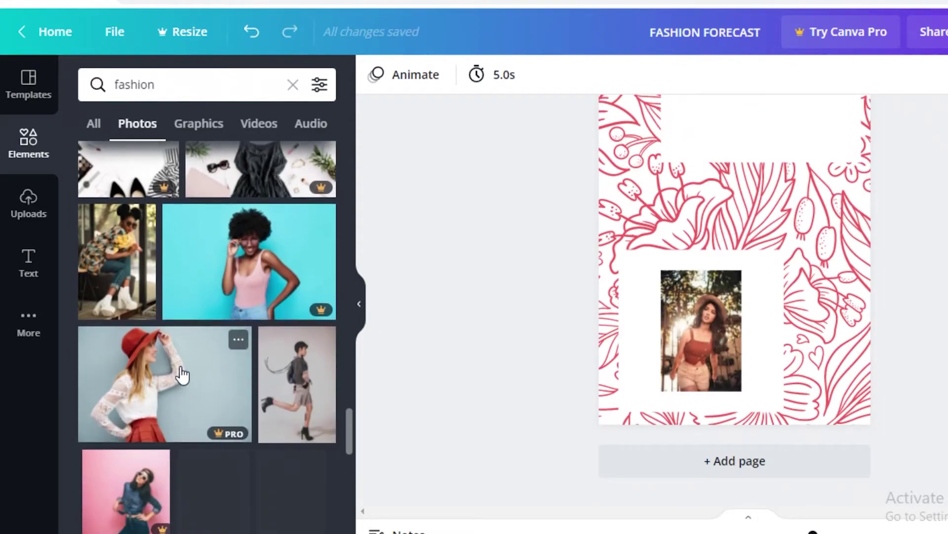
pyautogui.scroll(-6, 187, 315)
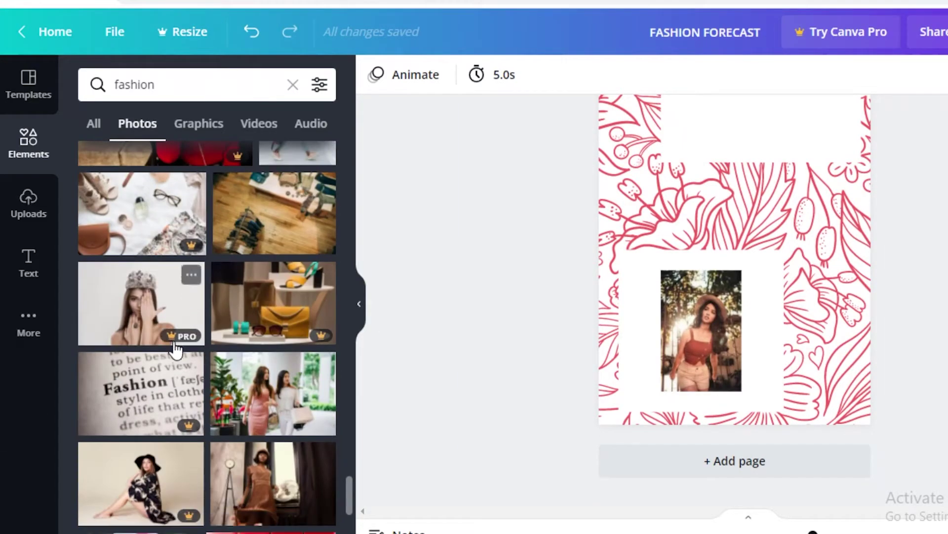
pyautogui.scroll(-8, 175, 350)
# - Search the photo library for "HATS"
pyautogui.click(161, 80)
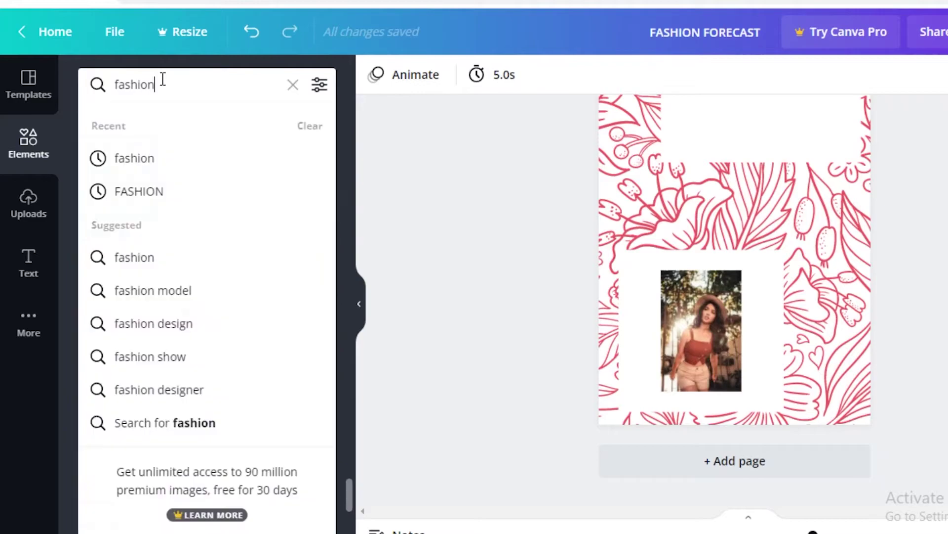
pyautogui.doubleClick(162, 79)
pyautogui.write('HO')
pyautogui.press('BackSpace')
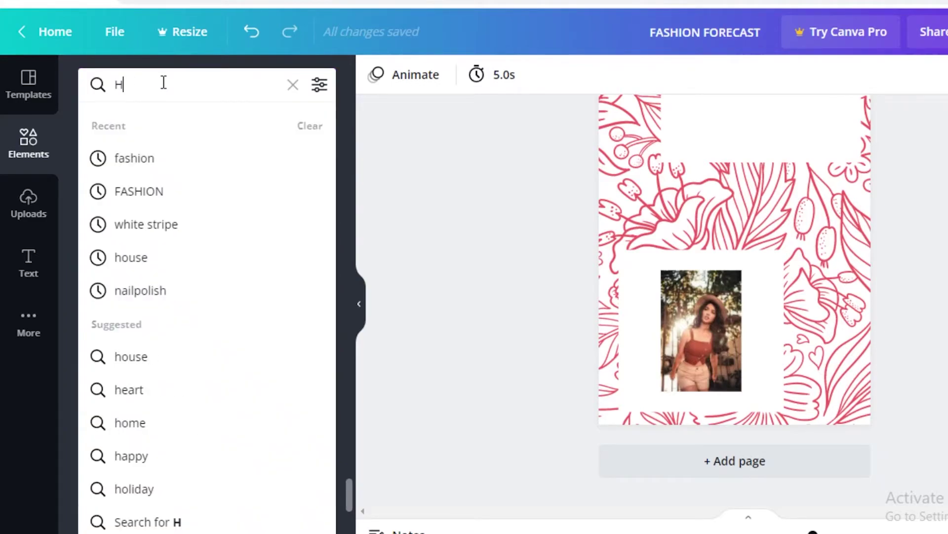
pyautogui.write('ATS')
pyautogui.press('Return')
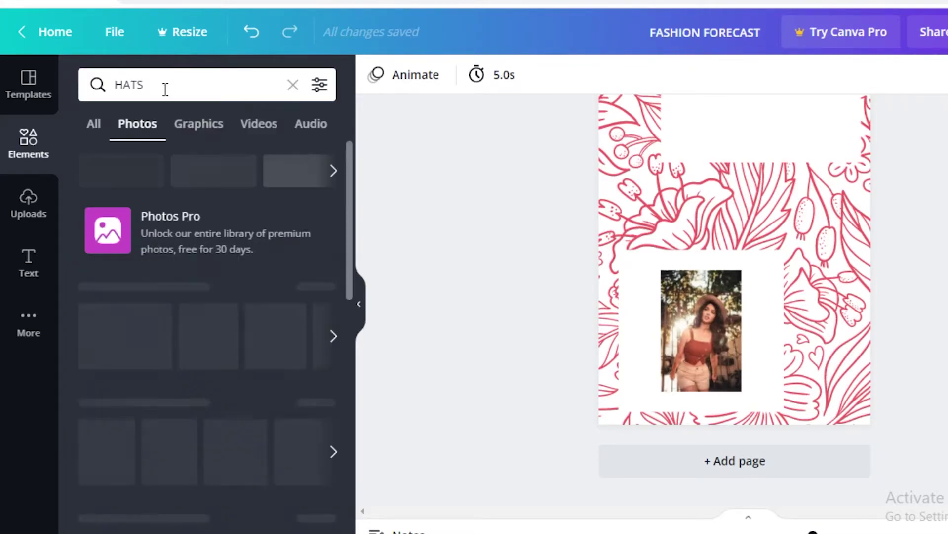
# - Add the photo of the woman holding a straw hat from behind, shrink it, and center it on the upper white rectangle
pyautogui.scroll(-5, 163, 256)
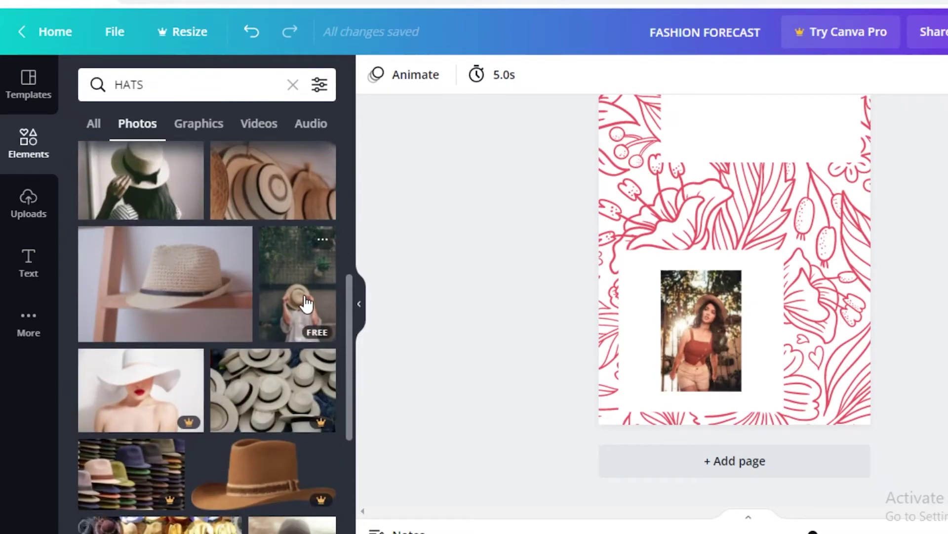
pyautogui.click(101, 190)
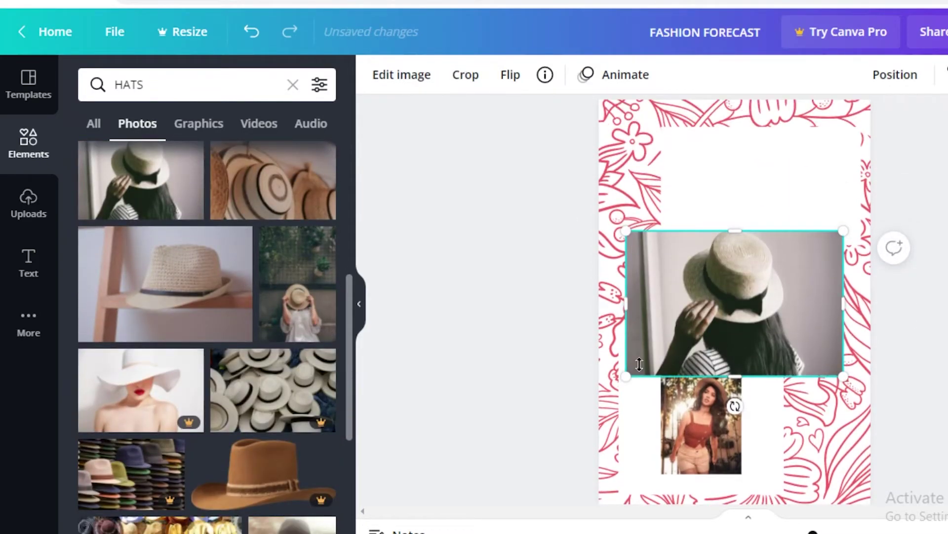
pyautogui.moveTo(626, 375); pyautogui.dragTo(704, 329)
pyautogui.moveTo(741, 248); pyautogui.dragTo(739, 179)
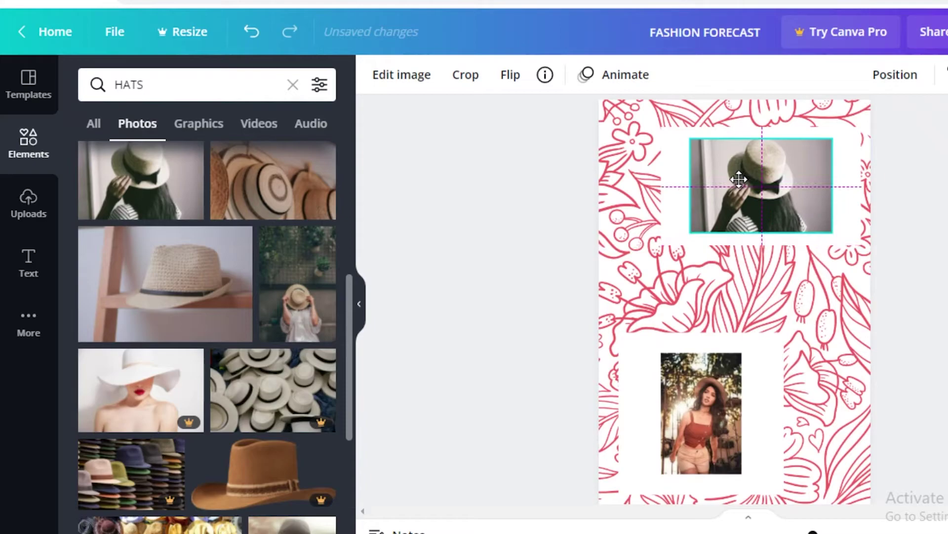
# - Add the COFFEE PLEASE text style to the page and replace its wording with HATS ARE BACK
pyautogui.click(28, 262)
pyautogui.scroll(-5, 148, 296)
pyautogui.click(143, 383)
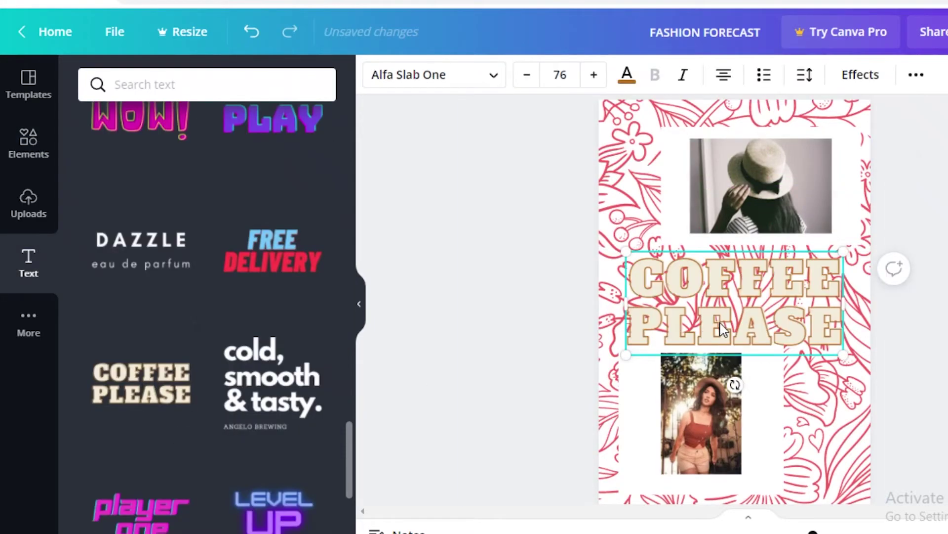
pyautogui.doubleClick(723, 327)
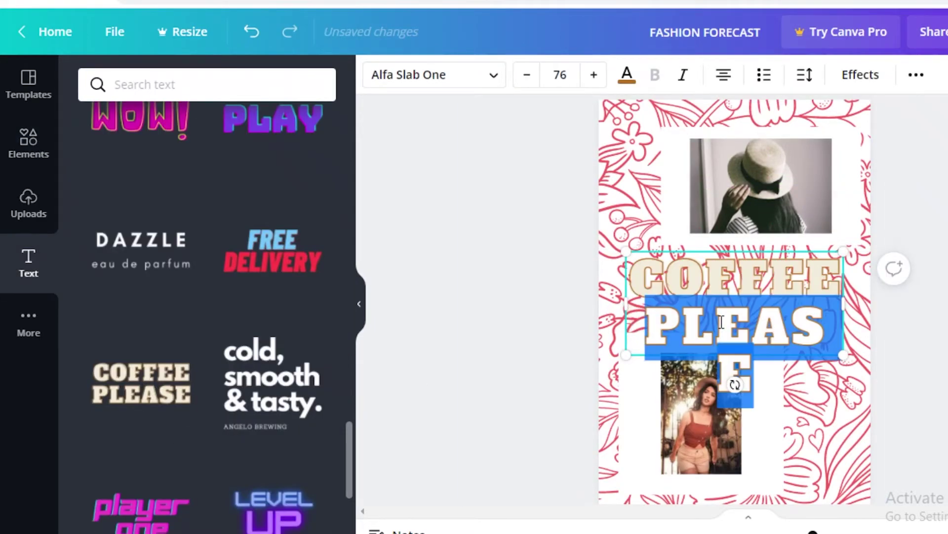
pyautogui.press('BackSpace')
pyautogui.press('BackSpace')
pyautogui.press('BackSpace')
pyautogui.press('BackSpace')
pyautogui.press('BackSpace')
pyautogui.press('BackSpace')
pyautogui.press('BackSpace')
pyautogui.press('BackSpace')
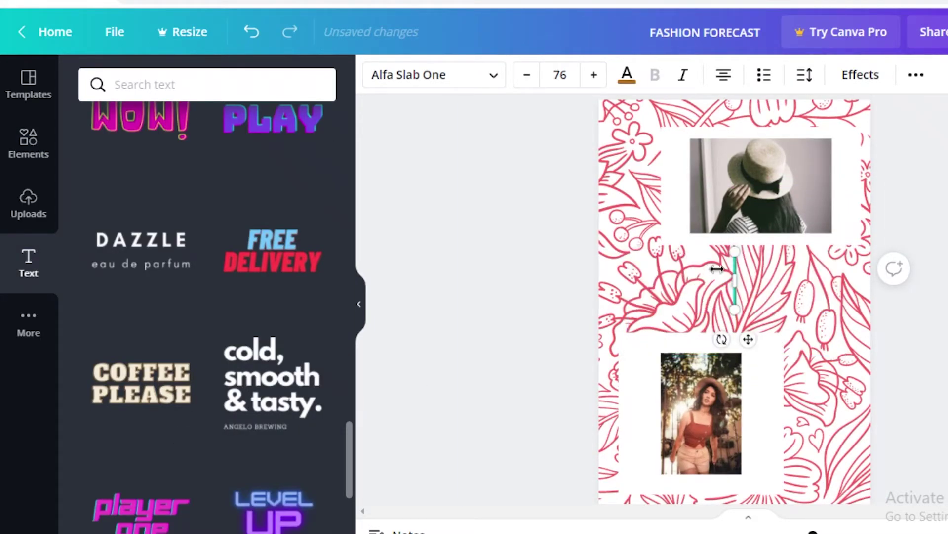
pyautogui.write('HATS ARE BACK')
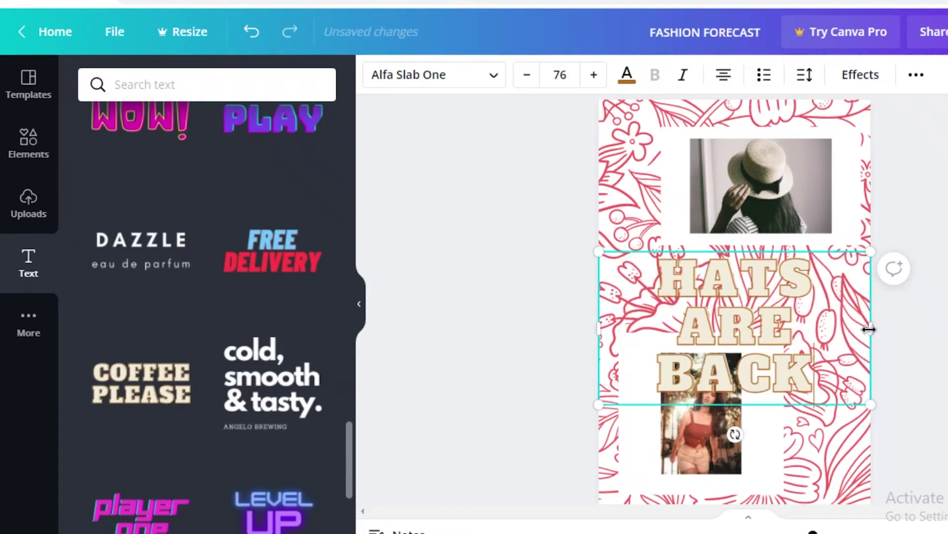
# - Fit HATS ARE BACK on one line at size 37.4 and place it in coral red between the two white boxes
pyautogui.moveTo(869, 329); pyautogui.dragTo(947, 327)
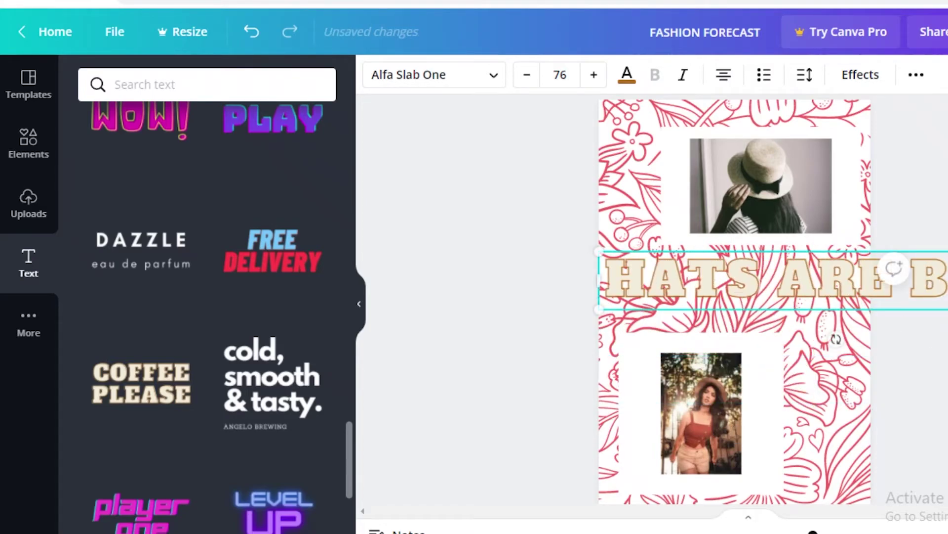
pyautogui.moveTo(873, 291); pyautogui.dragTo(832, 280)
pyautogui.click(759, 262)
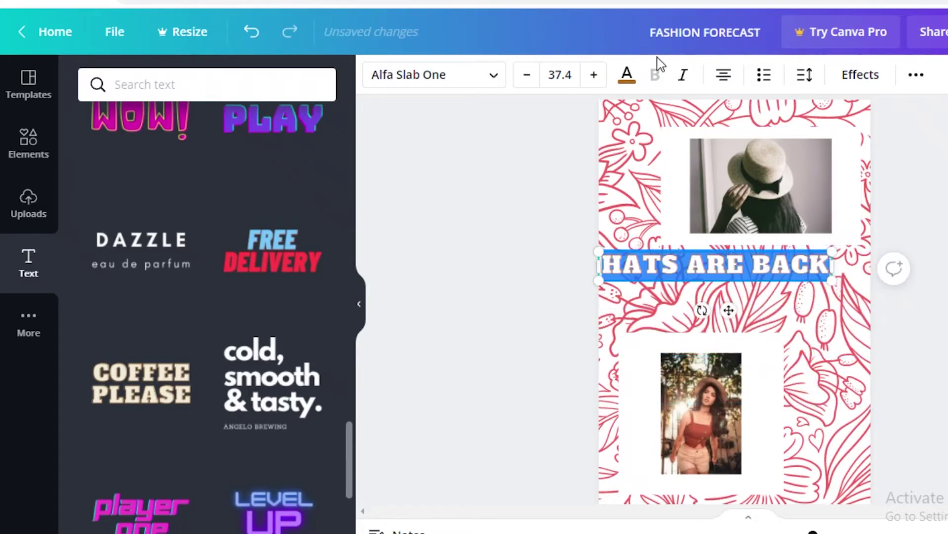
pyautogui.click(284, 163)
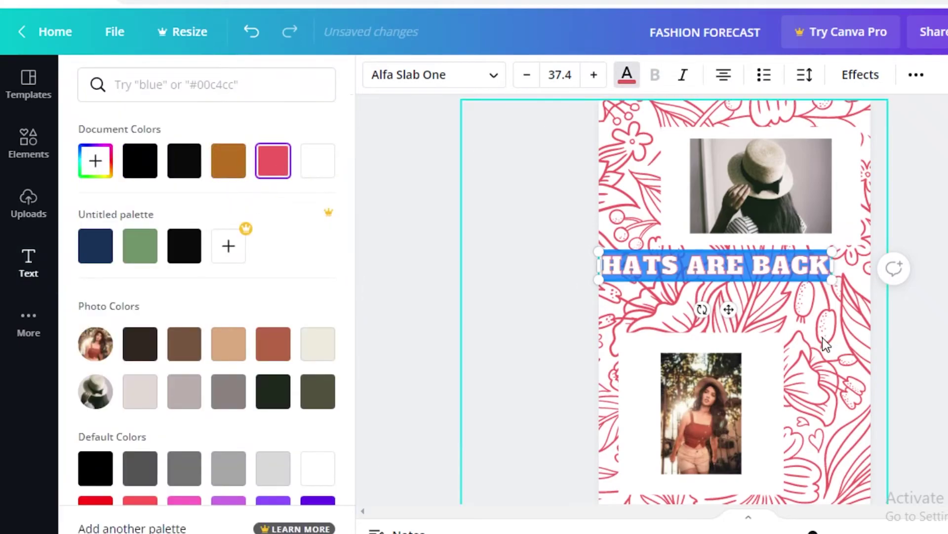
pyautogui.moveTo(763, 252); pyautogui.dragTo(792, 266)
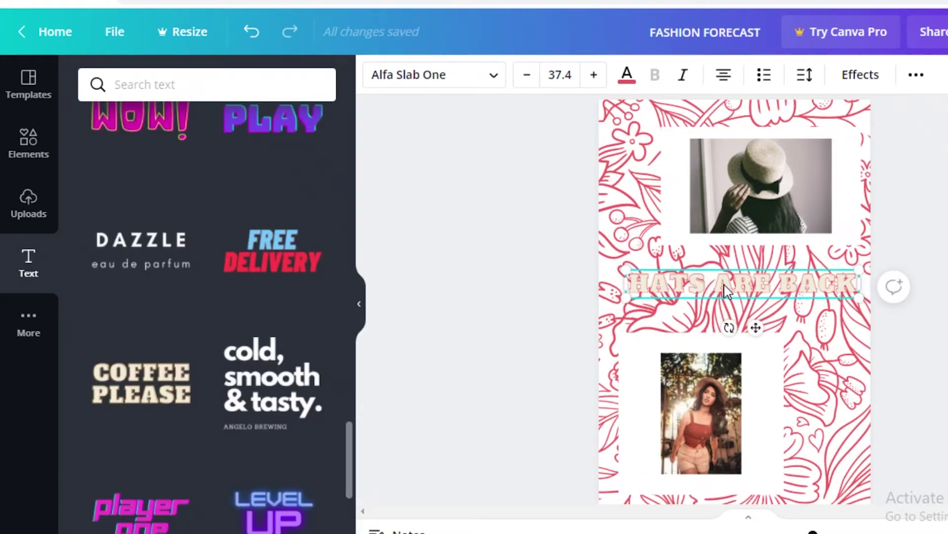
# - Search the graphics elements for "SQUARE"
pyautogui.click(217, 82)
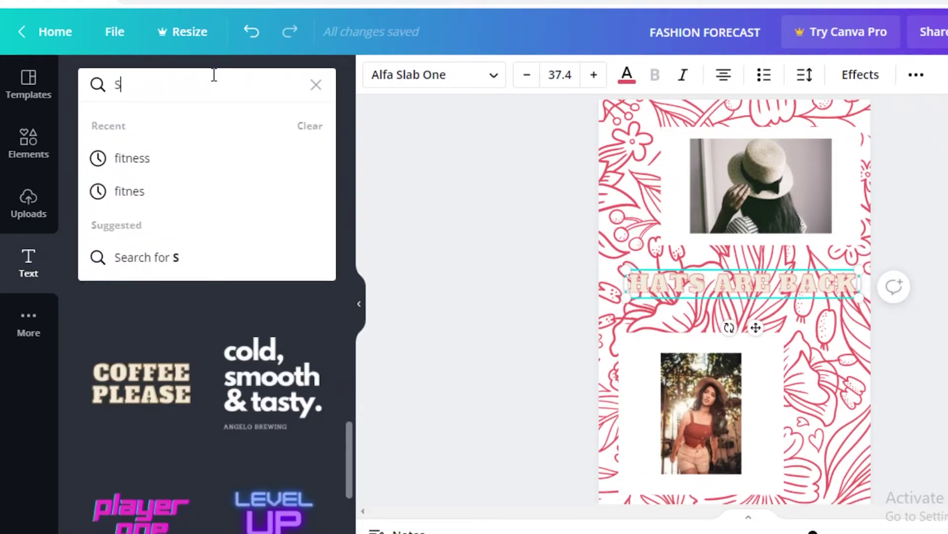
pyautogui.write('SQUARE')
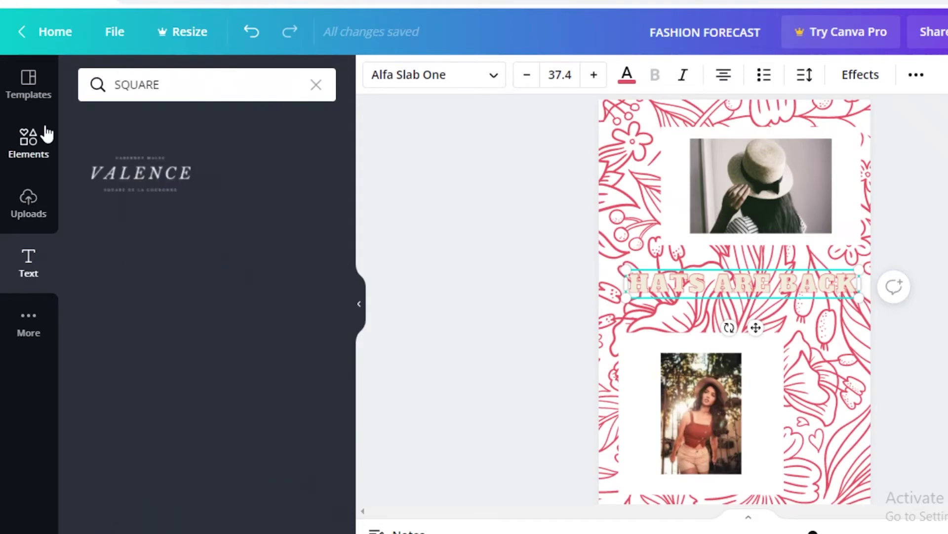
pyautogui.click(42, 138)
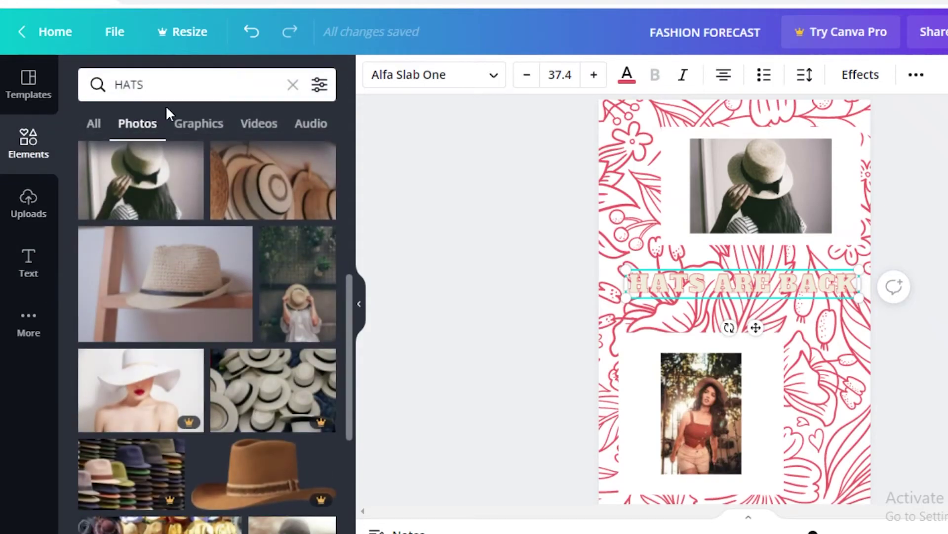
pyautogui.click(183, 92)
pyautogui.tripleClick(182, 92)
pyautogui.write('S')
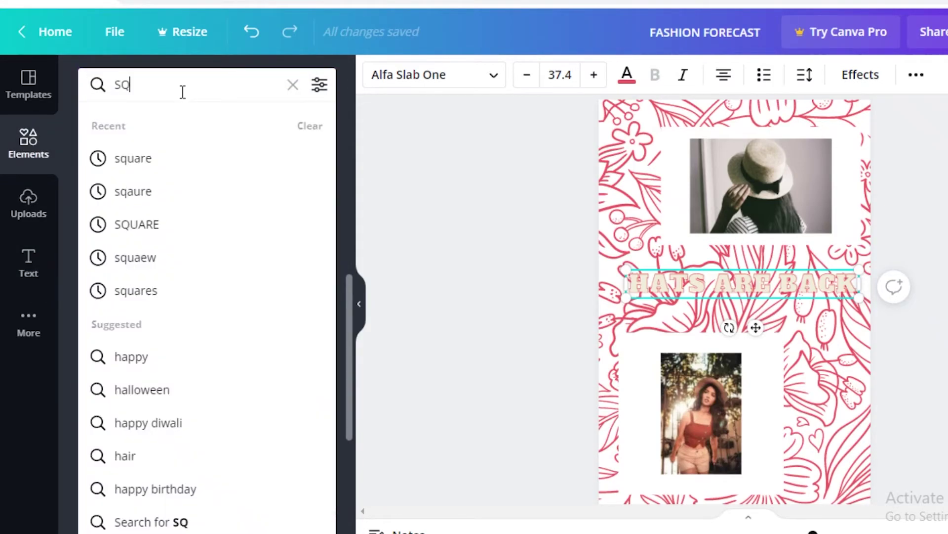
pyautogui.write('Q')
pyautogui.click(136, 224)
# - Try the white instant-photo frame graphic over the middle of the page and delete it
pyautogui.scroll(-3, 321, 324)
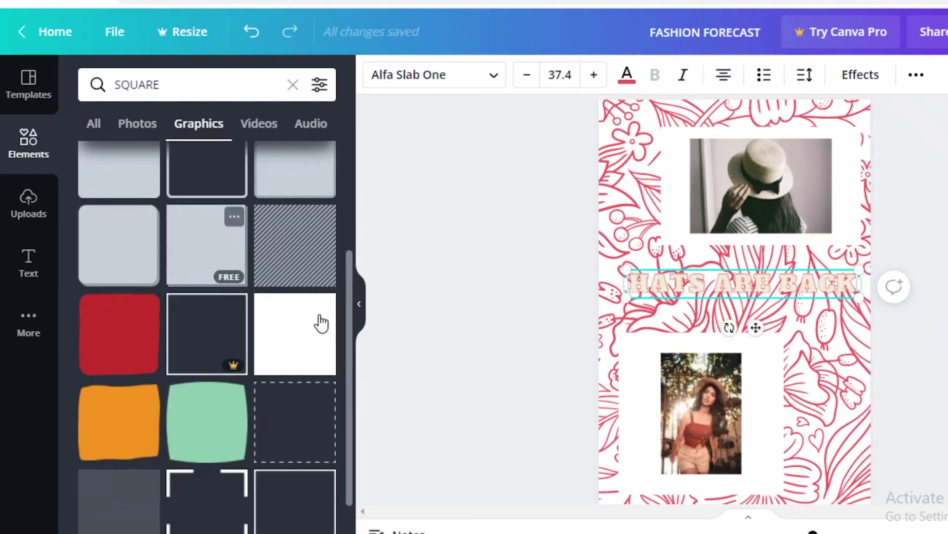
pyautogui.scroll(-5, 322, 323)
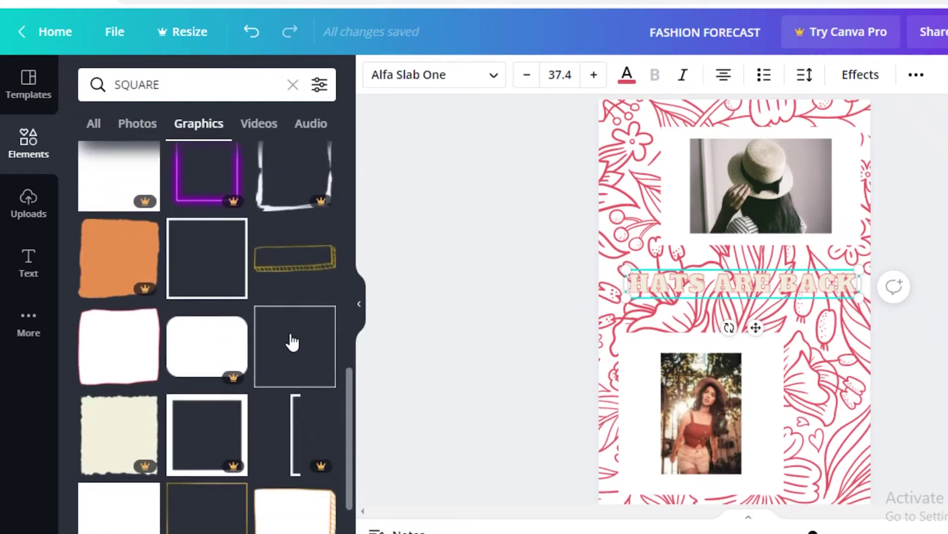
pyautogui.scroll(-1, 293, 341)
pyautogui.scroll(-2, 136, 292)
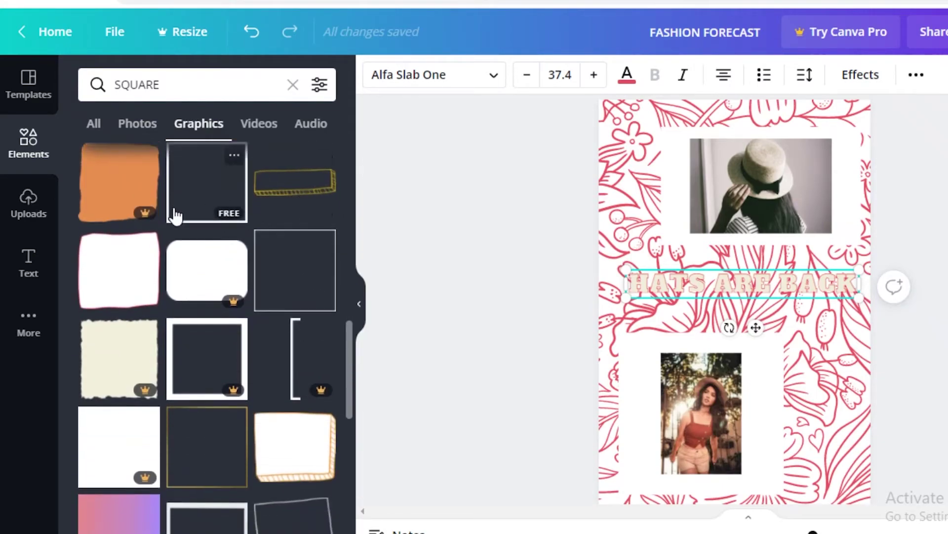
pyautogui.scroll(-3, 132, 364)
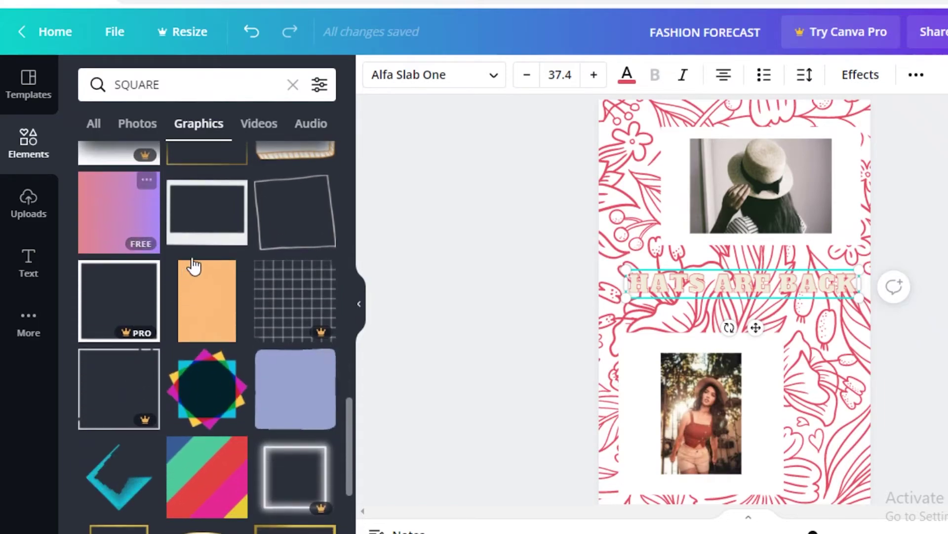
pyautogui.scroll(-2, 205, 302)
pyautogui.scroll(2, 197, 267)
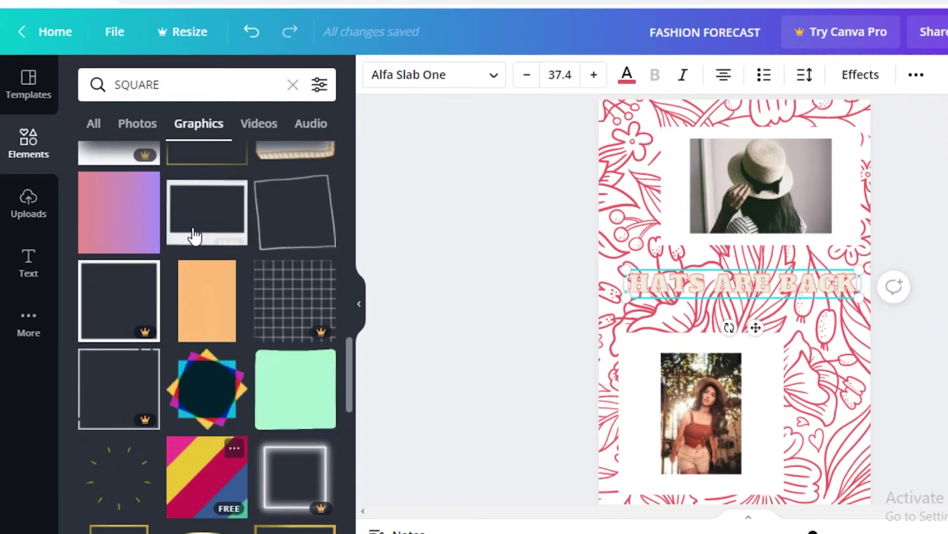
pyautogui.click(193, 234)
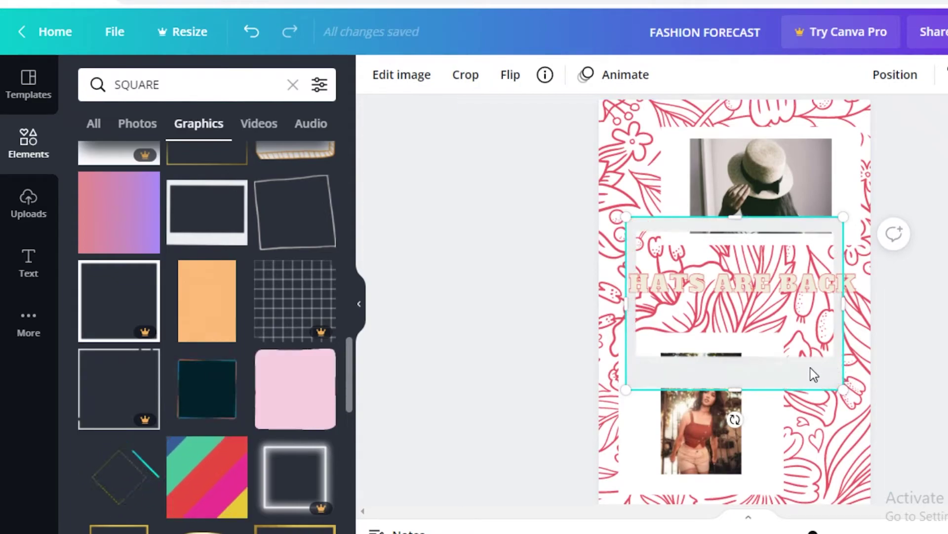
pyautogui.moveTo(810, 368)
pyautogui.mouseDown()
pyautogui.moveTo(819, 398)
pyautogui.moveTo(780, 478)
pyautogui.moveTo(790, 472)
pyautogui.moveTo(815, 361)
pyautogui.mouseUp()
pyautogui.press('Delete')
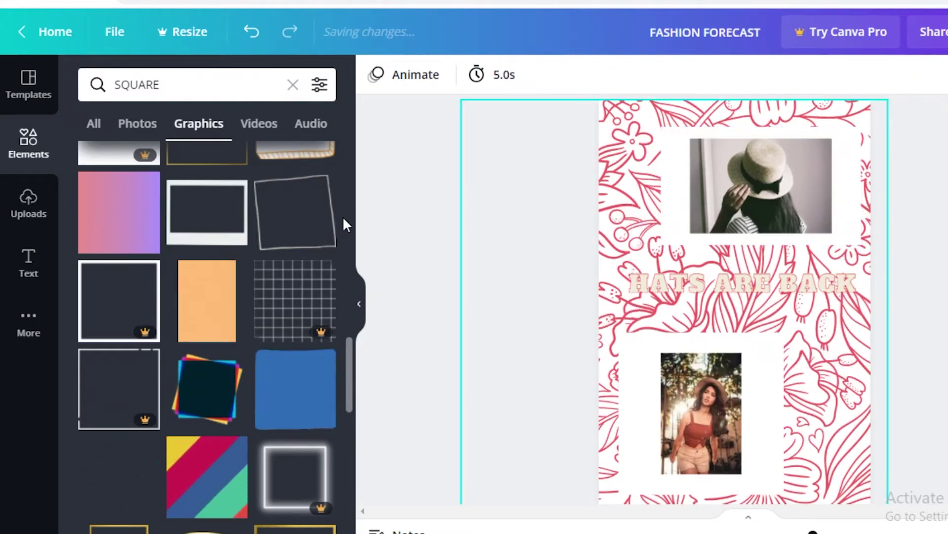
# - Find the green-outlined, hand-drawn oblong banner among the square graphics and add it to the page
pyautogui.scroll(-5, 174, 300)
pyautogui.scroll(2, 174, 300)
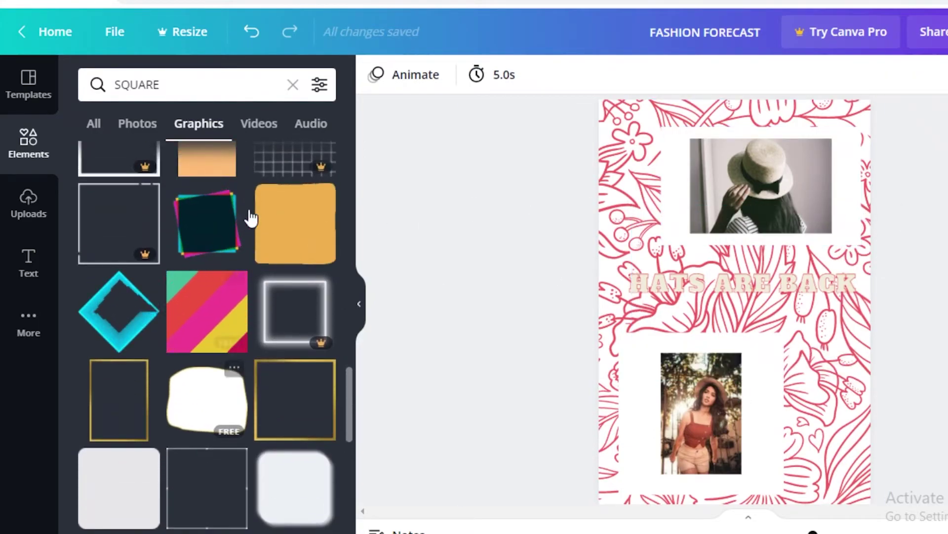
pyautogui.scroll(-7, 155, 227)
pyautogui.scroll(-2, 282, 266)
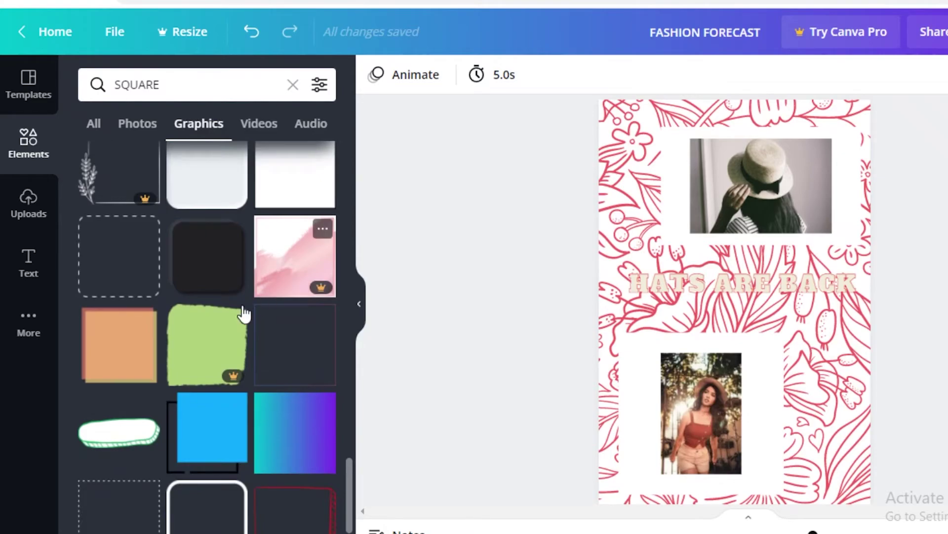
pyautogui.scroll(-4, 121, 306)
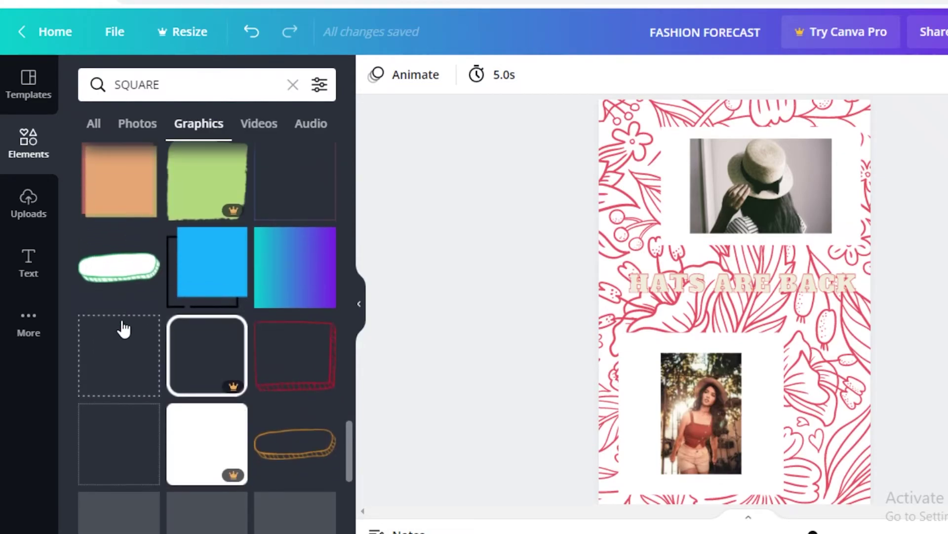
pyautogui.click(127, 269)
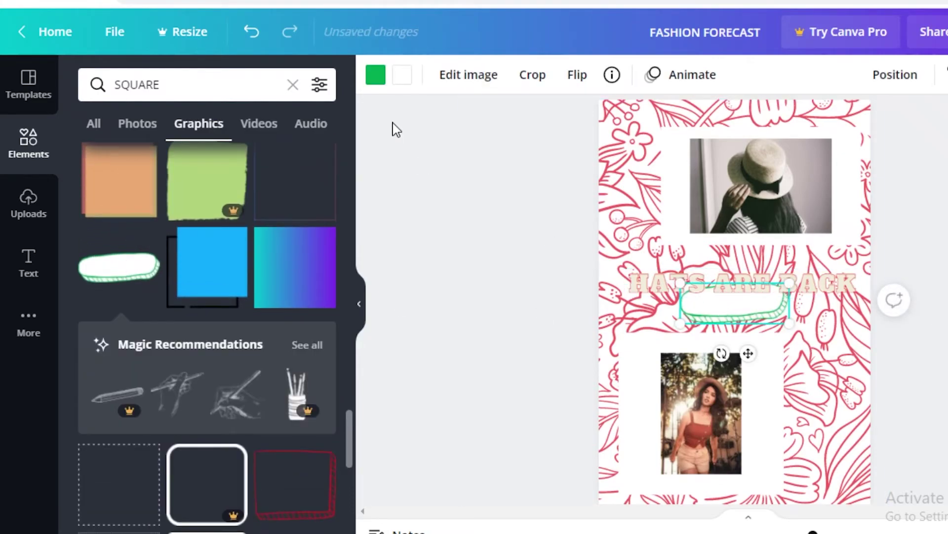
# - Try white and near-black as the outline color of the oblong banner
pyautogui.click(375, 75)
pyautogui.click(309, 168)
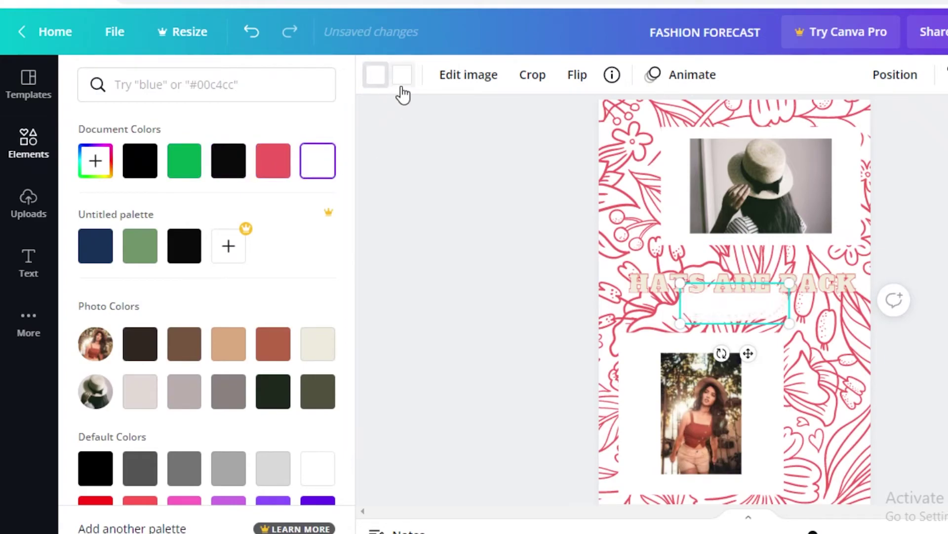
pyautogui.click(223, 167)
# - Enlarge the banner to nearly the page width behind HATS ARE BACK, and tilt and slightly shrink the text to follow its slant
pyautogui.moveTo(737, 307); pyautogui.dragTo(891, 324)
pyautogui.moveTo(788, 305); pyautogui.dragTo(794, 278)
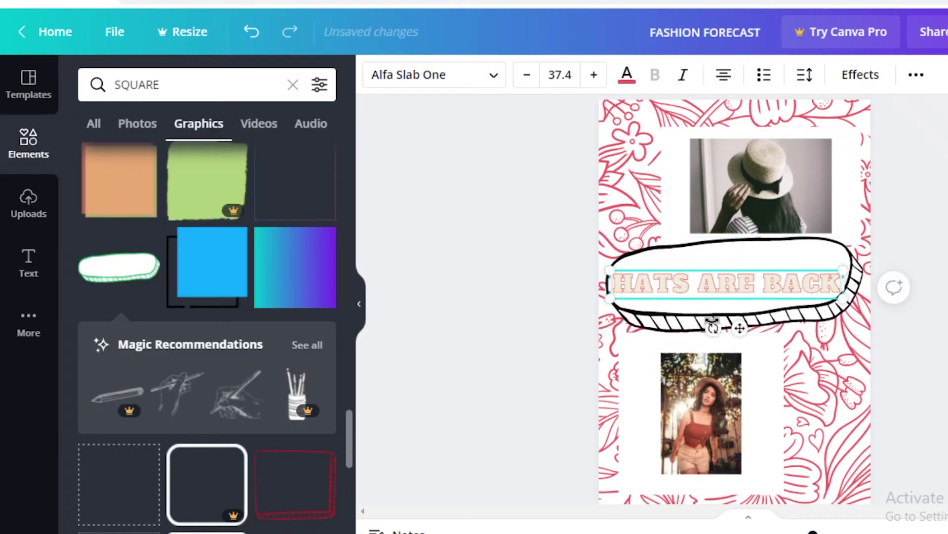
pyautogui.moveTo(714, 326); pyautogui.dragTo(717, 323)
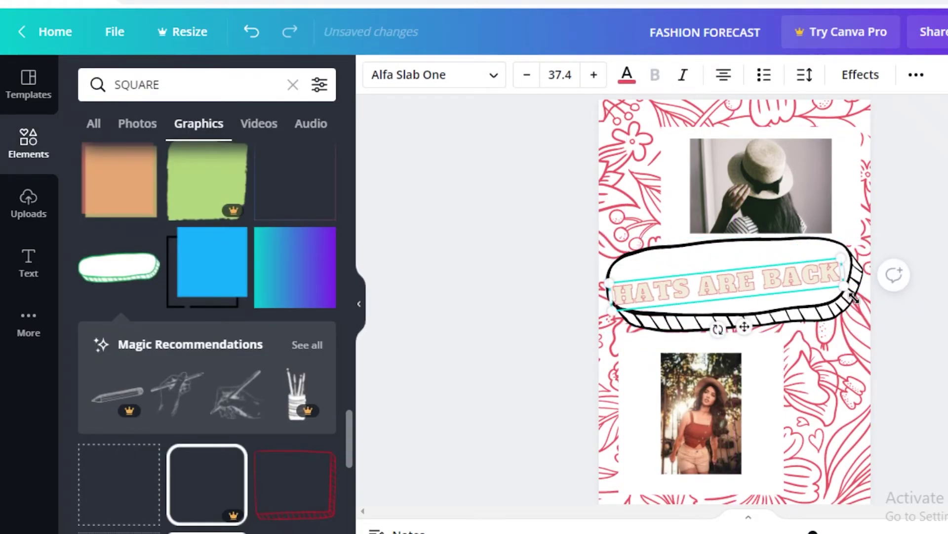
pyautogui.moveTo(841, 288); pyautogui.dragTo(834, 282)
# - Recolor the banner with the document's coral red for the outline and near-black for the fill
pyautogui.click(758, 279)
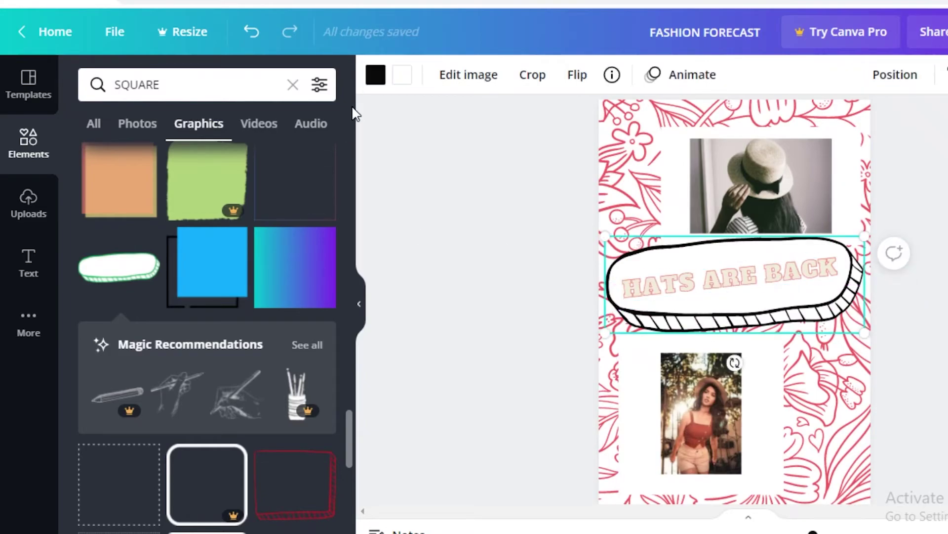
pyautogui.click(376, 79)
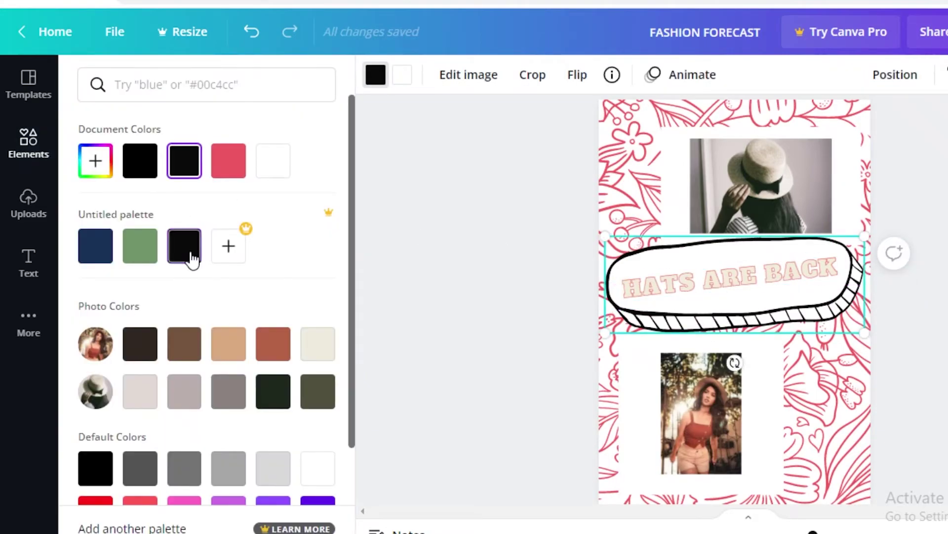
pyautogui.click(139, 246)
pyautogui.click(184, 246)
pyautogui.click(228, 160)
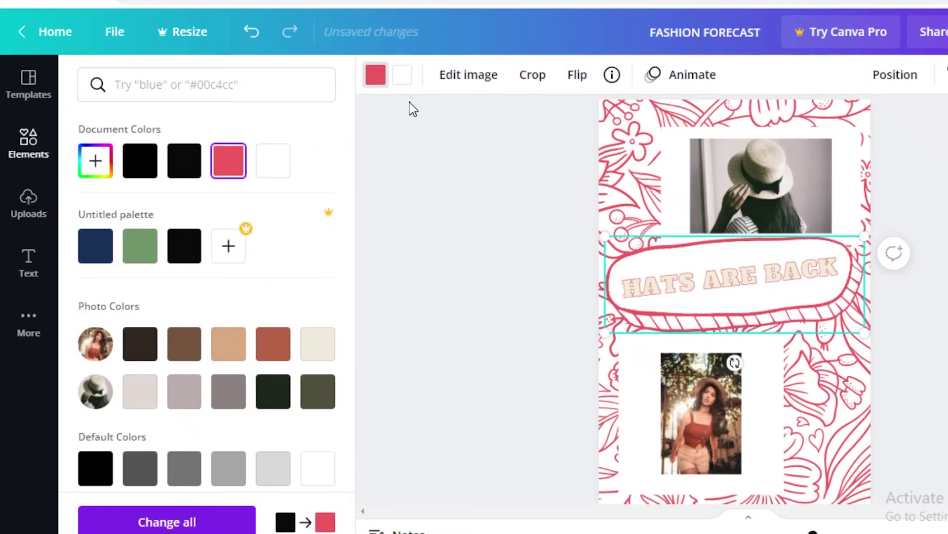
pyautogui.click(399, 78)
pyautogui.click(178, 167)
# - Reposition the floral background pattern so that a different part of it fills the page
pyautogui.scroll(-3, 466, 272)
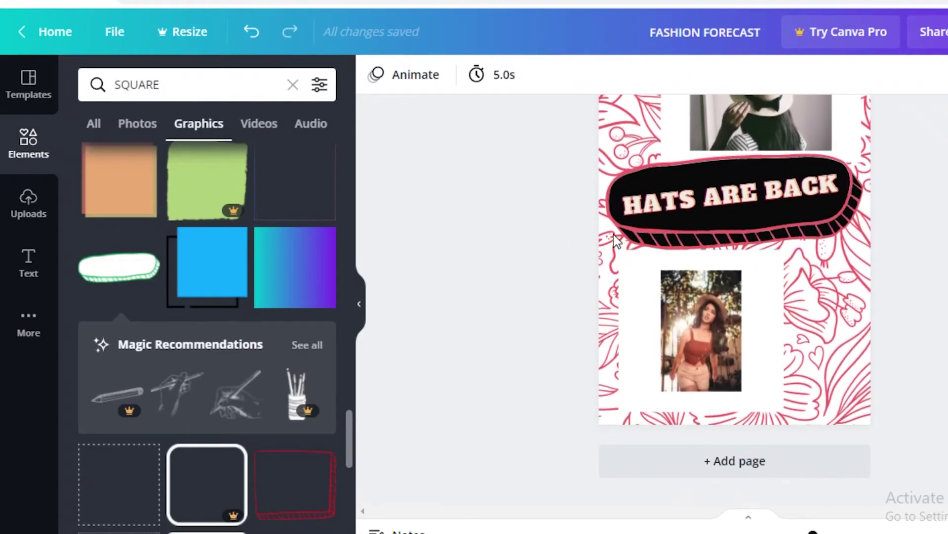
pyautogui.click(615, 243)
pyautogui.moveTo(613, 247); pyautogui.dragTo(678, 242)
pyautogui.scroll(2, 741, 468)
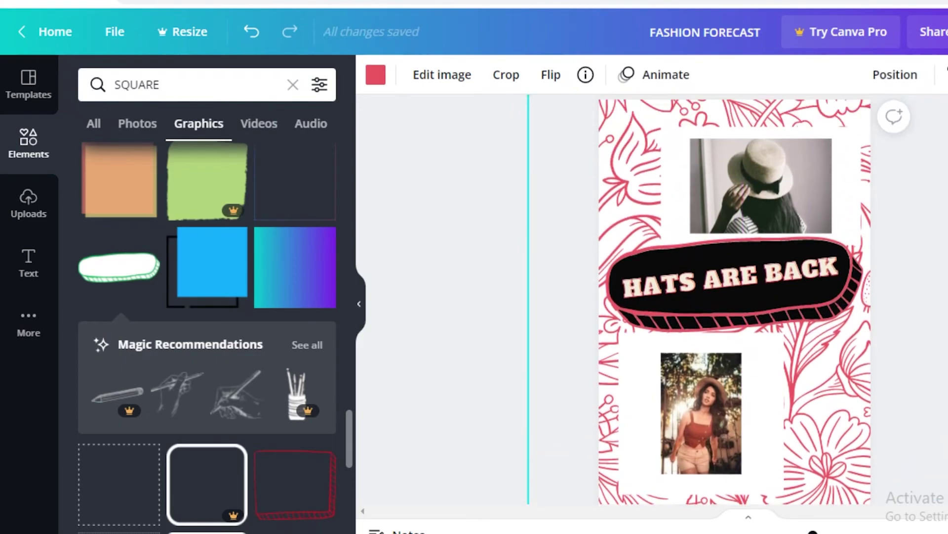
# - Shrink the banner and HATS ARE BACK together until the text is size 21.4, and center them between the white boxes
pyautogui.click(894, 329)
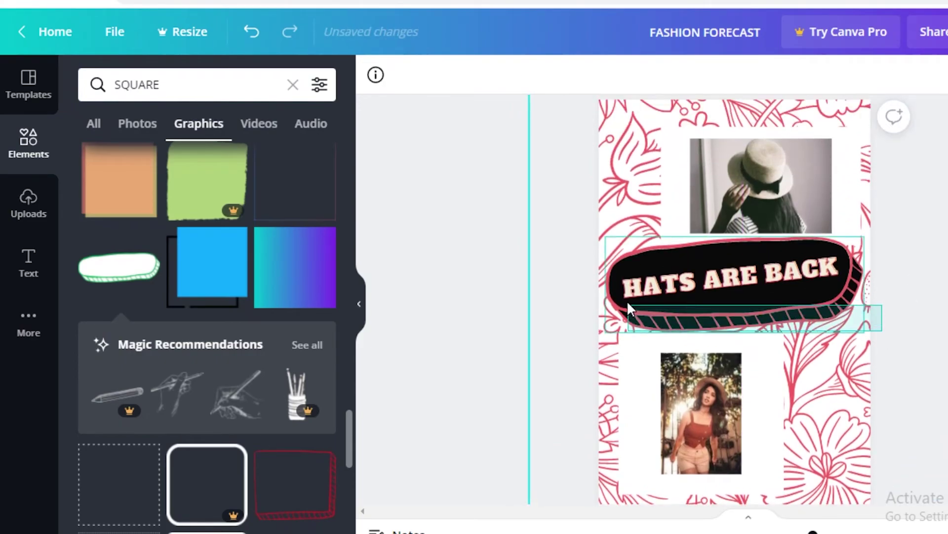
pyautogui.click(694, 303)
pyautogui.moveTo(865, 336); pyautogui.dragTo(762, 295)
pyautogui.moveTo(690, 289); pyautogui.dragTo(729, 297)
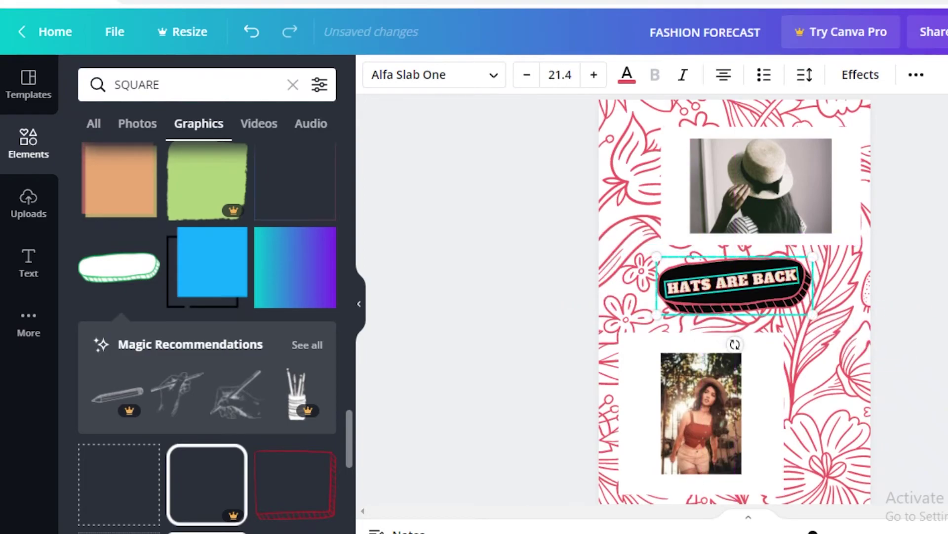
pyautogui.click(895, 136)
pyautogui.scroll(8, 896, 135)
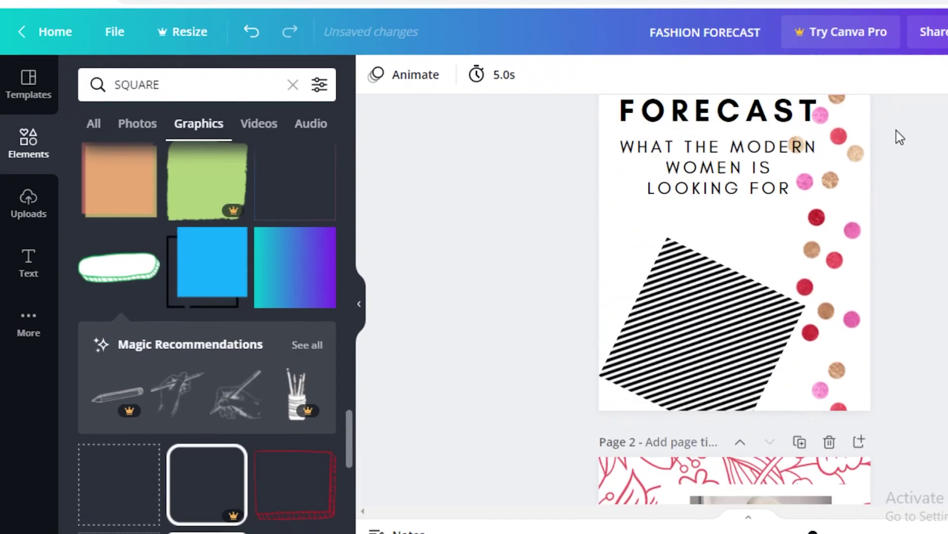
# - Look over both pages, present the document full screen from the cover through the hats page, and exit the presentation
pyautogui.scroll(-10, 736, 297)
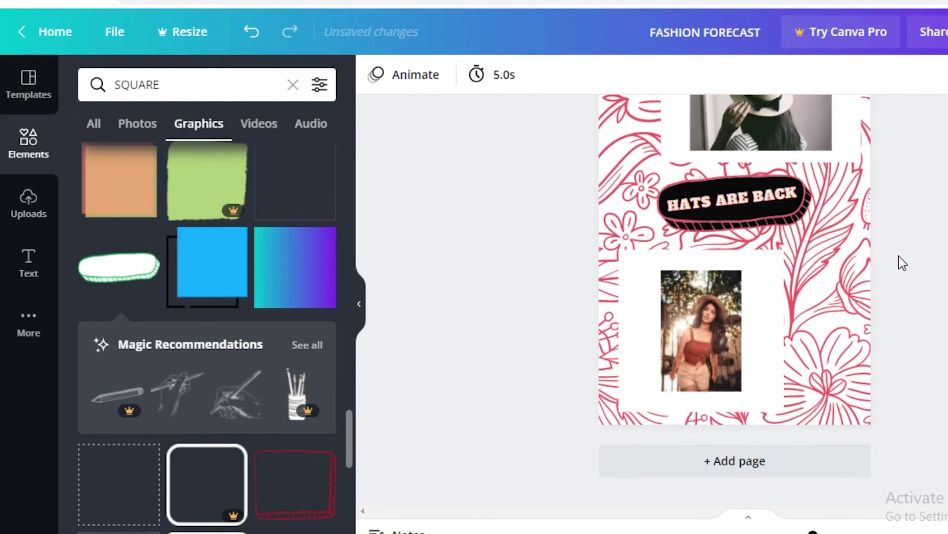
pyautogui.scroll(10, 731, 276)
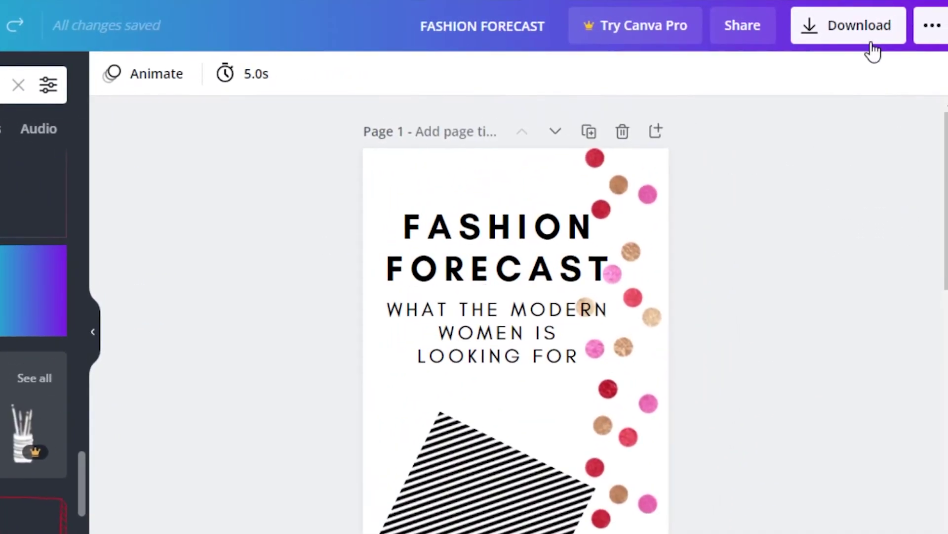
pyautogui.scroll(-5, 731, 202)
pyautogui.scroll(4, 609, 361)
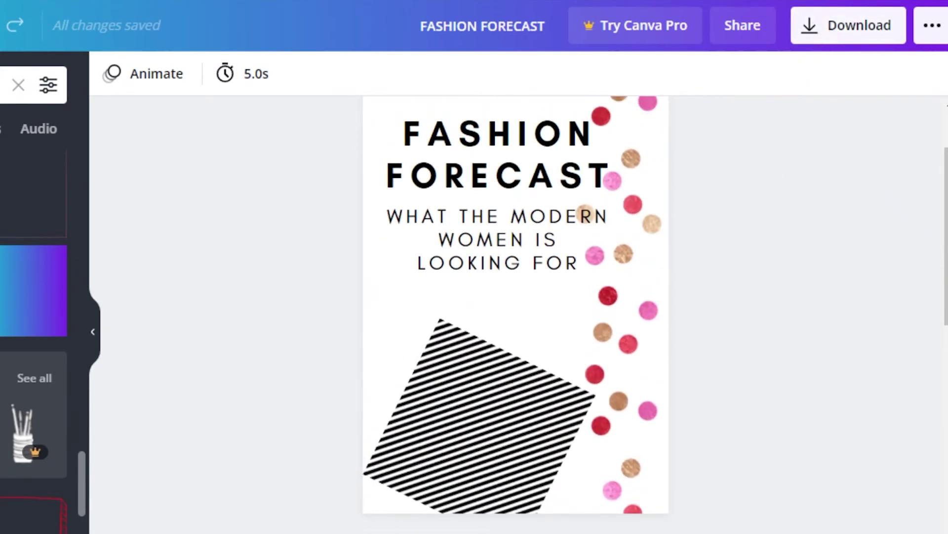
pyautogui.click(931, 26)
pyautogui.click(742, 184)
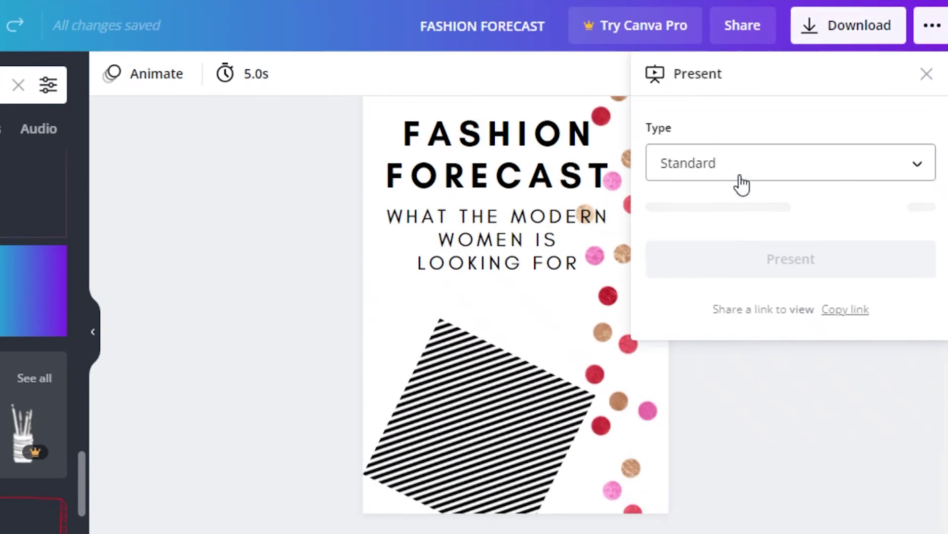
pyautogui.click(775, 203)
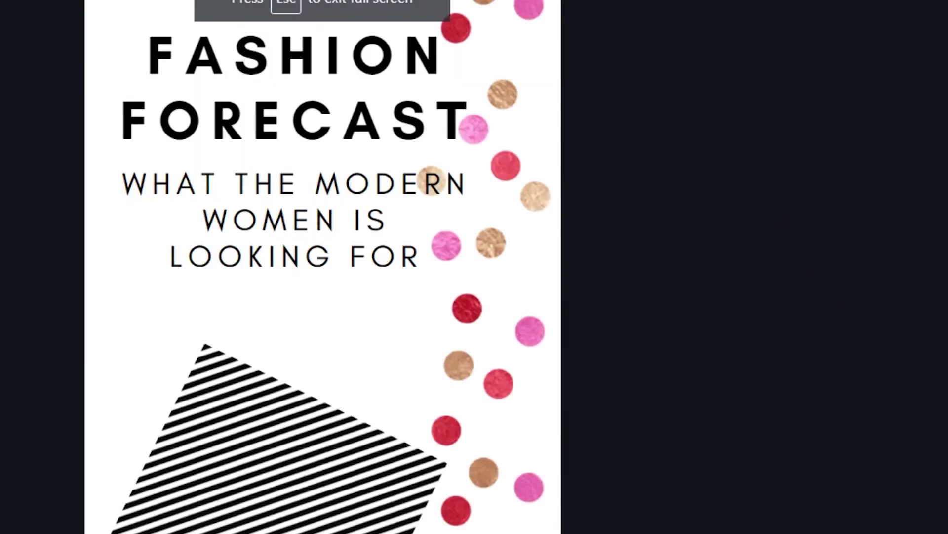
pyautogui.click(769, 258)
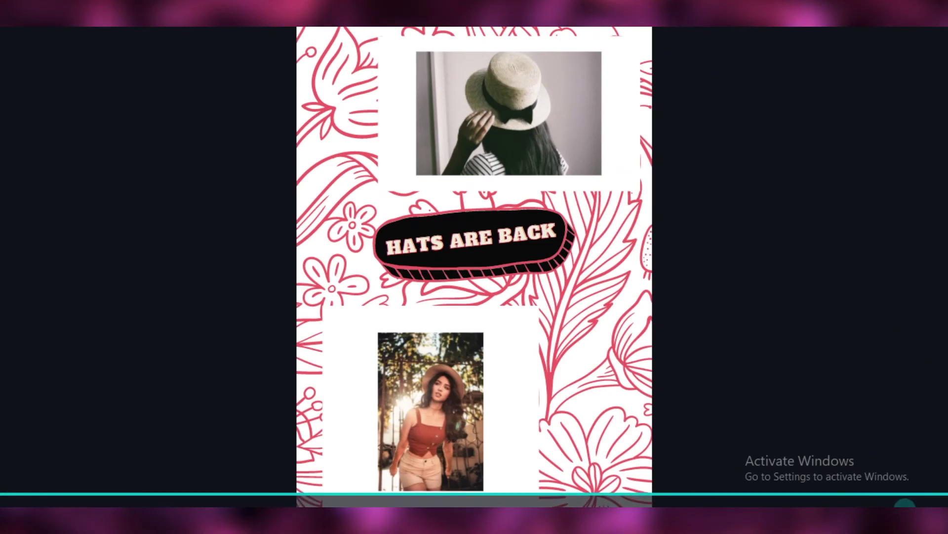
pyautogui.press('Escape')
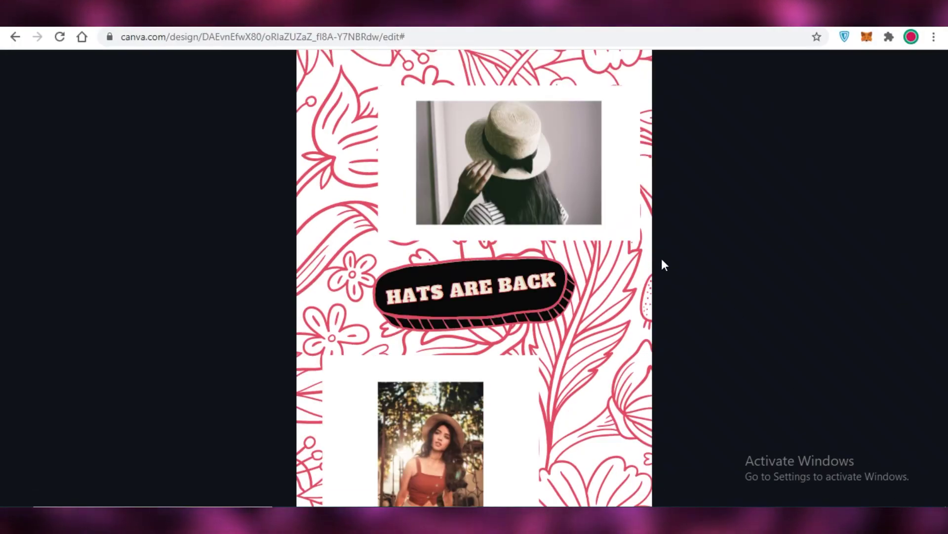
# - Apply the Block page animation to the FASHION FORECAST cover page
pyautogui.scroll(5, 514, 272)
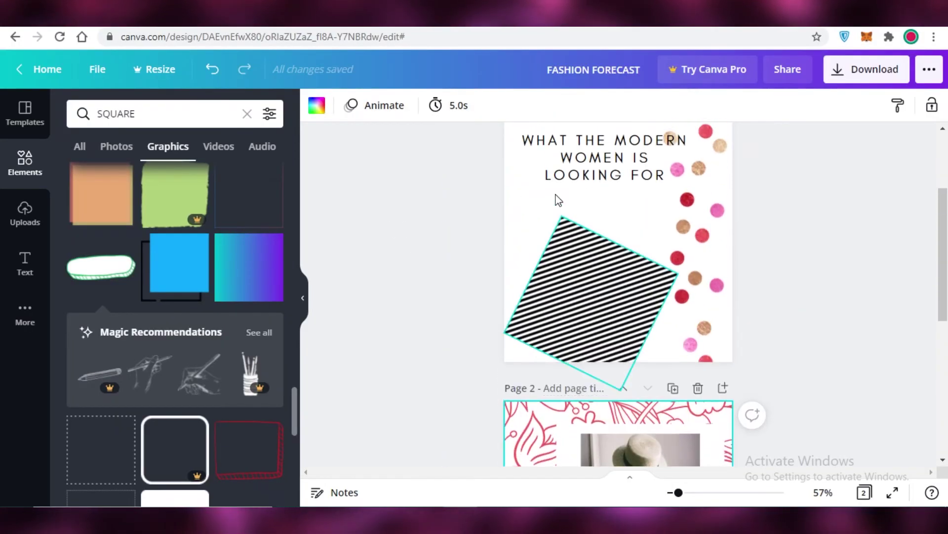
pyautogui.click(394, 114)
pyautogui.click(179, 170)
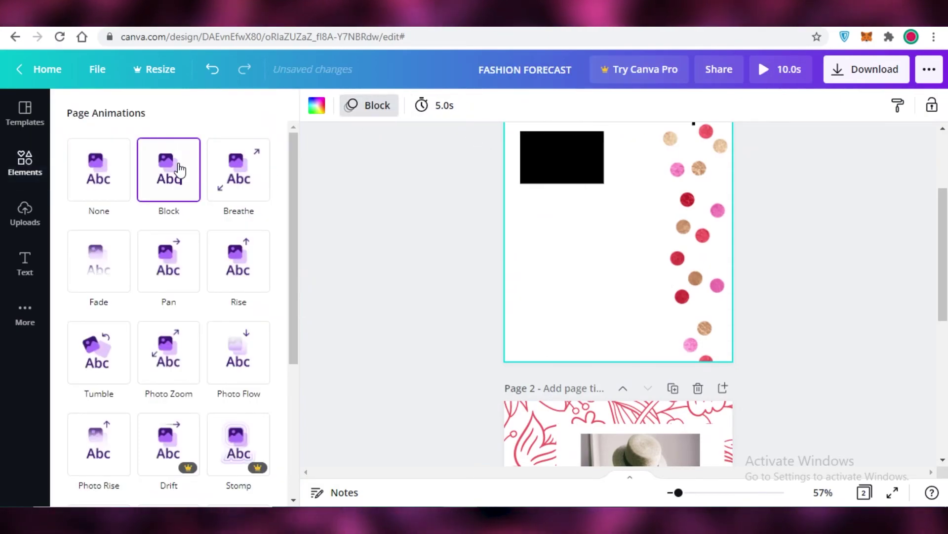
pyautogui.click(862, 180)
# - Review the download file types, choose PNG for all pages, and close the download settings
pyautogui.scroll(4, 874, 189)
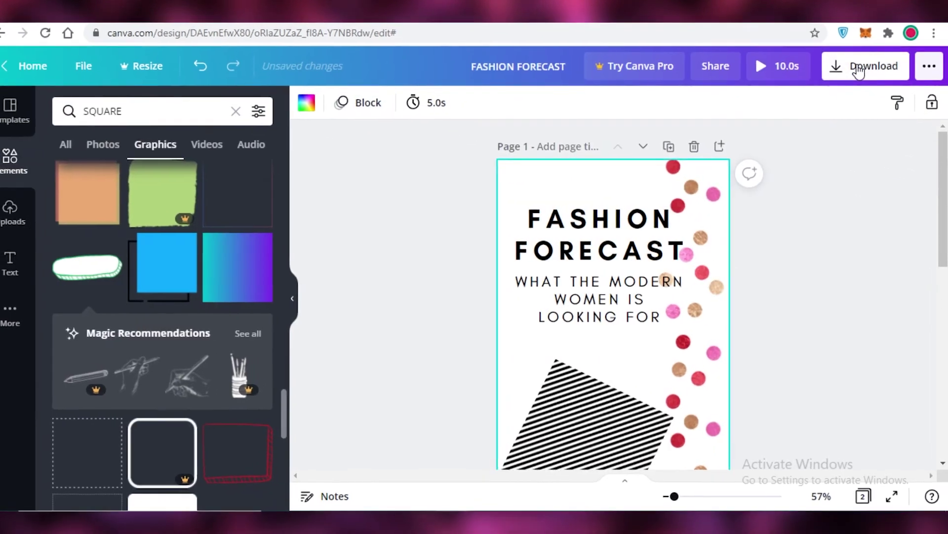
pyautogui.click(858, 70)
pyautogui.click(816, 165)
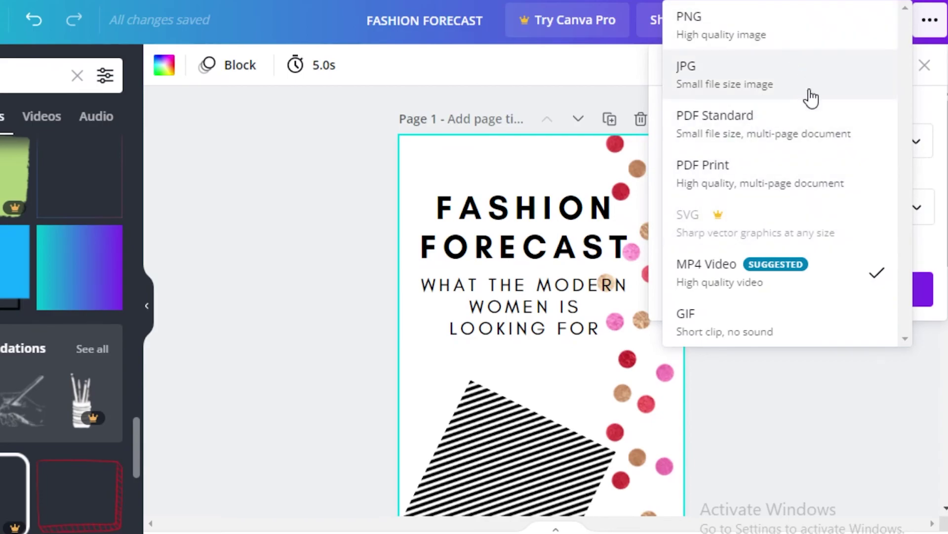
pyautogui.click(709, 23)
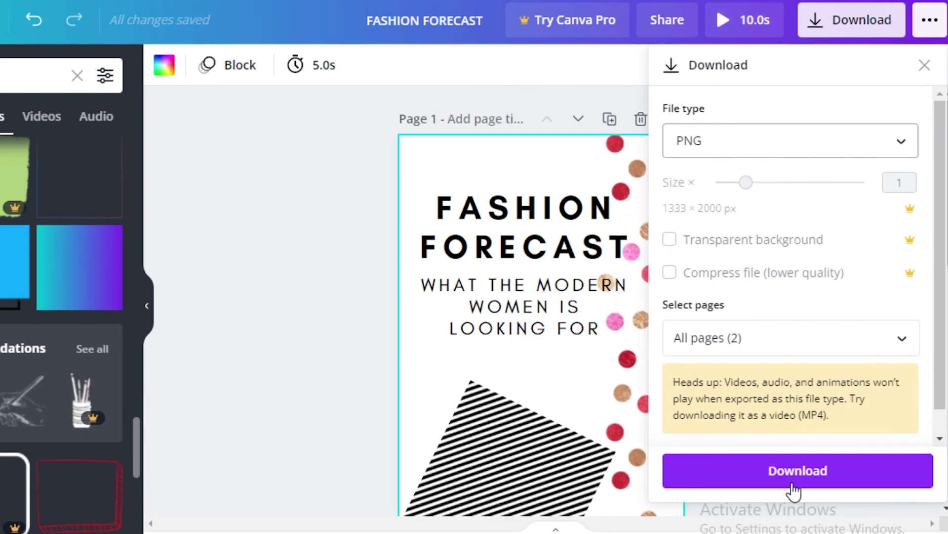
pyautogui.click(370, 253)
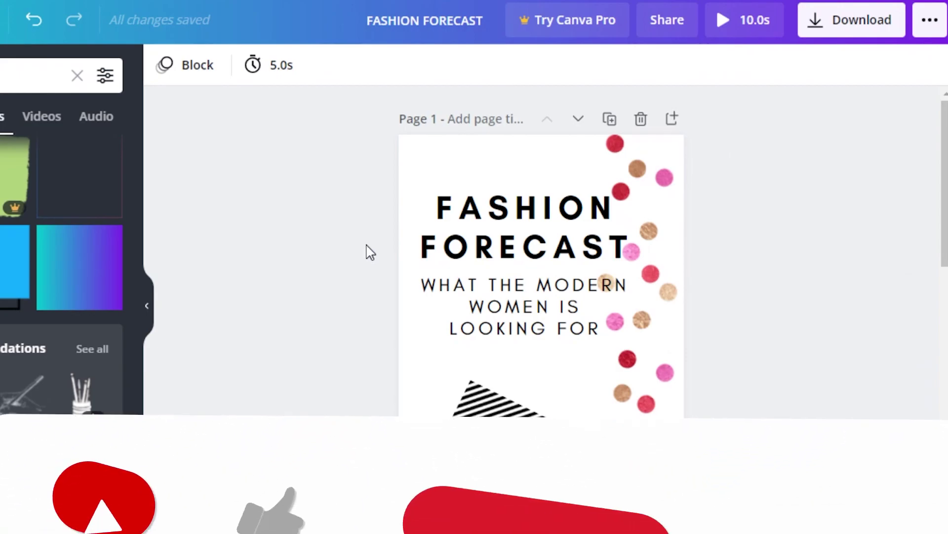
pyautogui.scroll(-12, 461, 247)
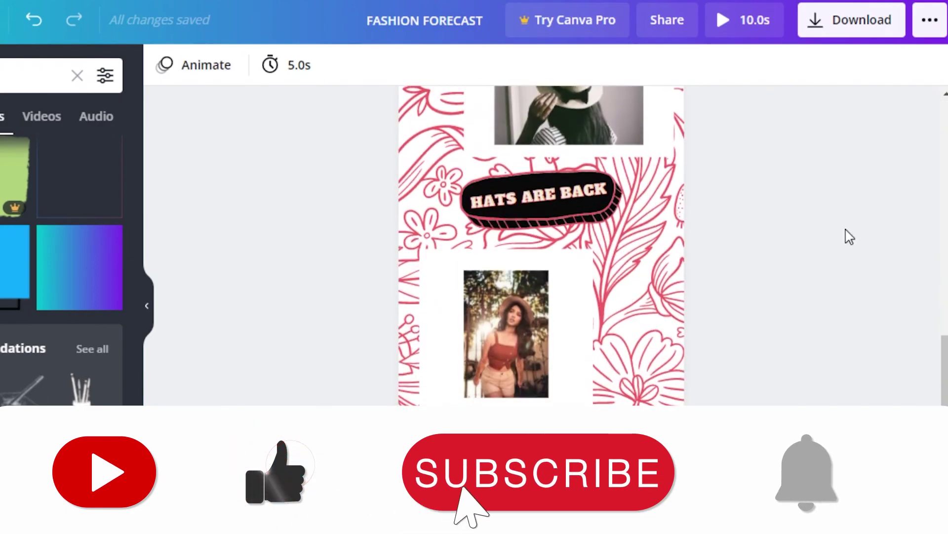